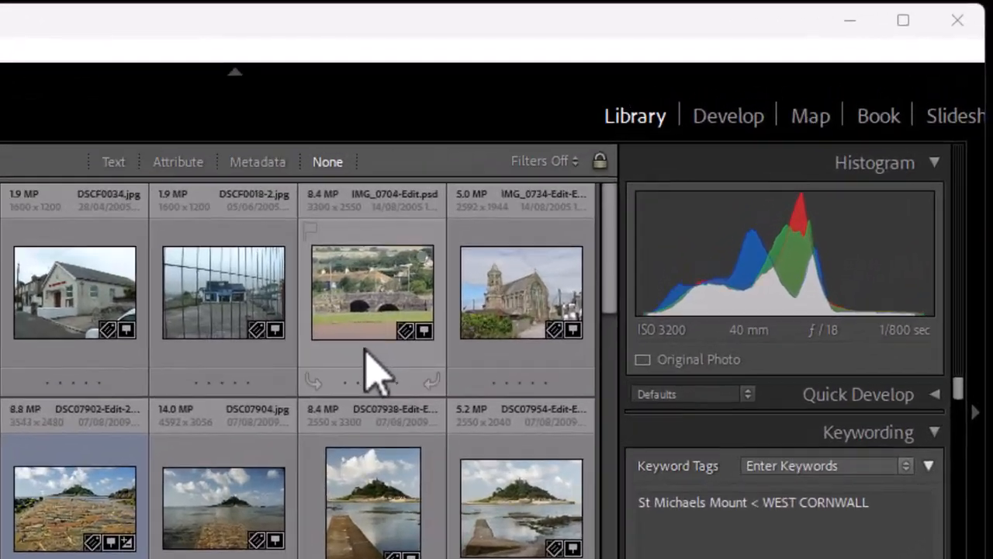
- Select IMG_0704-Edit.psd and the adjacent church photo, and open both in Photoshop 2025 with Edit a Copy
left_click(584, 230)
left_click(506, 370)
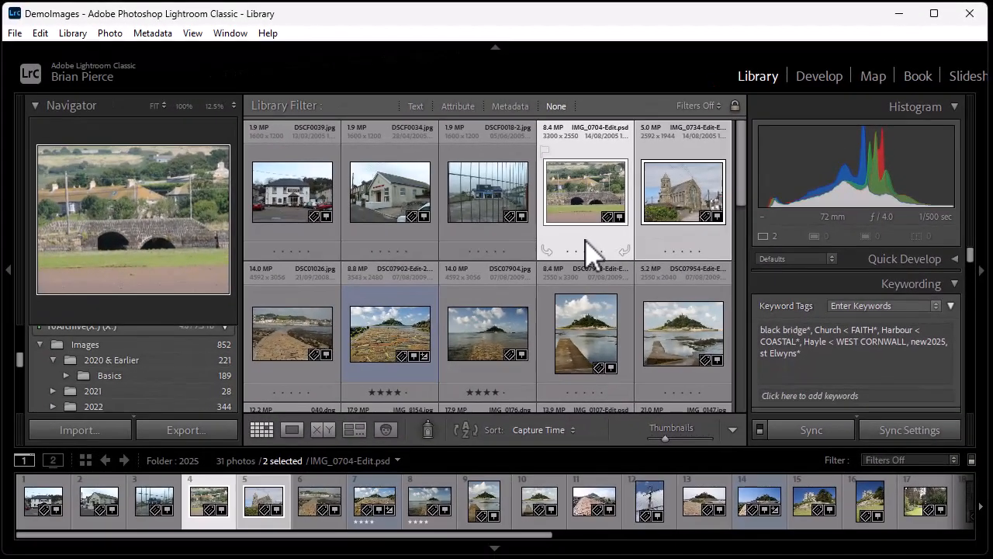
right_click(585, 229)
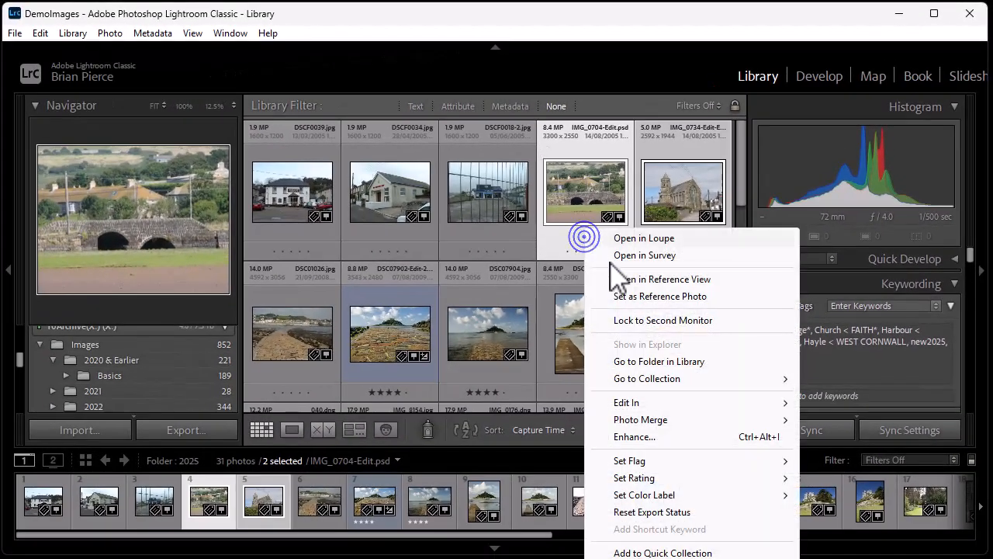
left_click(645, 402)
left_click(857, 402)
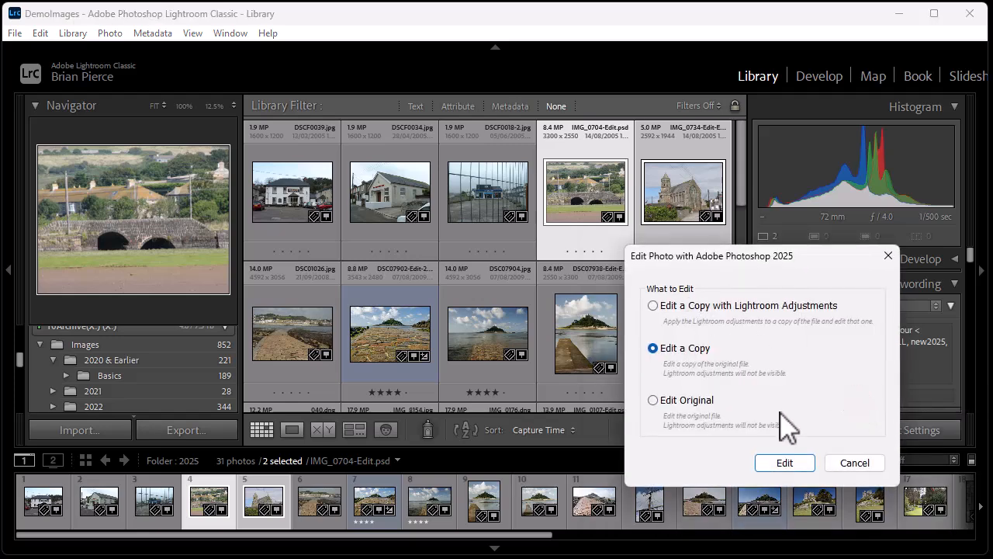
left_click(787, 463)
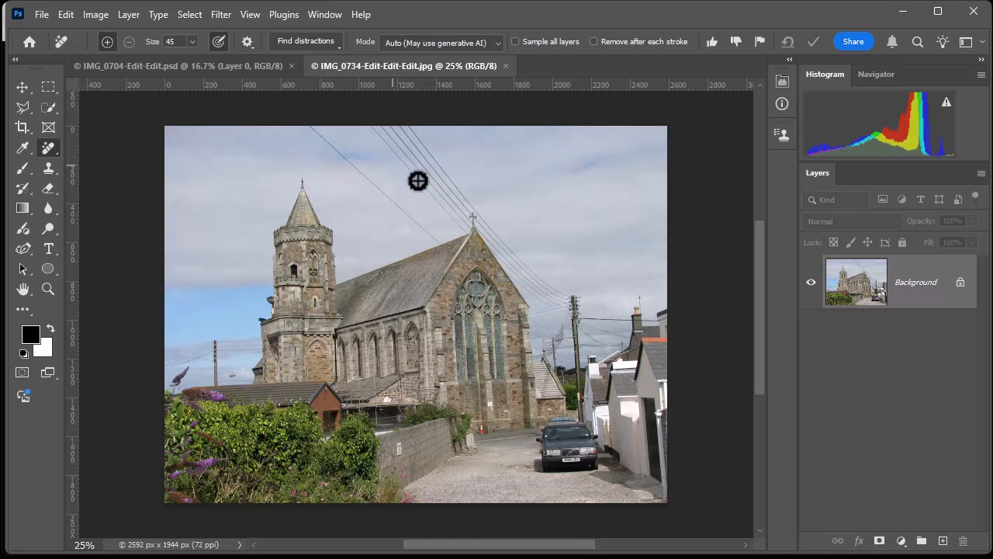
- View the bridge photo, return to the church photo, and remove its wires and cables using the Remove tool's distraction finder
left_click(221, 66)
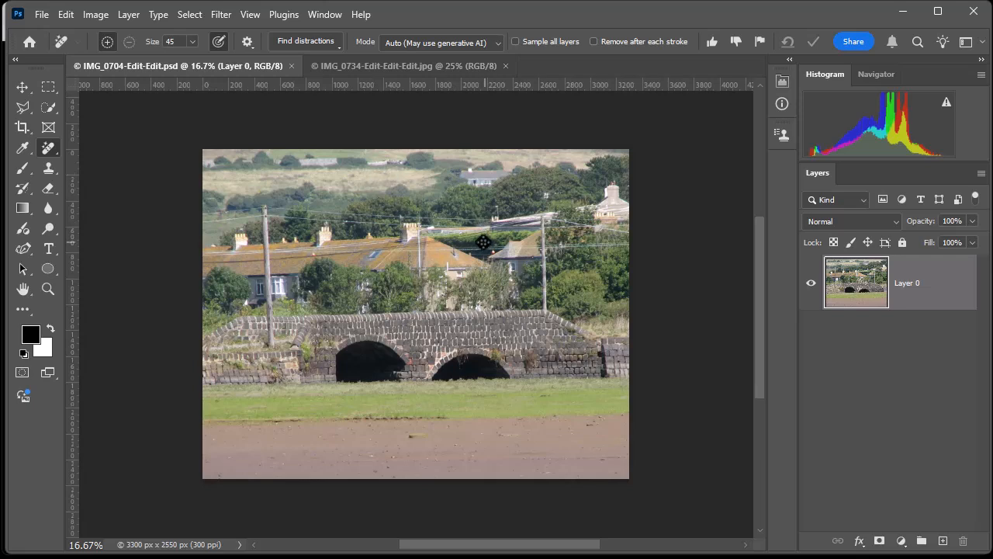
left_click(371, 69)
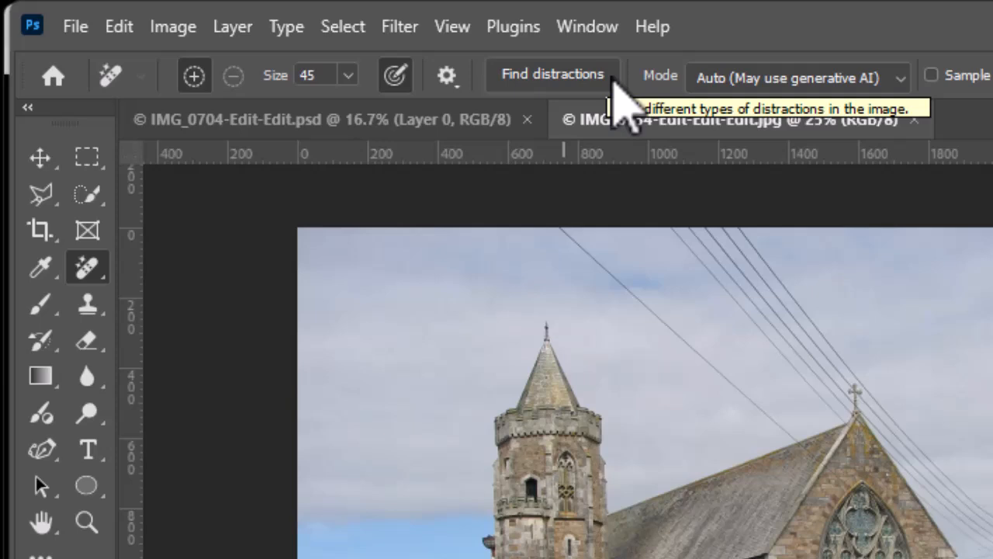
left_click(612, 77)
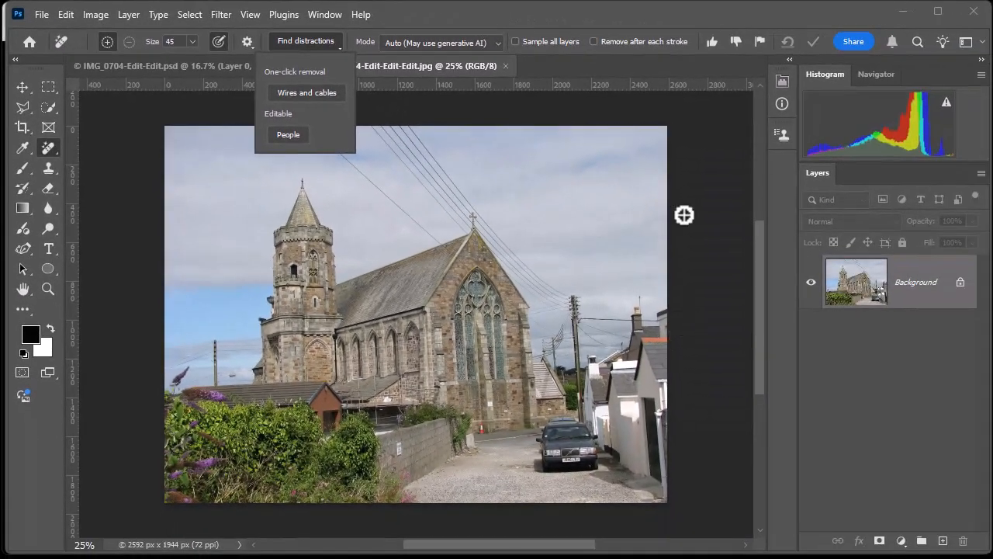
left_click(310, 93)
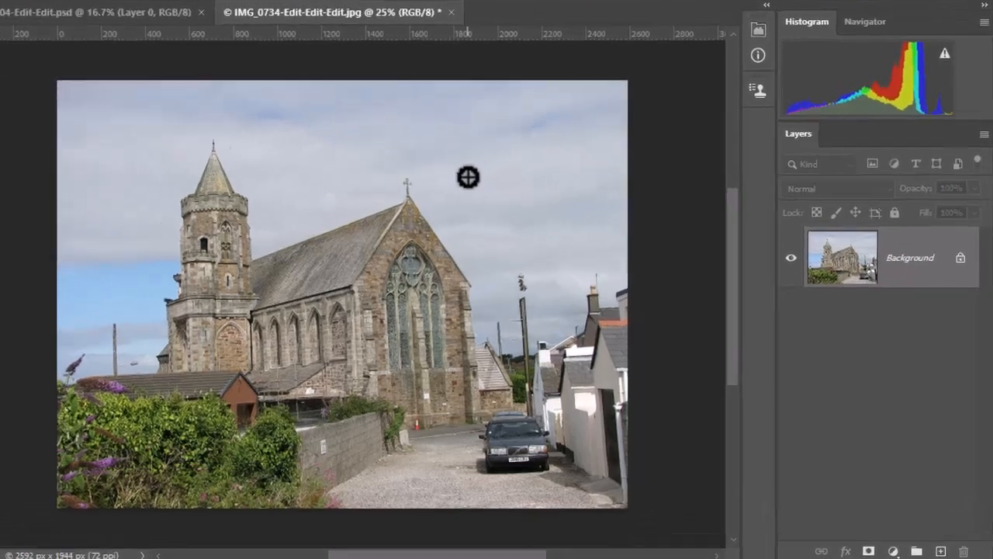
- Remove the leftover fittings floating above the utility pole beside the church, and view the Remove tool's Mode options
key("ctrl+plus")
key("ctrl+plus")
key("ctrl+plus")
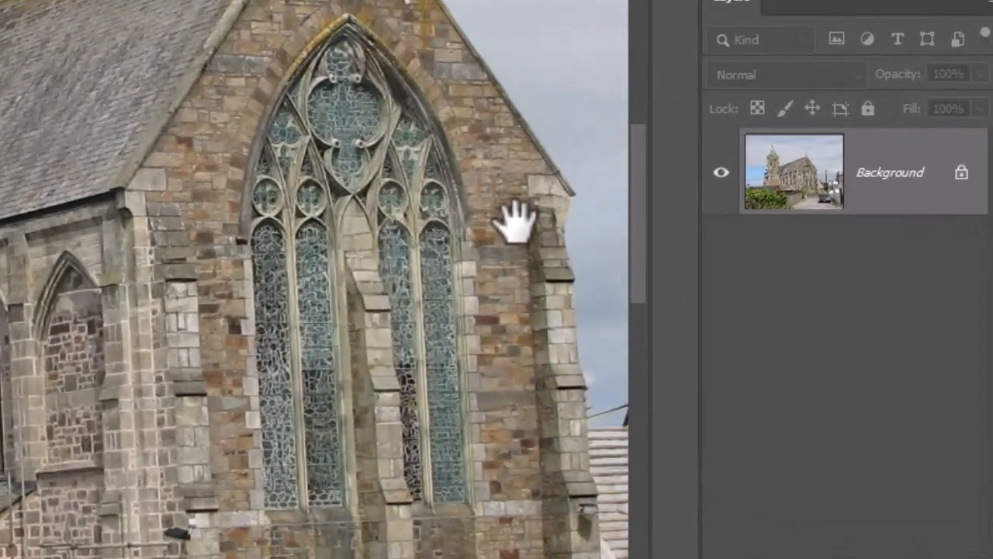
left_click_drag(485, 215, 0, 141)
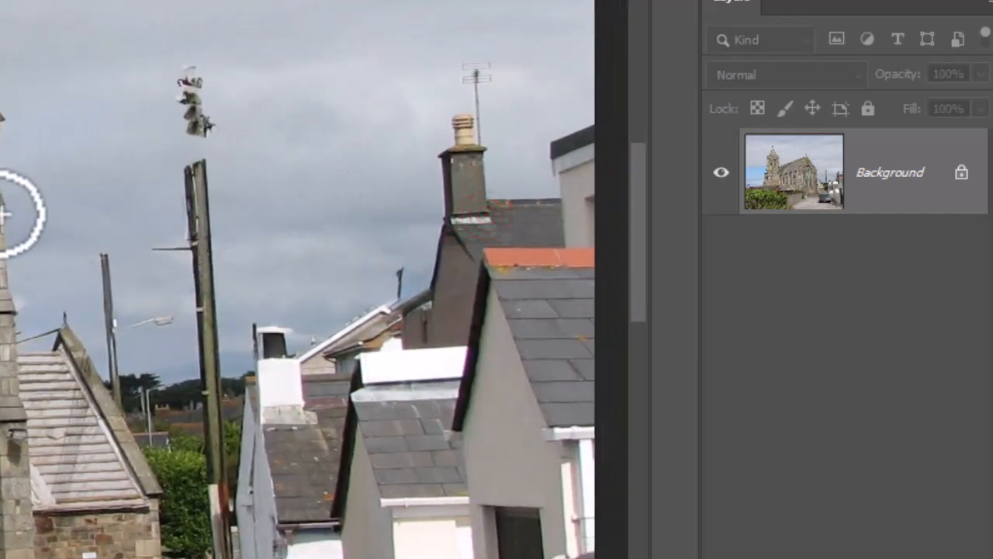
left_click(186, 43)
mouse_move(186, 43)
left_mouse_down()
mouse_move(204, 75)
mouse_move(210, 134)
mouse_move(185, 111)
mouse_move(174, 69)
left_mouse_up()
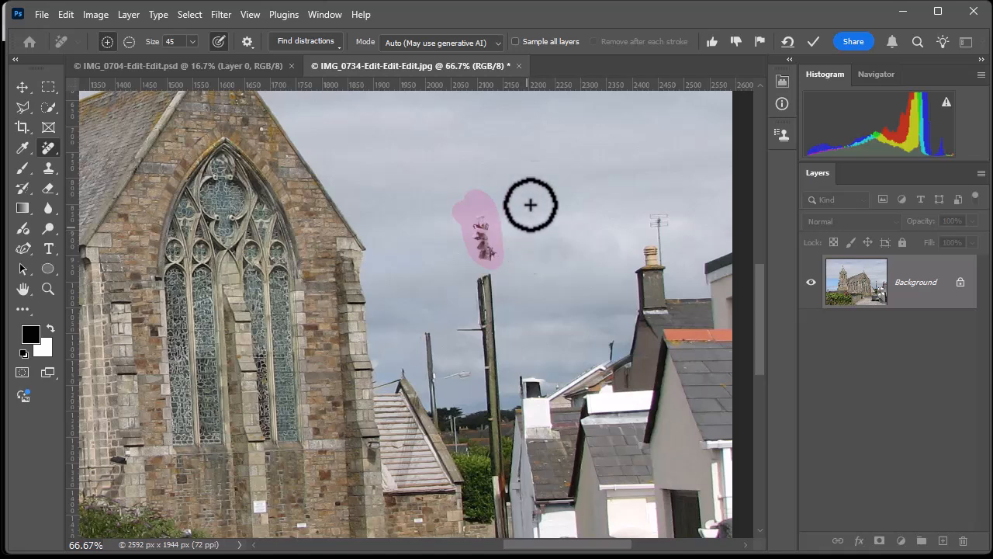
left_click(813, 41)
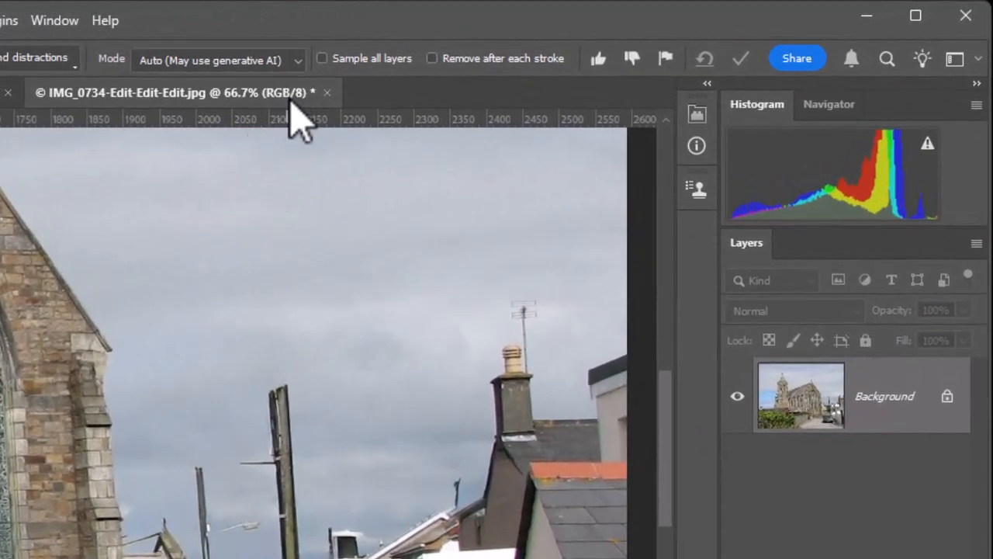
left_click(297, 61)
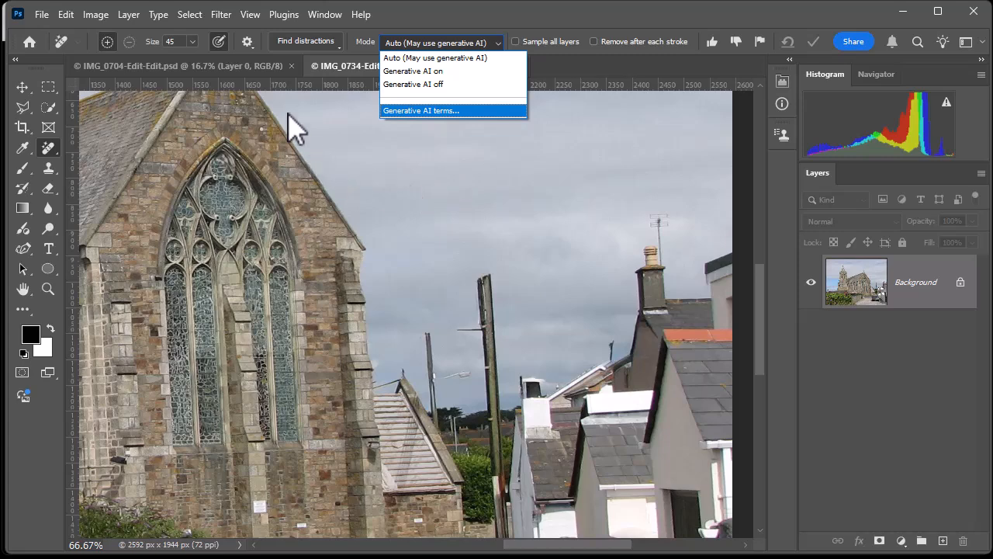
- Remove the wires and cables from the bridge photo with one-click distraction removal and inspect the roofs and hedge
left_click(223, 68)
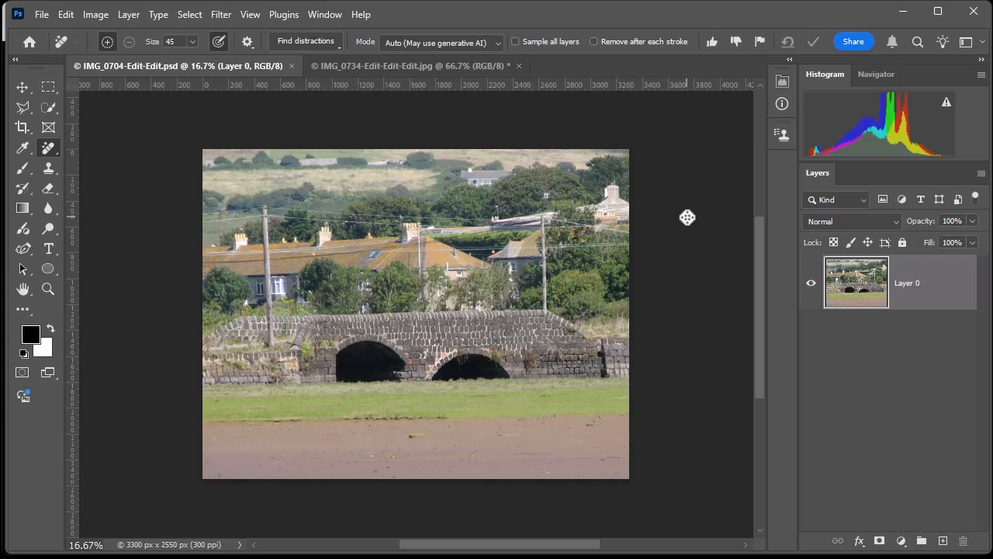
key("ctrl+plus")
key("ctrl+plus")
key("ctrl+plus")
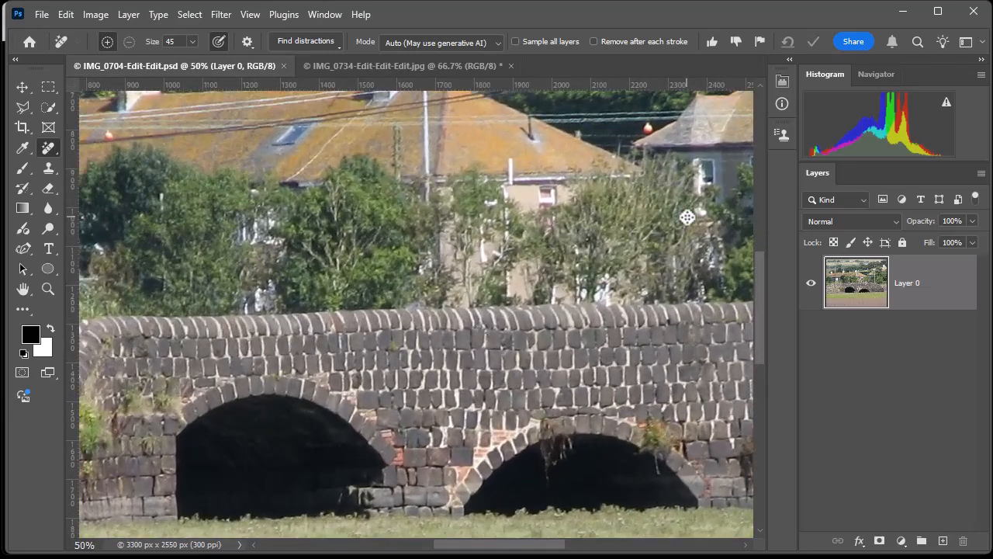
left_click_drag(484, 142, 800, 341)
left_click_drag(508, 323, 420, 301)
mouse_move(609, 304)
left_mouse_down()
mouse_move(207, 292)
mouse_move(183, 290)
mouse_move(182, 276)
mouse_move(479, 288)
mouse_move(533, 277)
left_mouse_up()
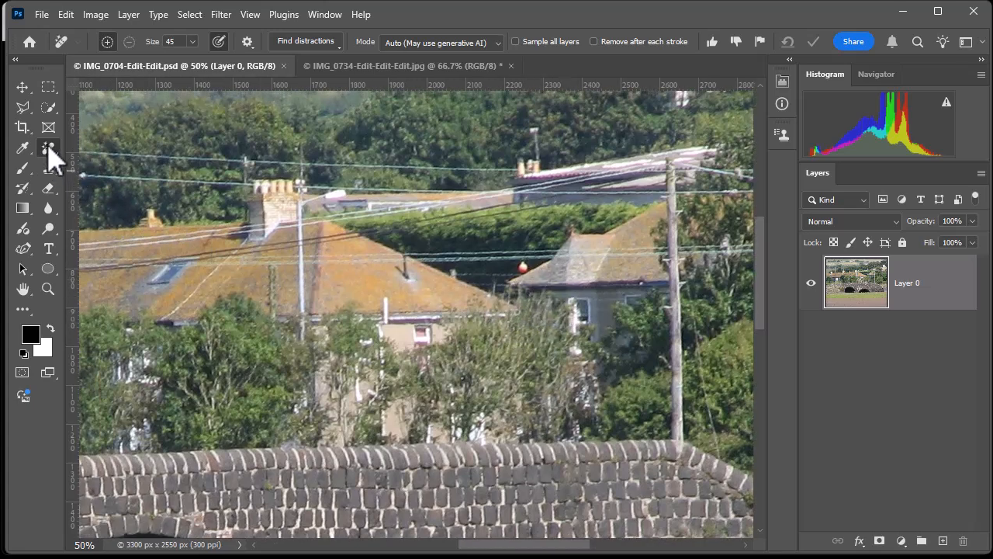
left_click(334, 46)
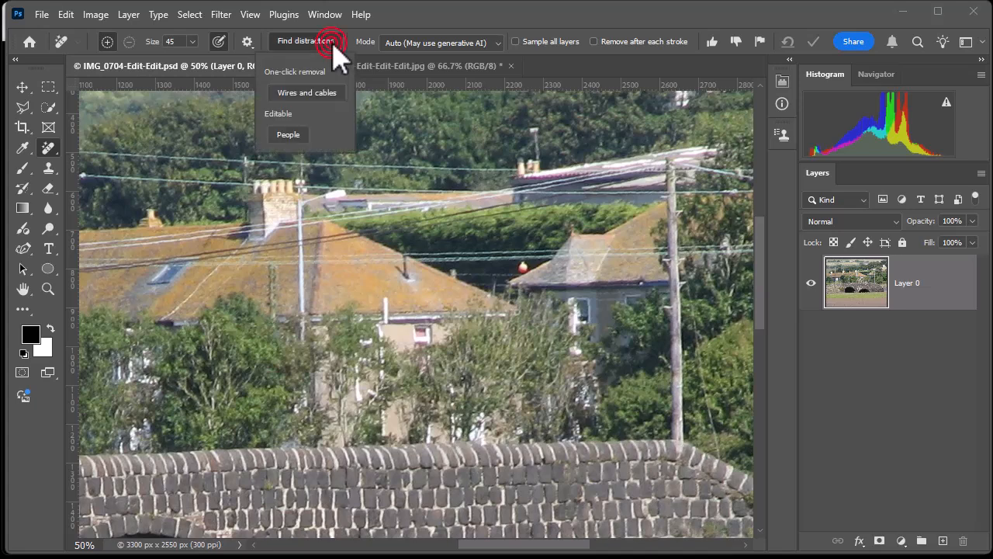
left_click(308, 93)
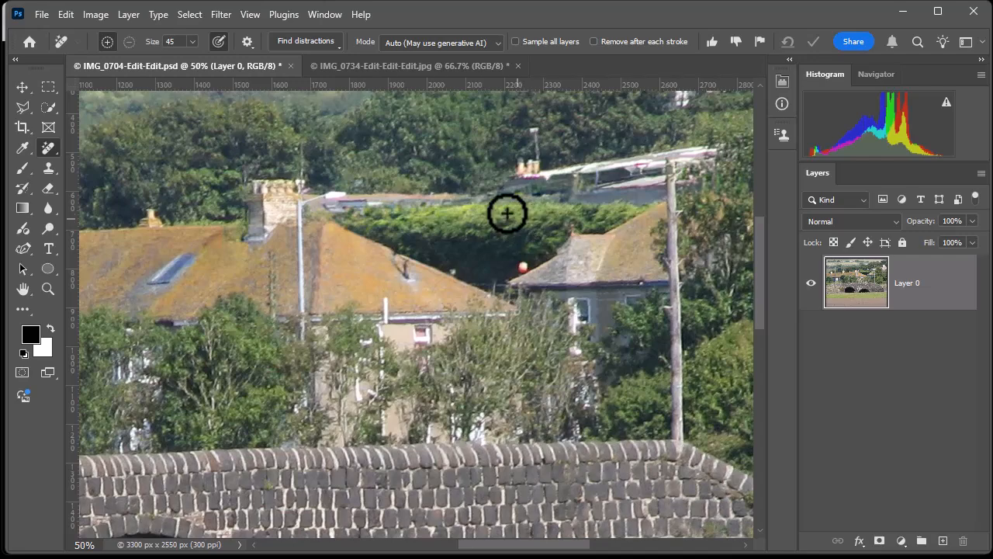
scroll(507, 214, "down", 3)
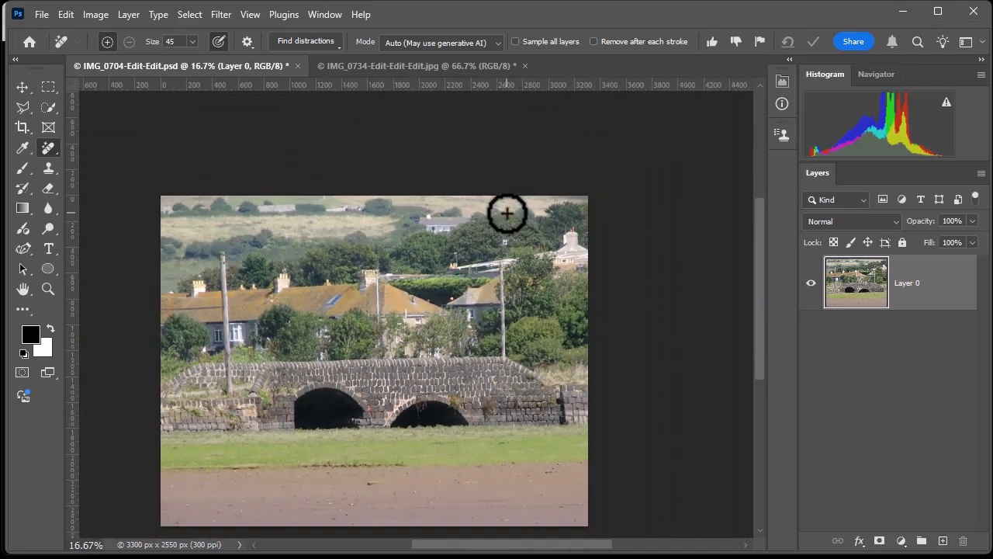
scroll(507, 213, "up", 4)
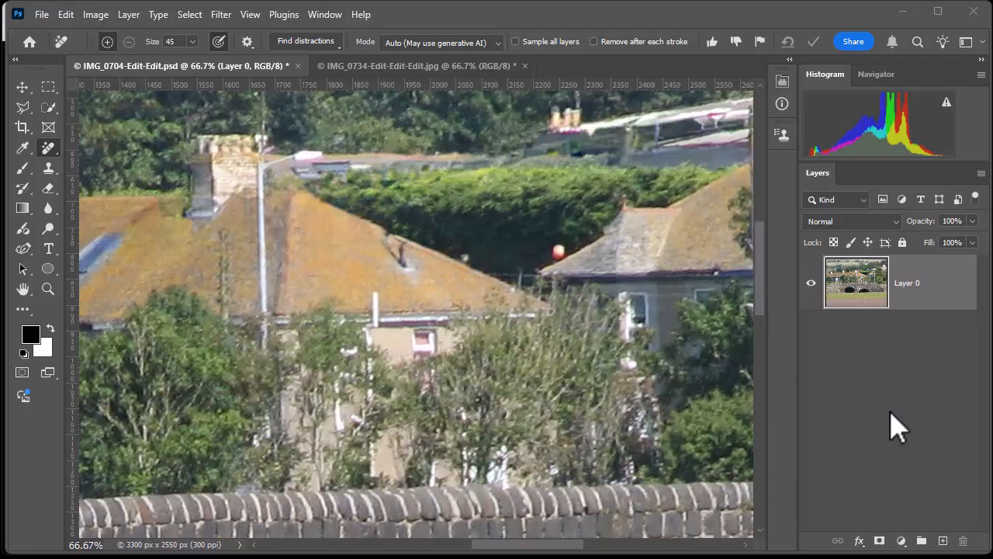
- Close the church and bridge documents without saving changes and switch back to Lightroom Classic
left_click(896, 426)
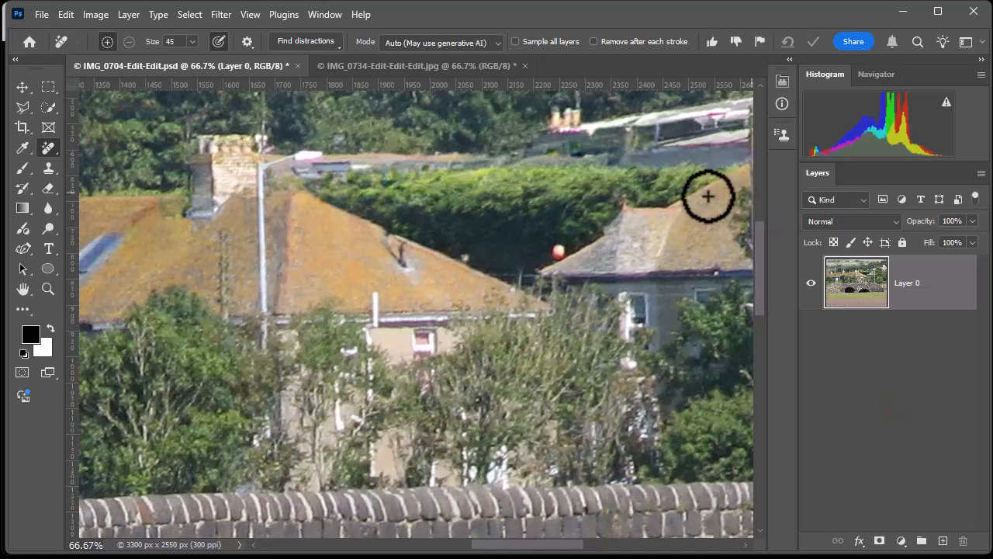
left_click(524, 65)
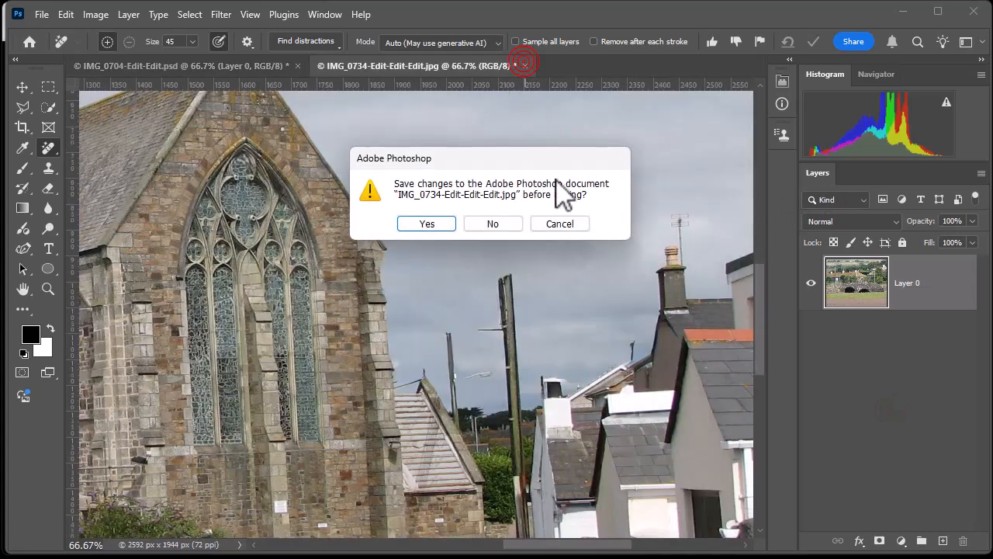
left_click(503, 224)
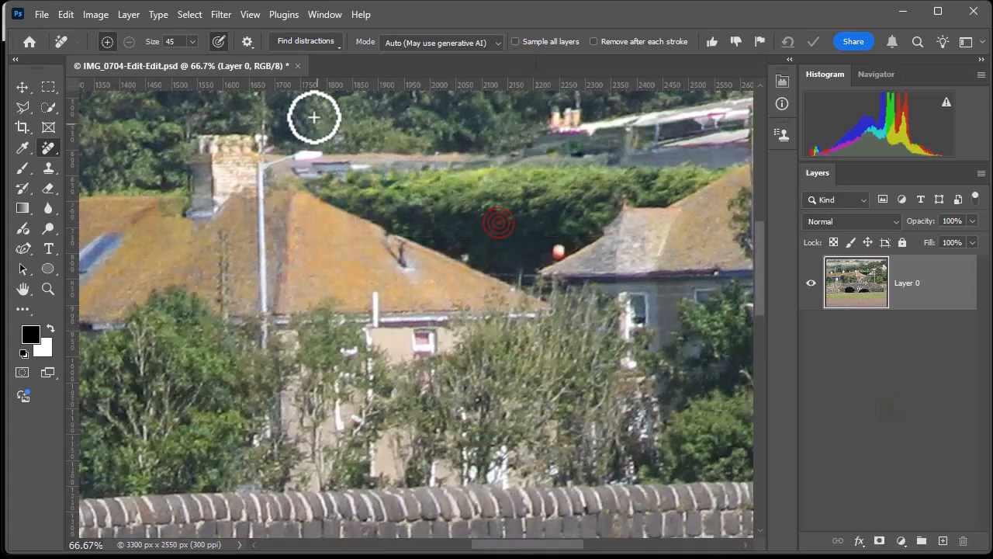
left_click(297, 65)
left_click(489, 219)
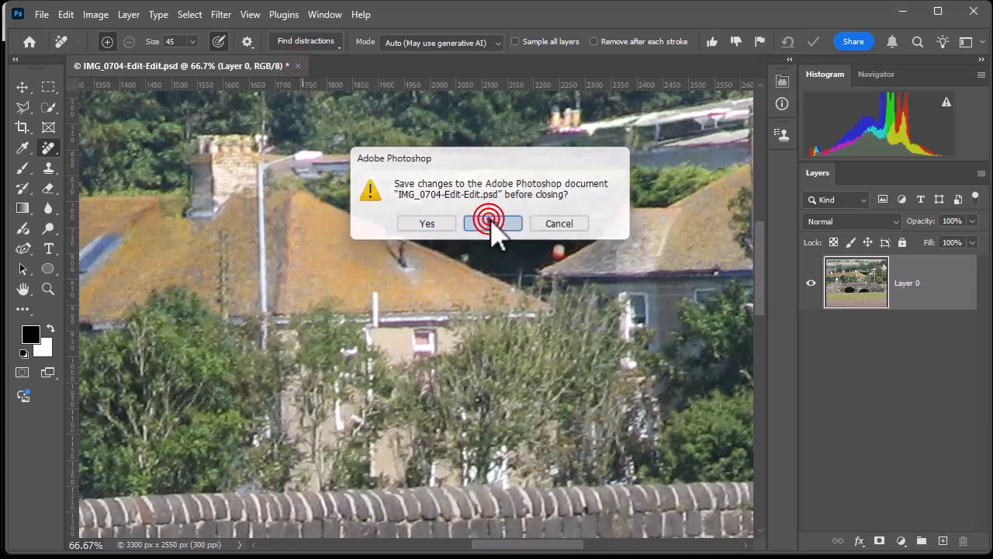
left_click(903, 10)
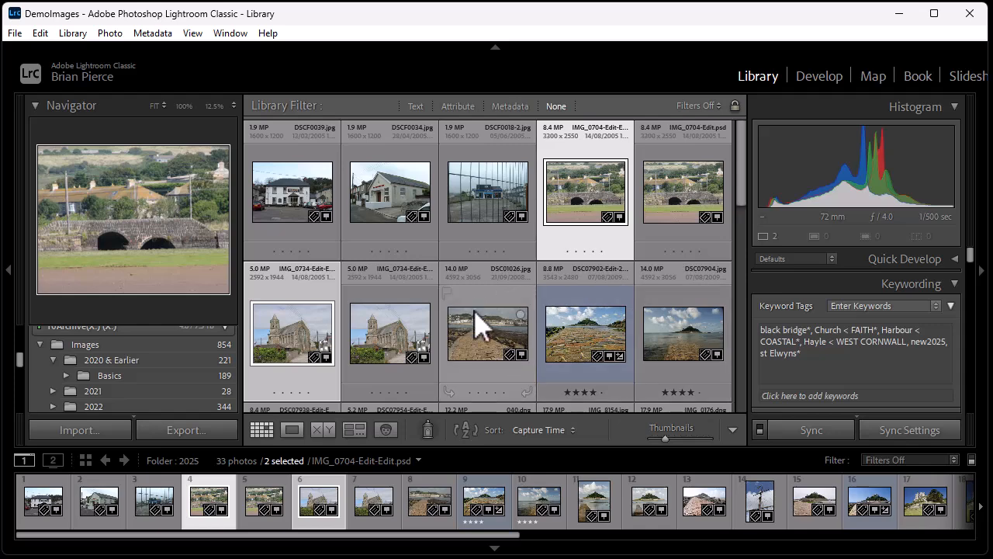
- Find BCP04715-Edit.psd, the alley portrait of the woman in a black hat, and open it in Photoshop 2025 with Edit a Copy
scroll(477, 318, "down", 1)
scroll(528, 288, "down", 3)
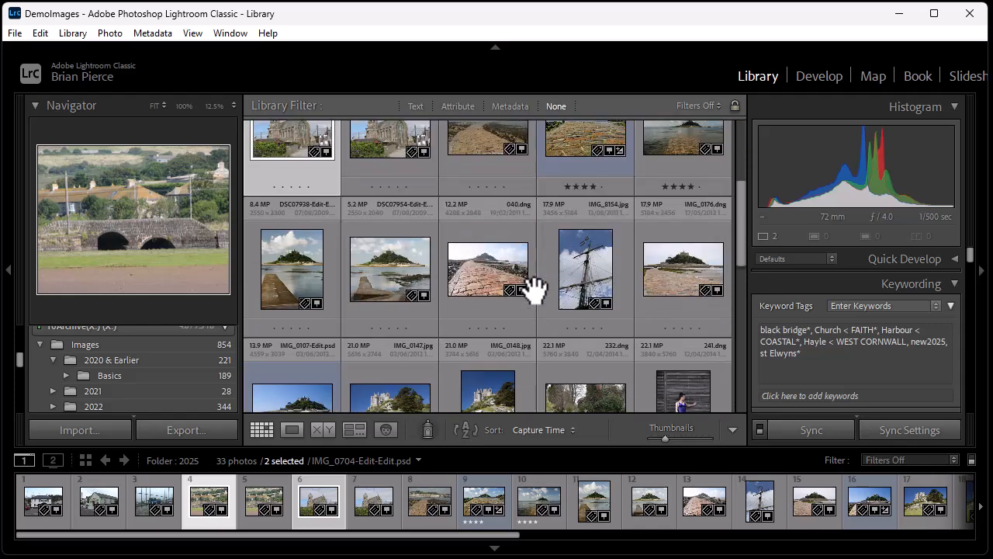
scroll(527, 288, "down", 3)
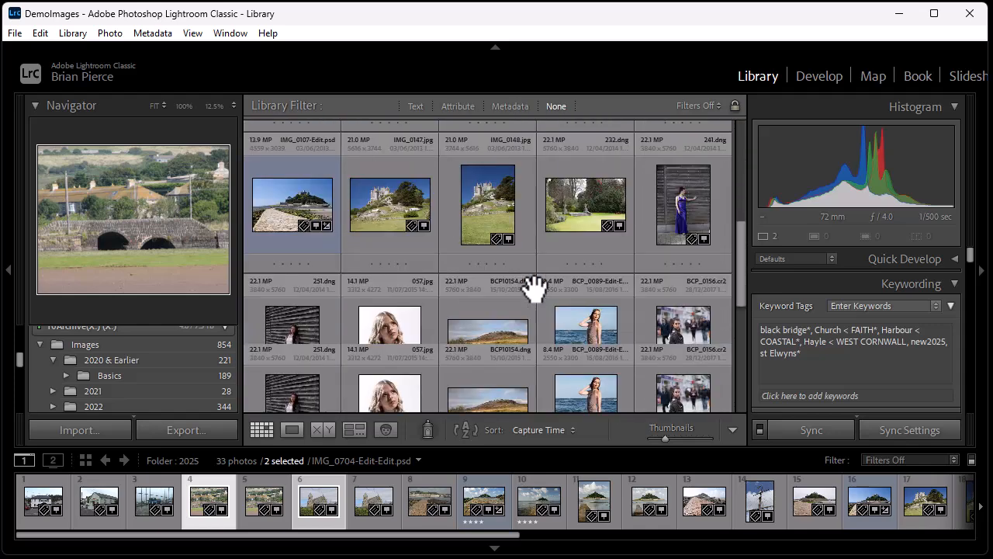
scroll(514, 284, "down", 4)
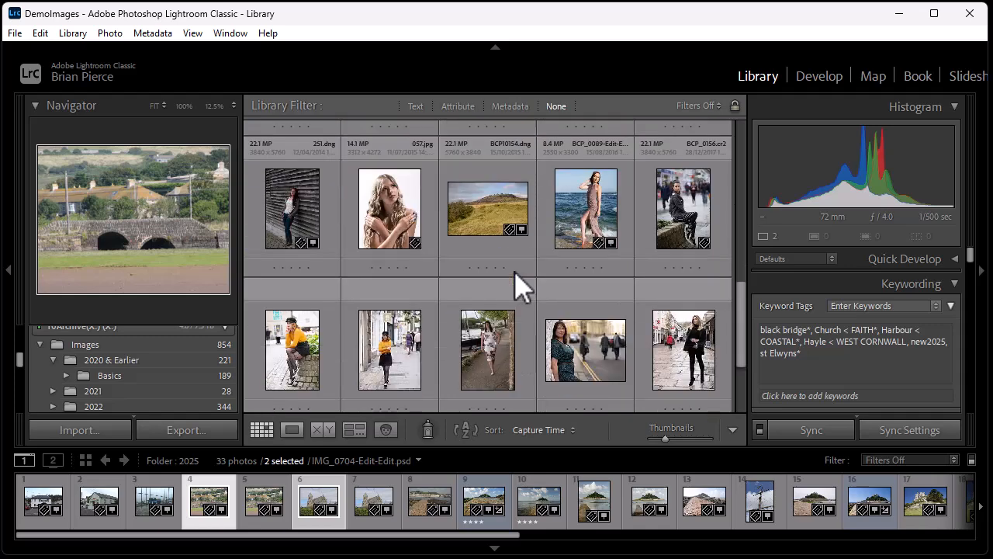
scroll(515, 271, "down", 3)
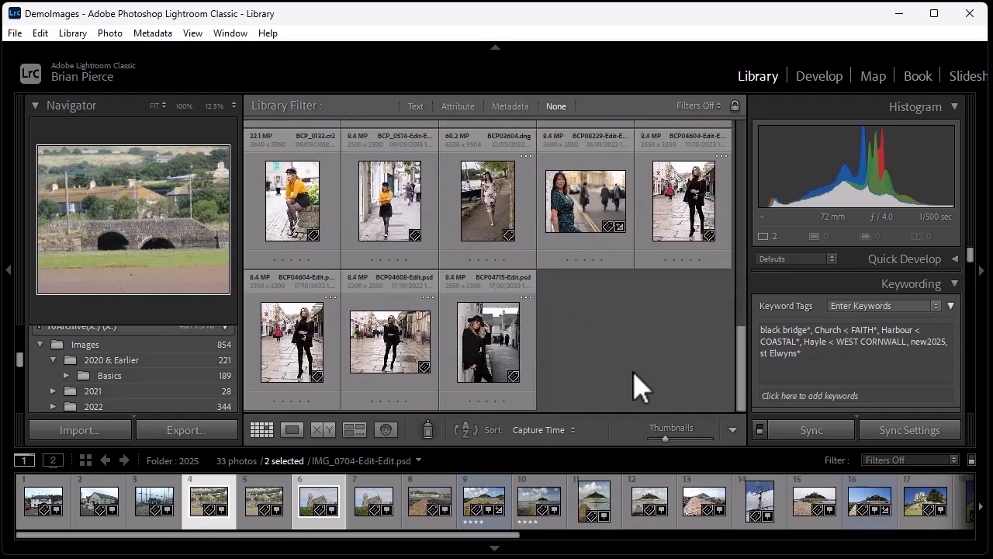
left_click(462, 329)
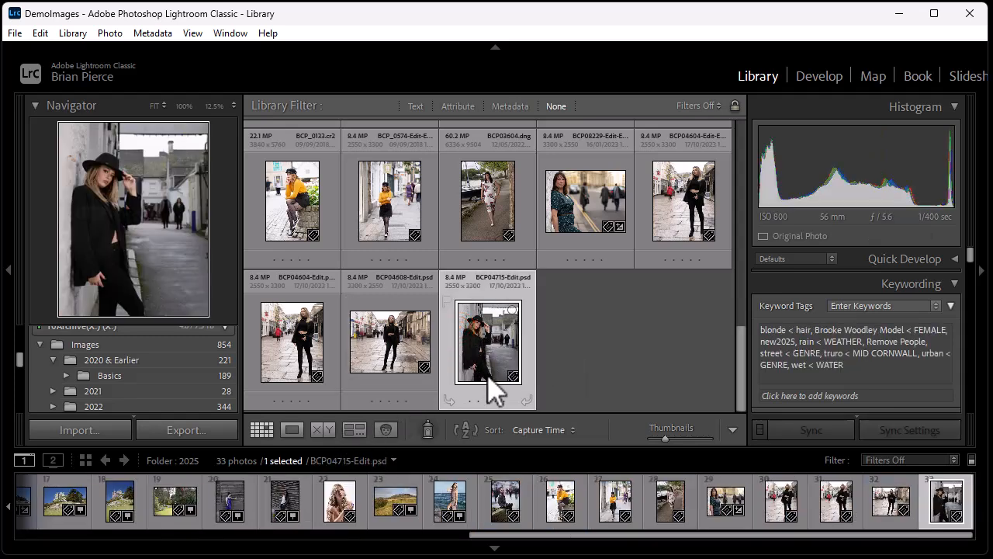
right_click(481, 312)
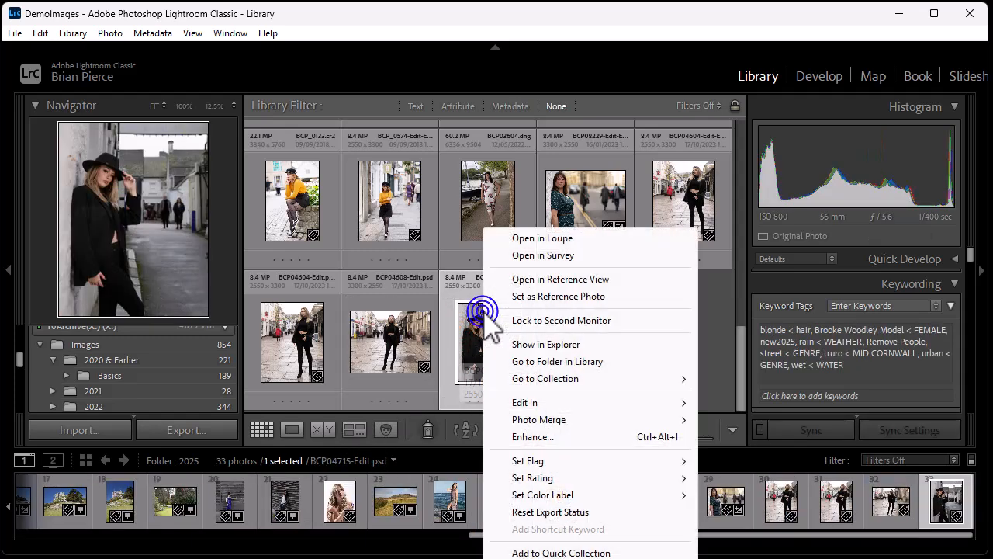
left_click(541, 402)
left_click(788, 403)
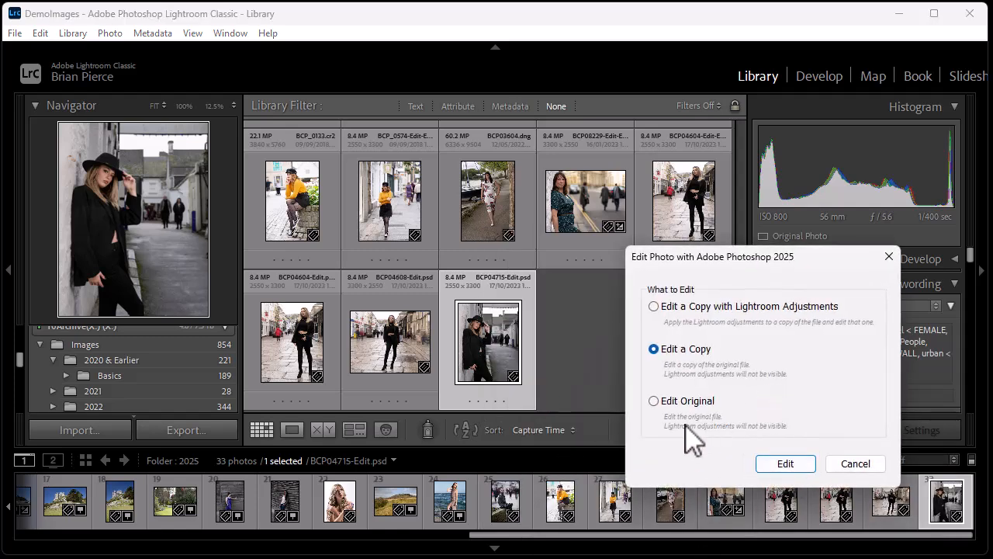
left_click(786, 464)
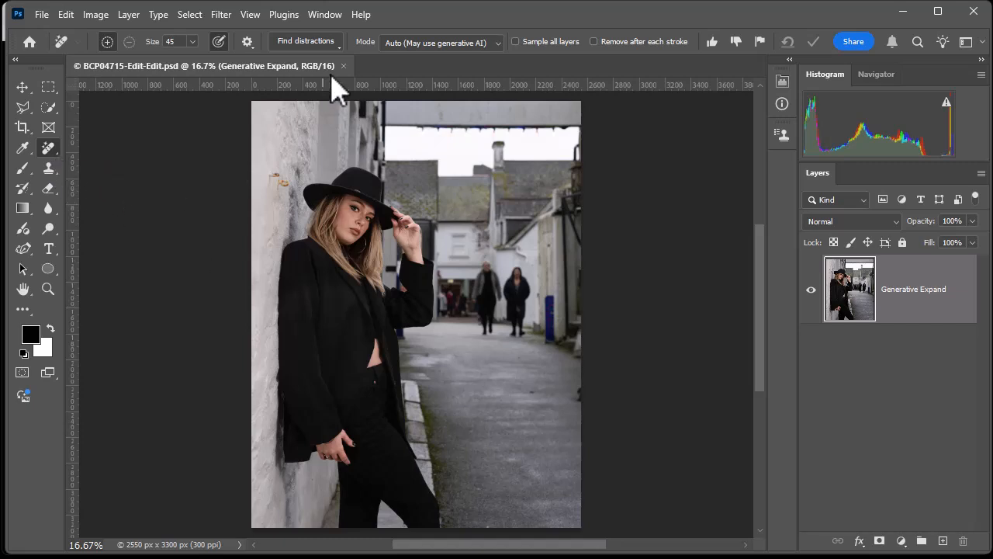
- Find the background people in the alley portrait with Find distractions, inspect the marked areas, and apply the removal
left_click(338, 45)
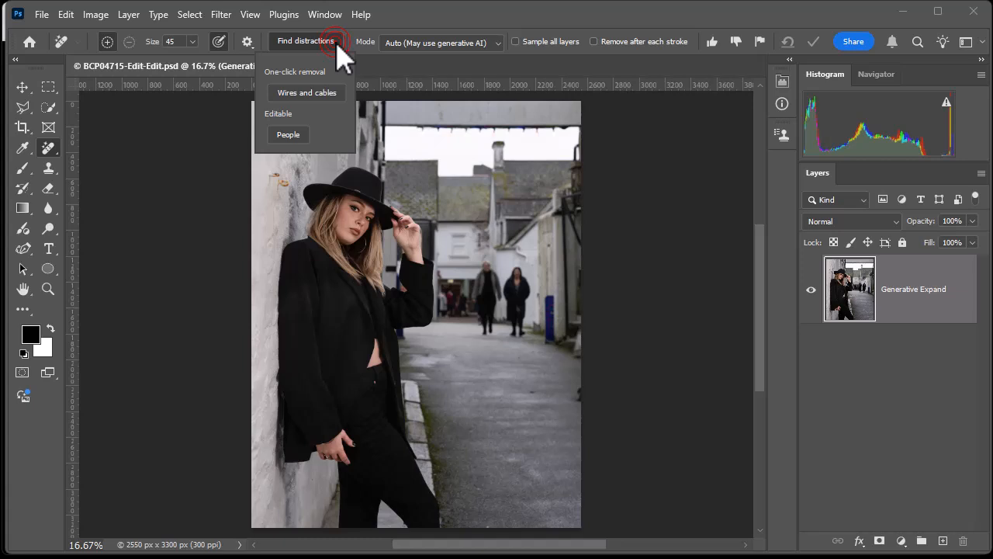
left_click(288, 136)
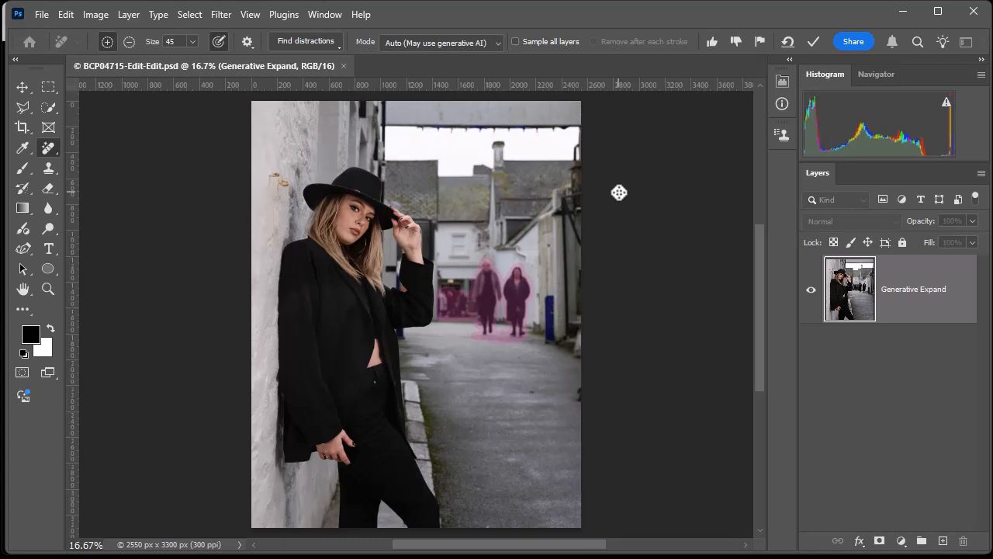
key("ctrl+plus")
key("ctrl+plus")
key("ctrl+plus")
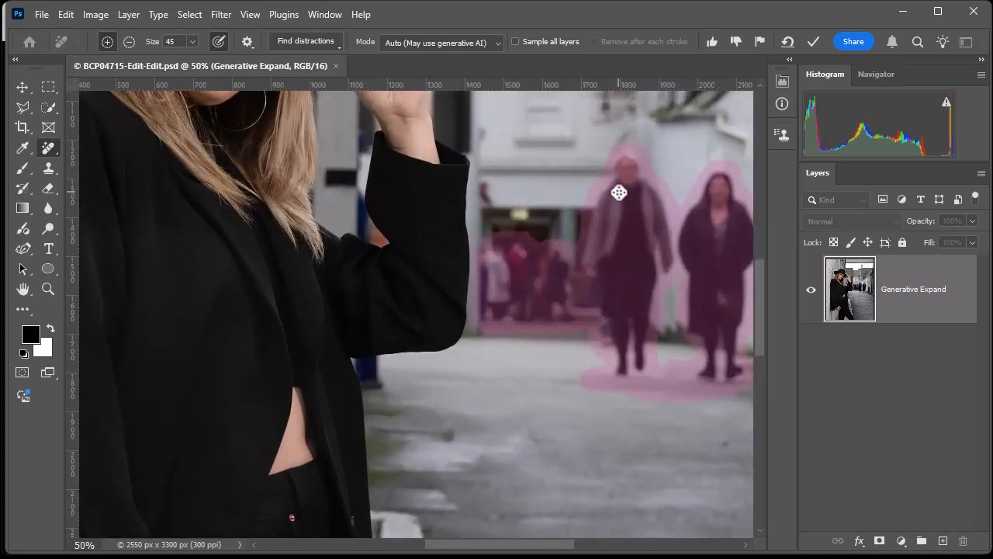
mouse_move(690, 417)
left_mouse_down()
mouse_move(578, 401)
mouse_move(582, 432)
left_mouse_up()
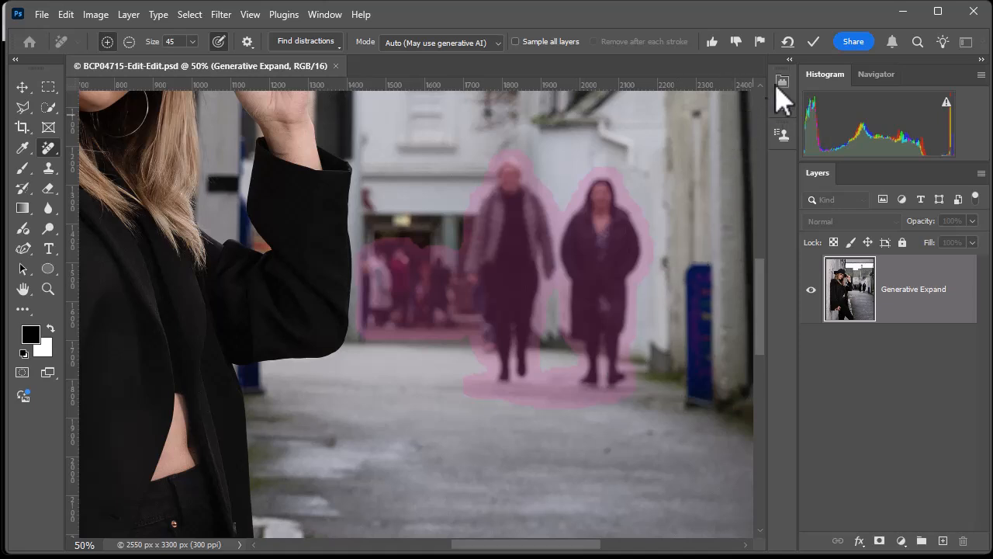
left_click(814, 42)
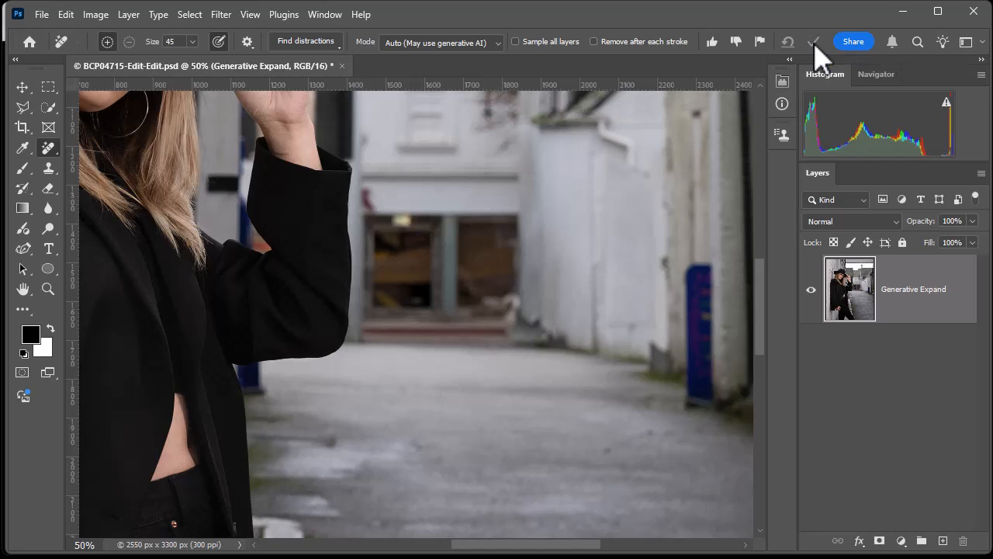
- Compare the whole alley portrait before and after by undoing and redoing the people removal
key("ctrl+0")
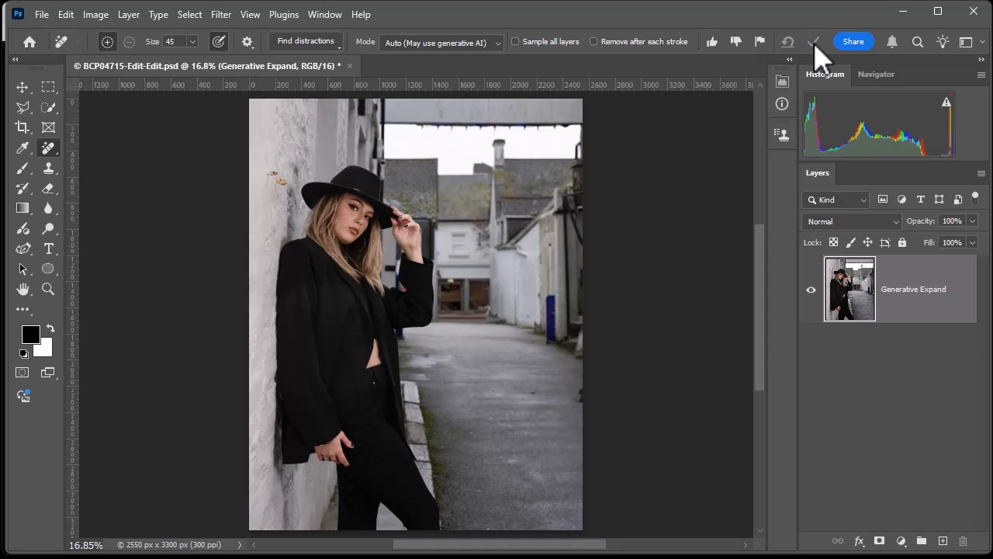
key("ctrl+z")
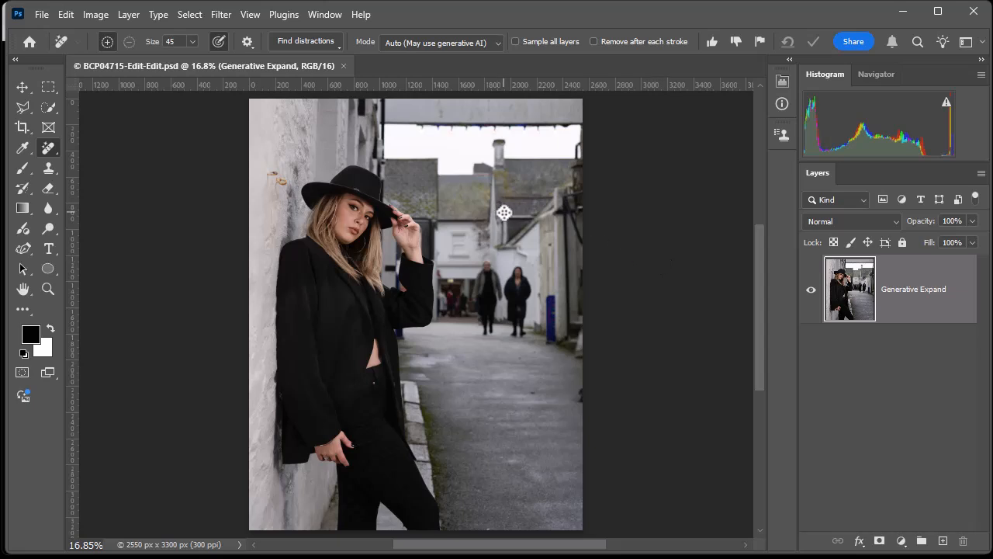
key("ctrl+shift+z")
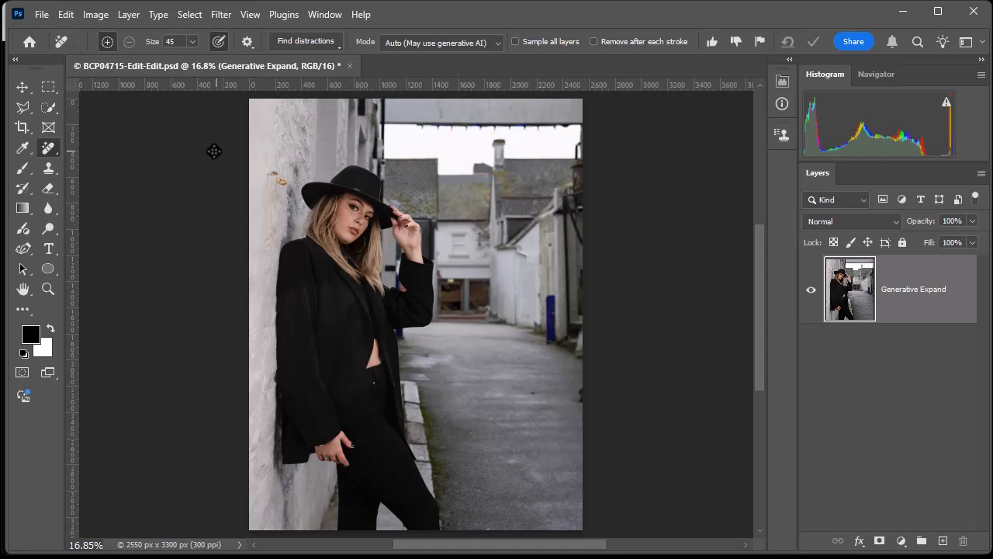
- Switch to Lightroom Classic and open a copy of BCP08229-Edit-Edit-Edit.psd, the street portrait of the woman in green, in Photoshop 2025
left_click(893, 421)
left_click(666, 496)
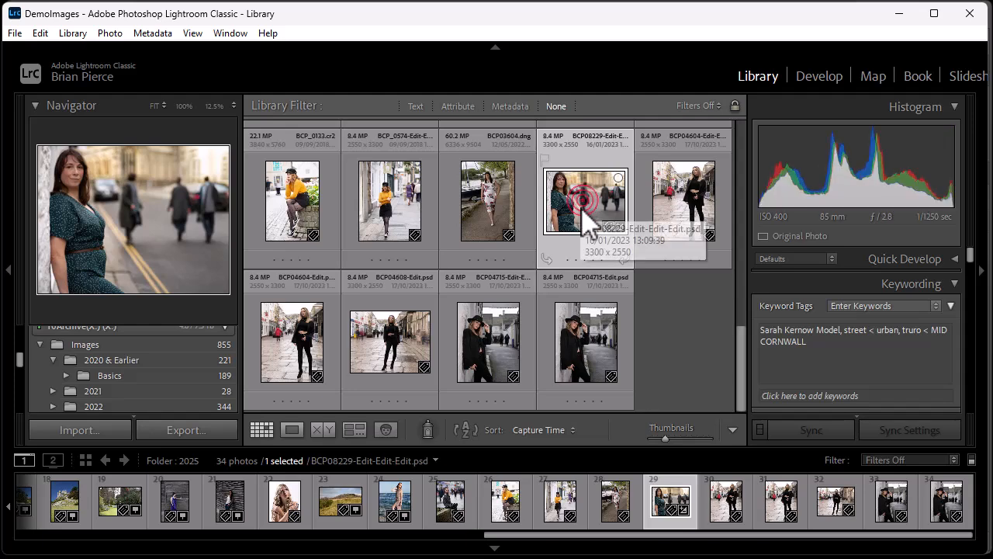
right_click(582, 207)
left_click(641, 382)
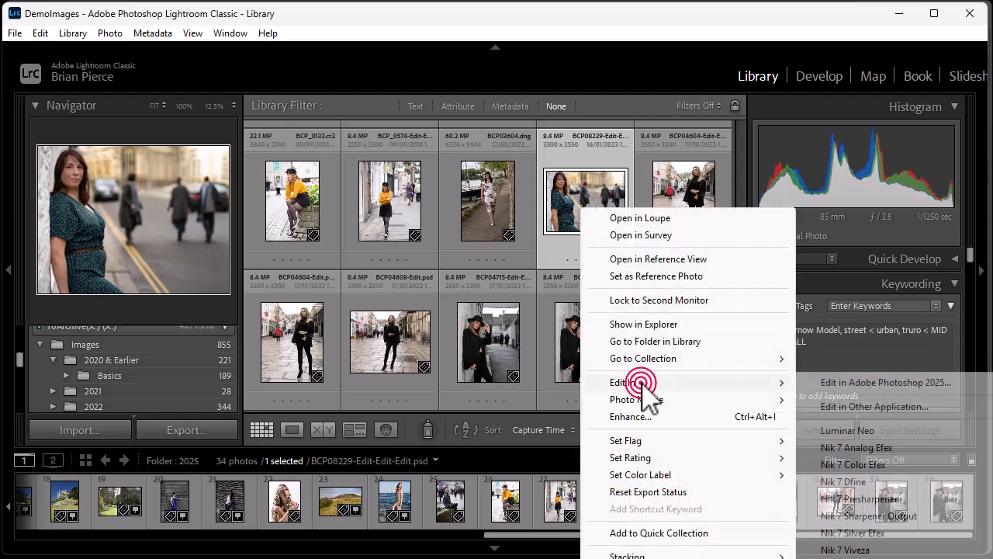
left_click(827, 381)
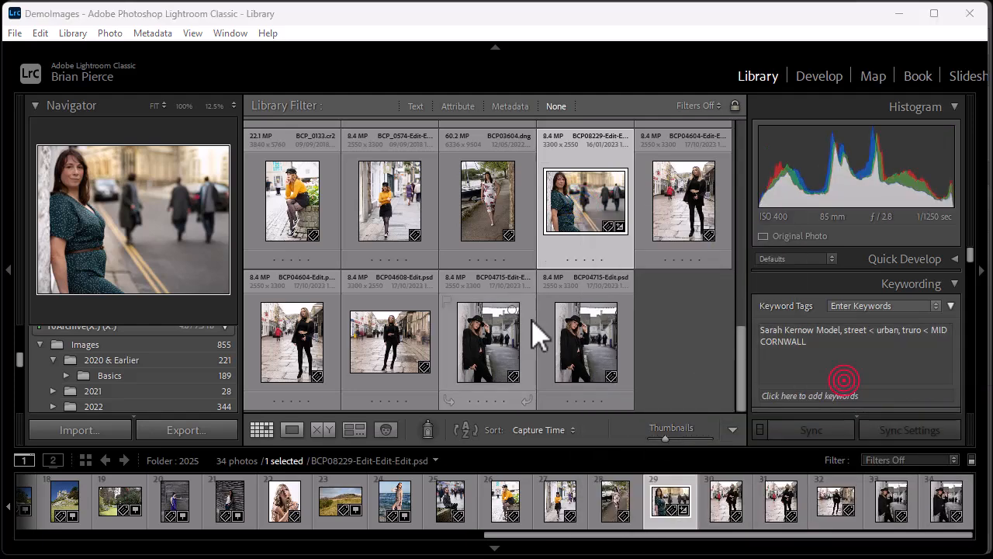
left_click(788, 465)
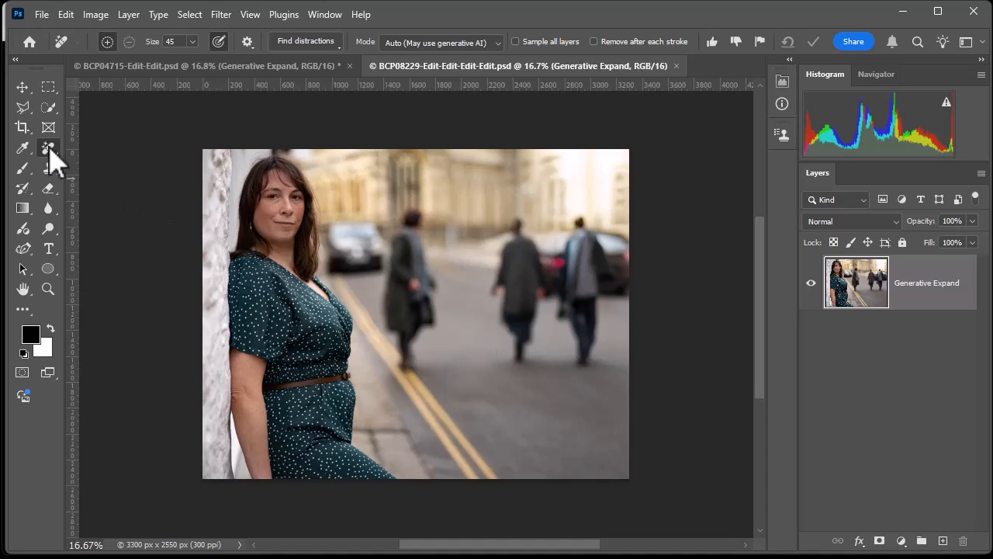
- Mark the background people with Find distractions, exclude the pedestrian beside the yellow lines, and remove the two near the dark car
left_click(339, 39)
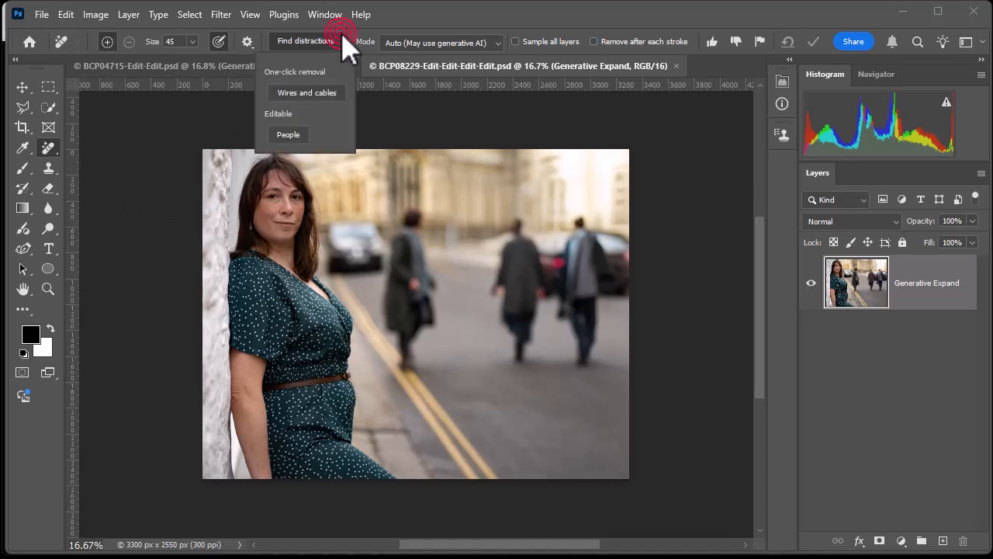
left_click(288, 135)
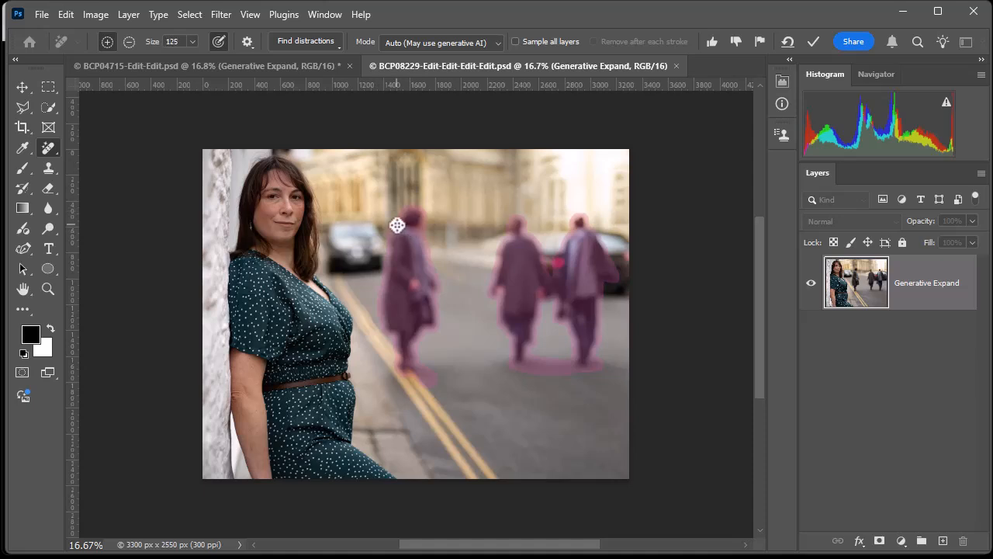
mouse_move(416, 220)
left_mouse_down()
mouse_move(407, 305)
mouse_move(417, 317)
mouse_move(432, 288)
mouse_move(404, 373)
mouse_move(429, 374)
mouse_move(390, 319)
mouse_move(395, 222)
mouse_move(397, 284)
mouse_move(400, 242)
left_mouse_up()
left_click_drag(417, 375, 432, 380)
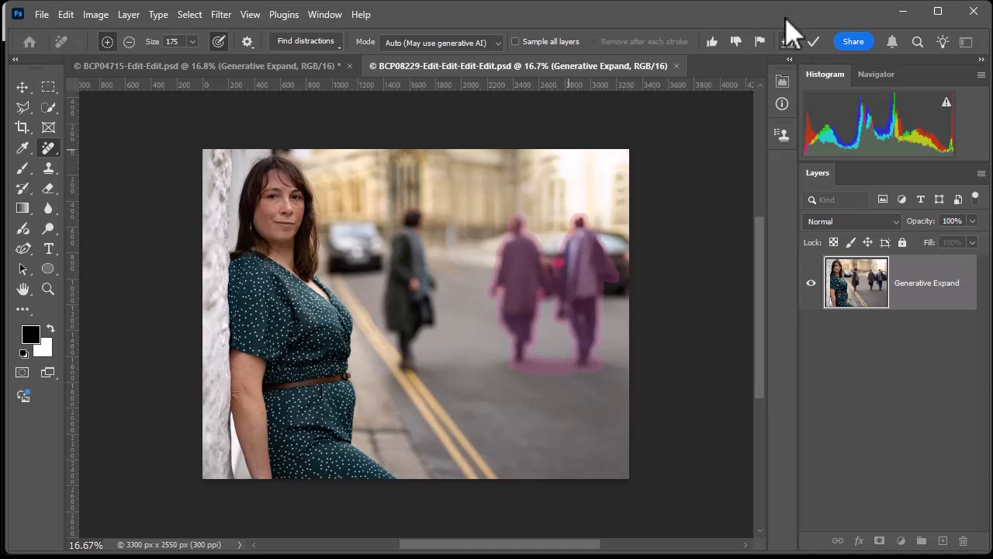
left_click(813, 42)
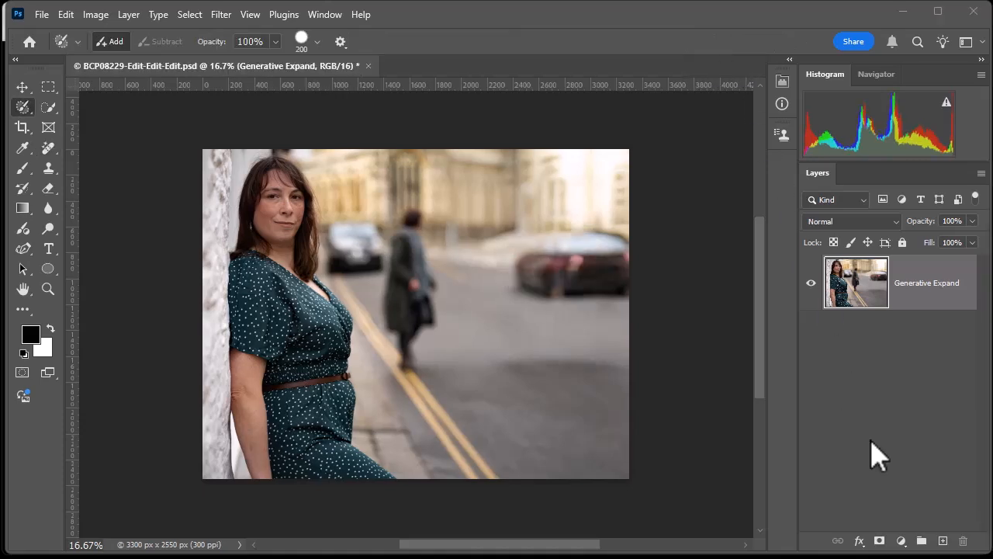
- Close the street portrait BCP08229-Edit-Edit-Edit.psd without saving changes
left_click(870, 438)
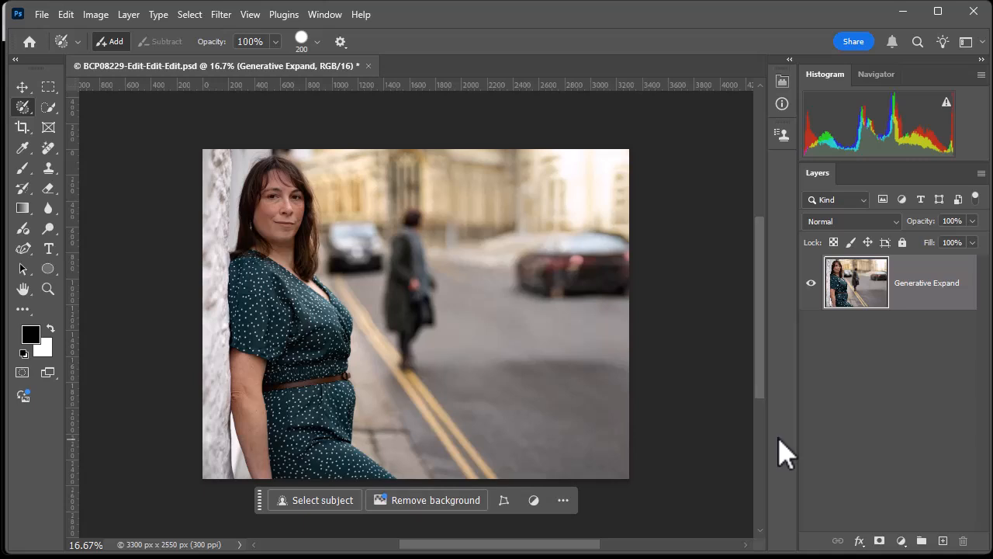
left_click(368, 66)
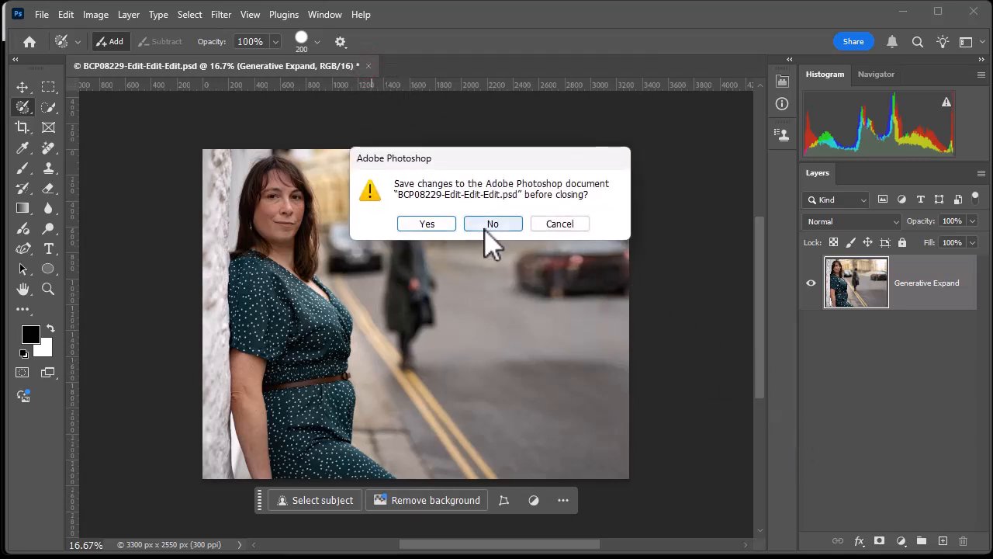
left_click(497, 225)
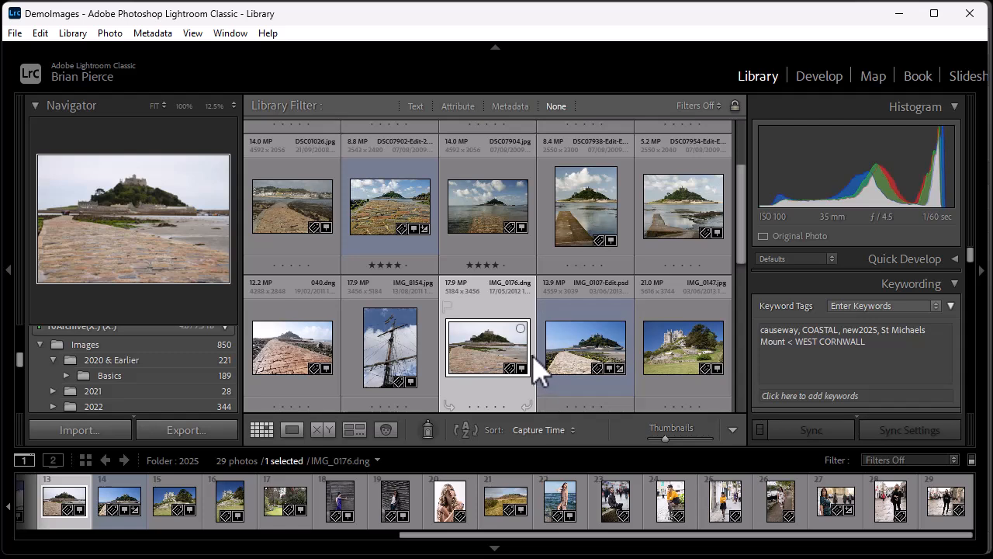
- Open IMG_0176.dng, the St Michaels Mount causeway photo, from Lightroom Classic in Photoshop 2025
left_click(485, 350)
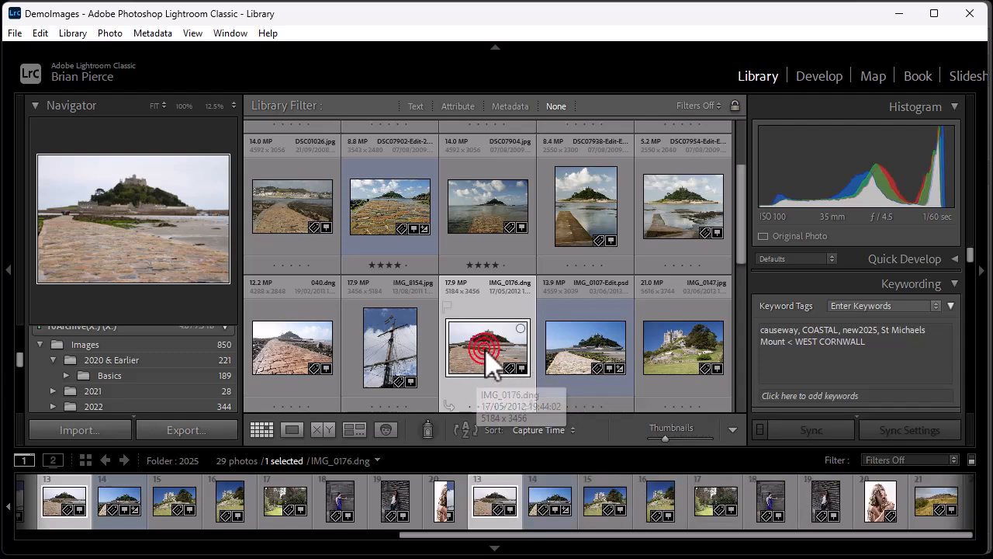
right_click(489, 328)
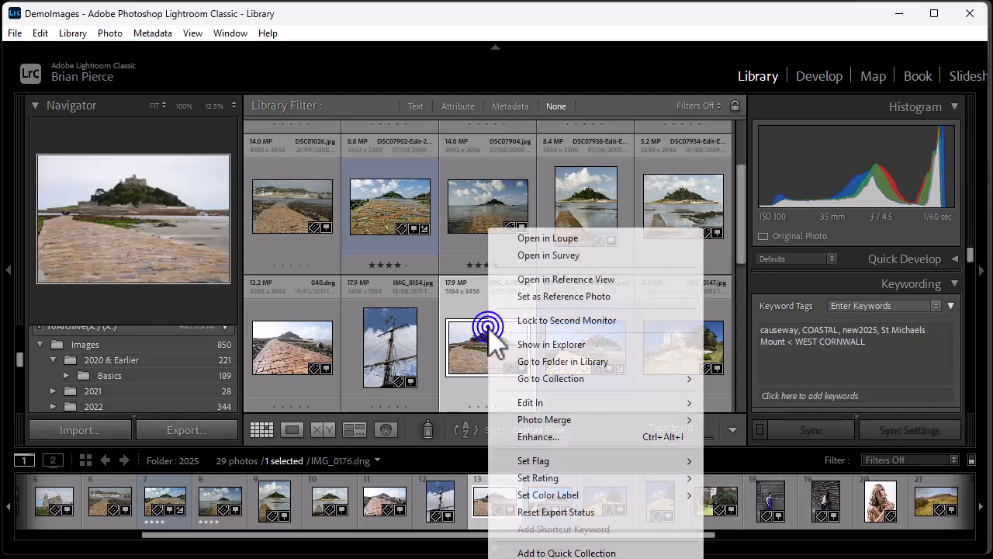
mouse_move(534, 404)
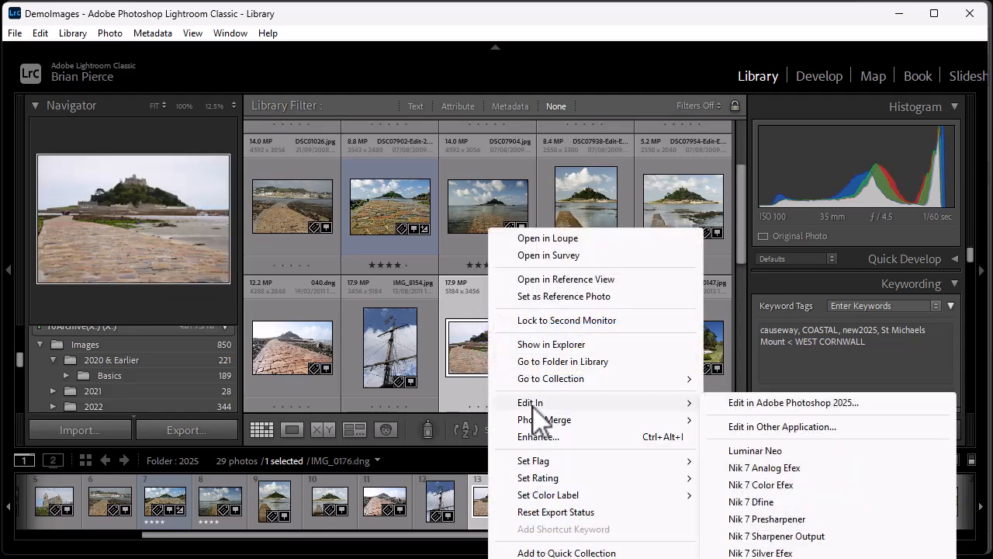
left_click(760, 403)
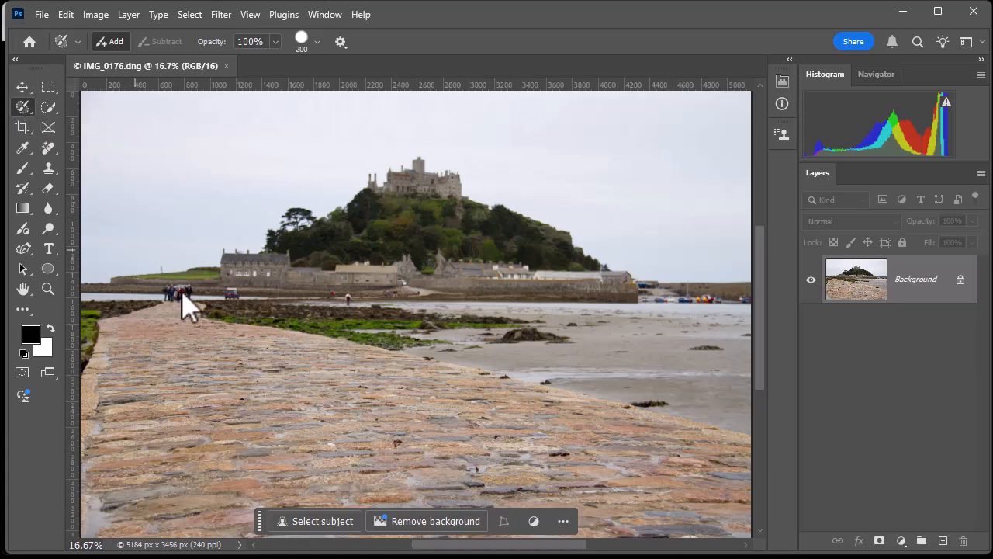
key("x")
mouse_move(210, 277)
left_mouse_down()
mouse_move(192, 343)
mouse_move(224, 409)
mouse_move(285, 436)
mouse_move(318, 475)
mouse_move(533, 544)
mouse_move(724, 528)
mouse_move(756, 459)
mouse_move(761, 396)
mouse_move(390, 223)
mouse_move(311, 226)
mouse_move(255, 241)
mouse_move(207, 273)
left_mouse_up()
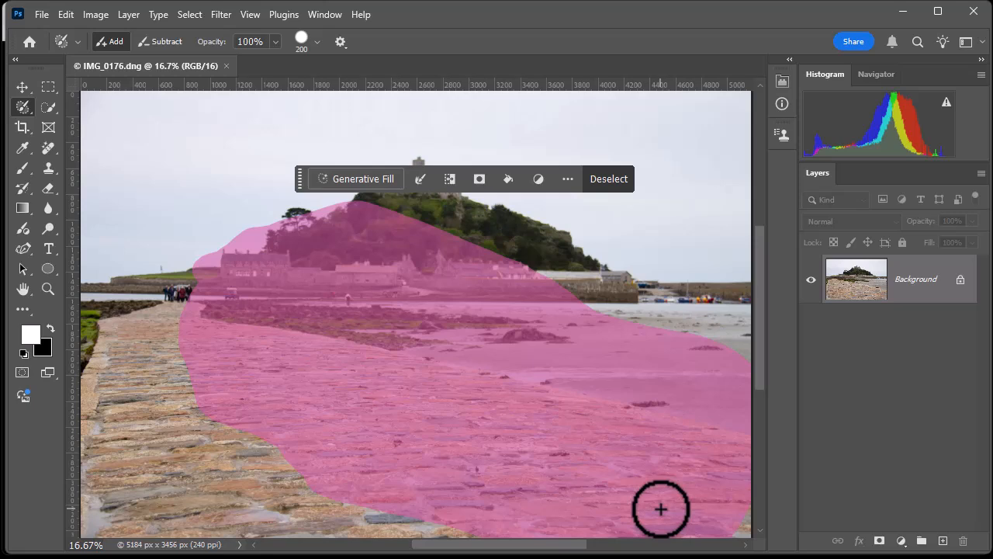
key("ctrl+d")
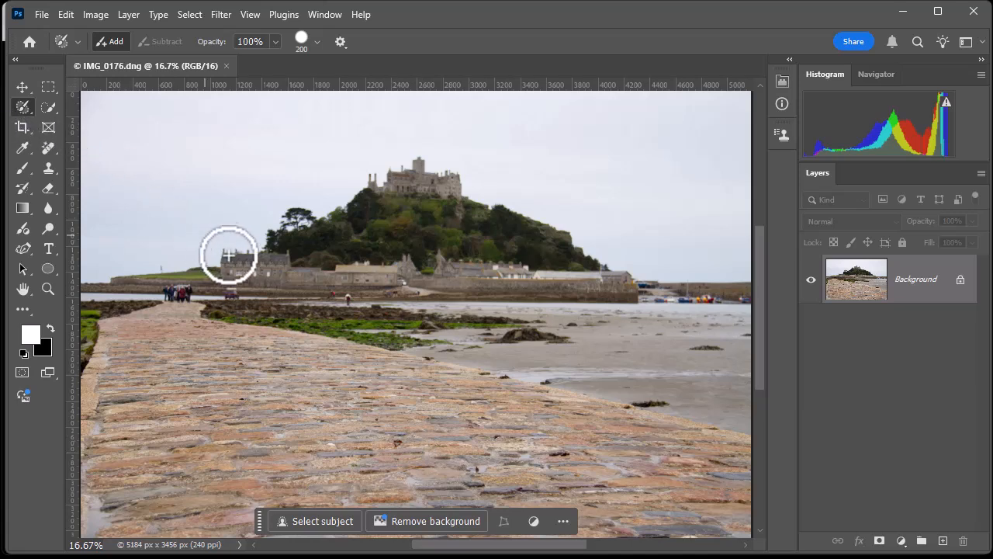
- Paint a large Selection Brush area over the causeway, beach and lower part of the island, and look through the list of available panels
mouse_move(179, 225)
left_mouse_down()
mouse_move(174, 359)
mouse_move(204, 461)
mouse_move(665, 556)
mouse_move(739, 545)
mouse_move(772, 521)
mouse_move(776, 388)
mouse_move(723, 349)
mouse_move(379, 228)
mouse_move(228, 198)
mouse_move(181, 219)
left_mouse_up()
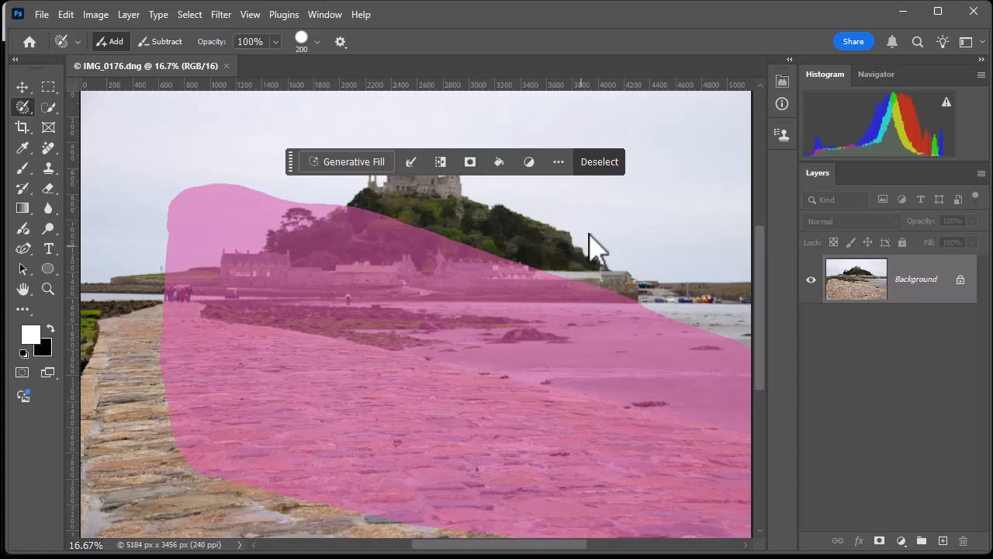
left_click(325, 14)
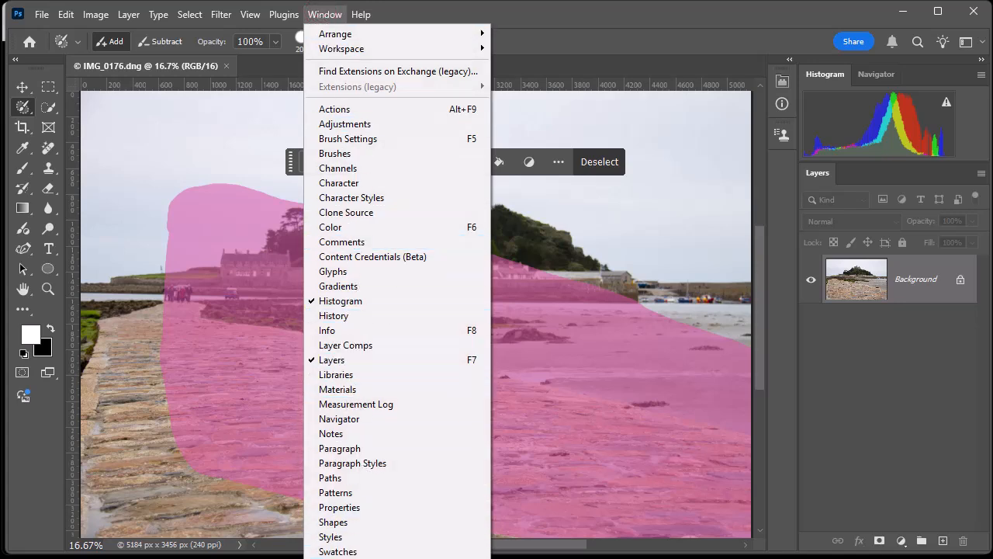
left_click(604, 119)
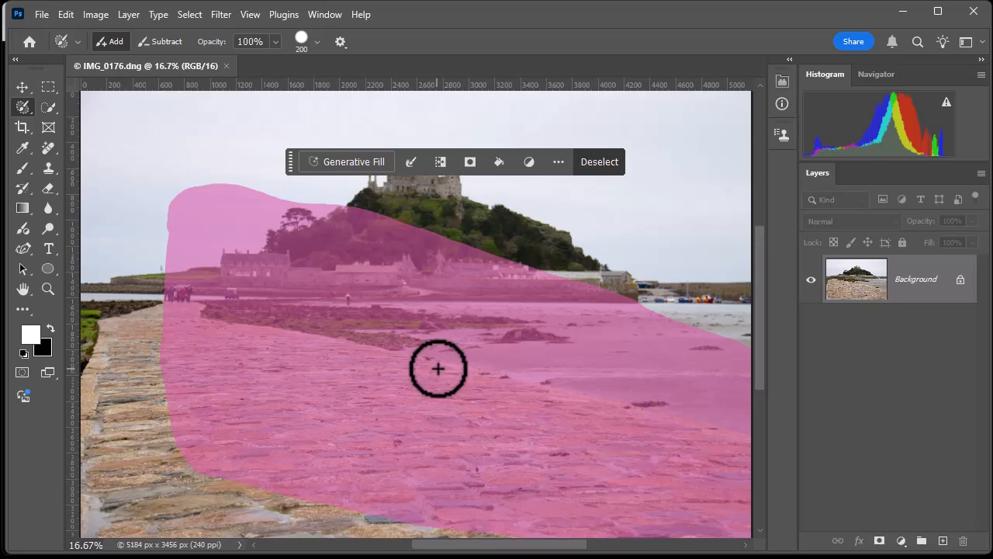
- Generate a vehicle inside the painted selection using Generative Fill with the prompt SUV
left_click(357, 163)
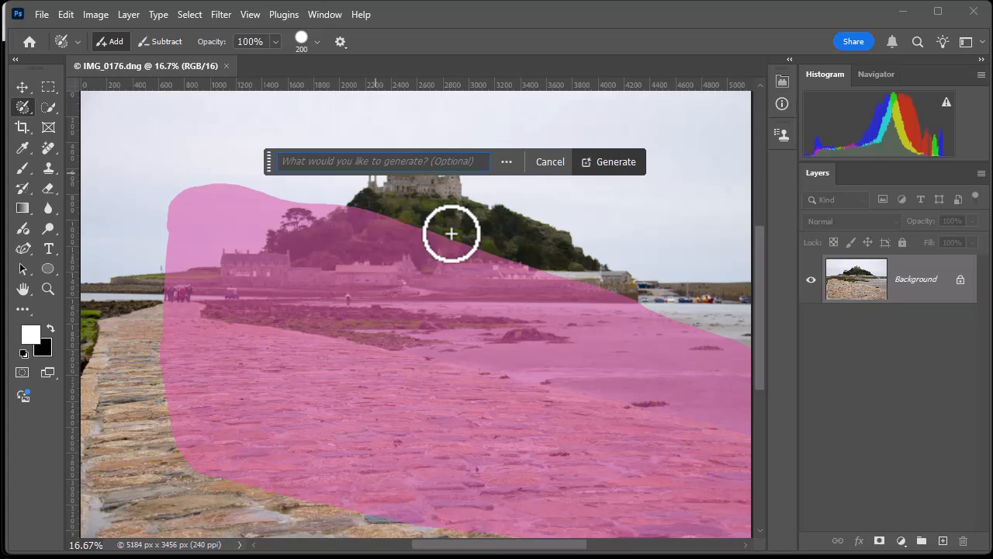
type("SUV")
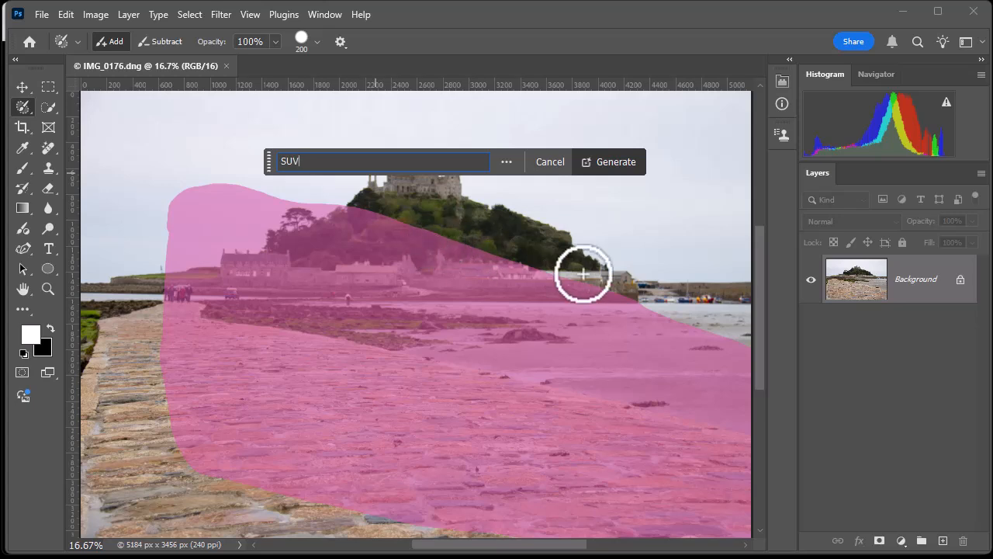
left_click(614, 162)
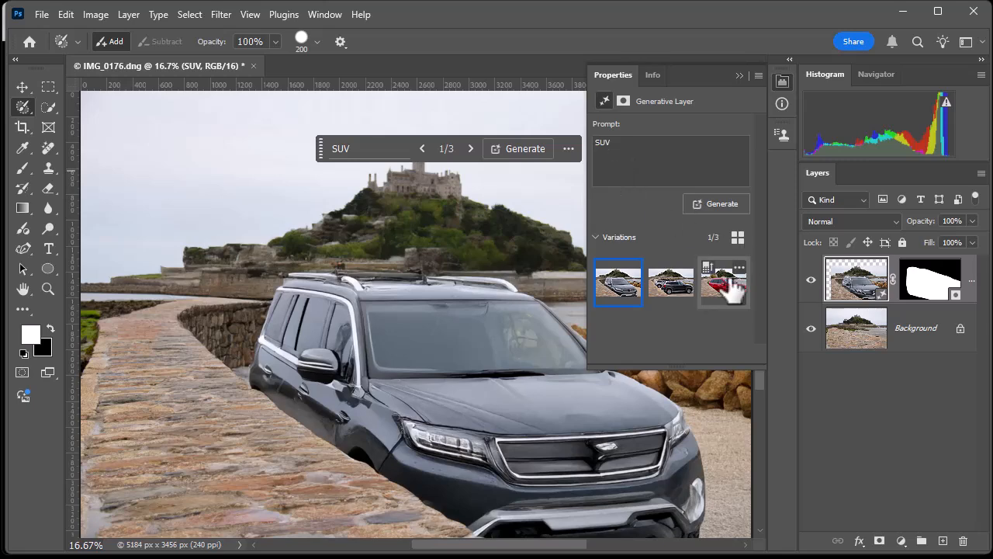
- Preview the second and third SUV variations and generate another set from the same prompt
left_click(672, 293)
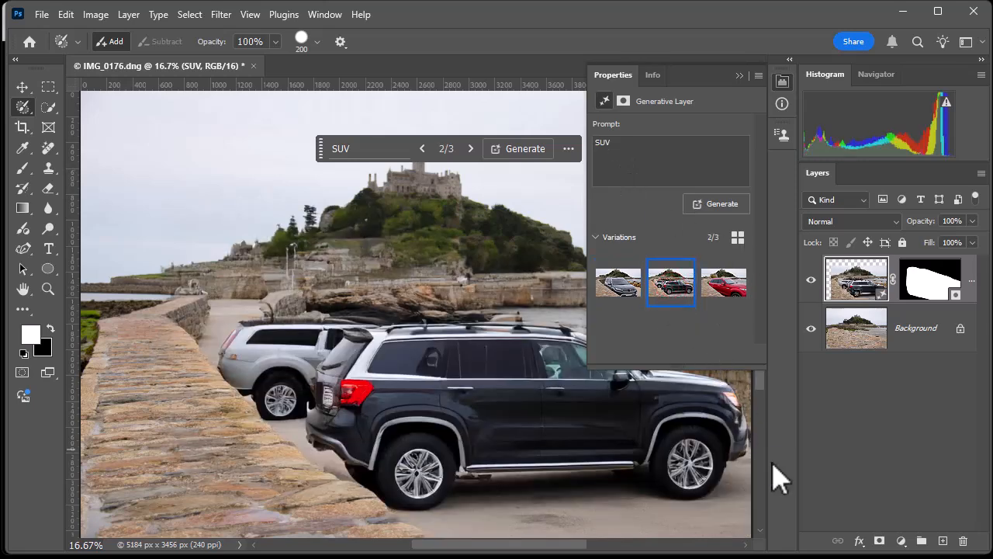
left_click(724, 283)
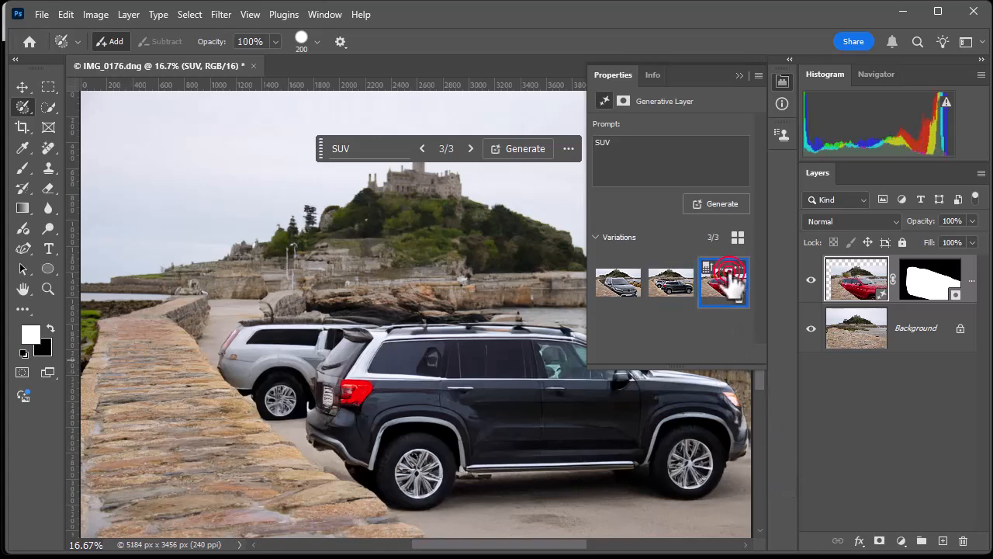
left_click(727, 202)
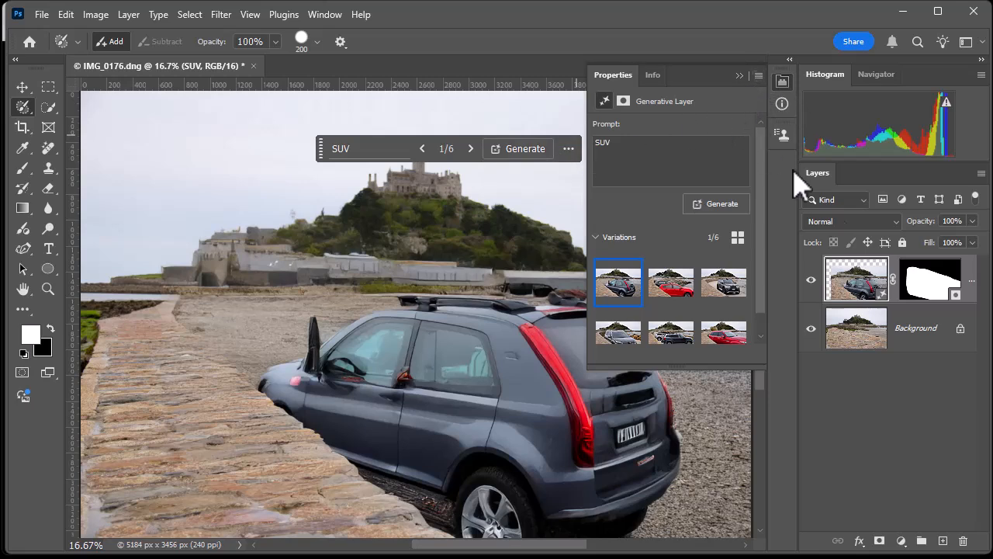
- Delete the generated SUV layer and confirm its removal, leaving only the Background photo
left_click(968, 271)
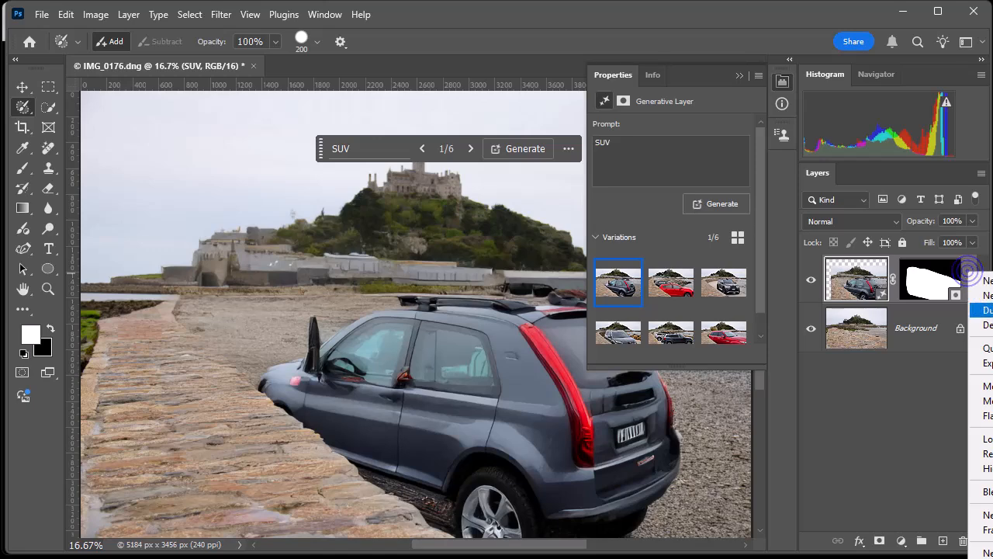
left_click(982, 325)
left_click(433, 223)
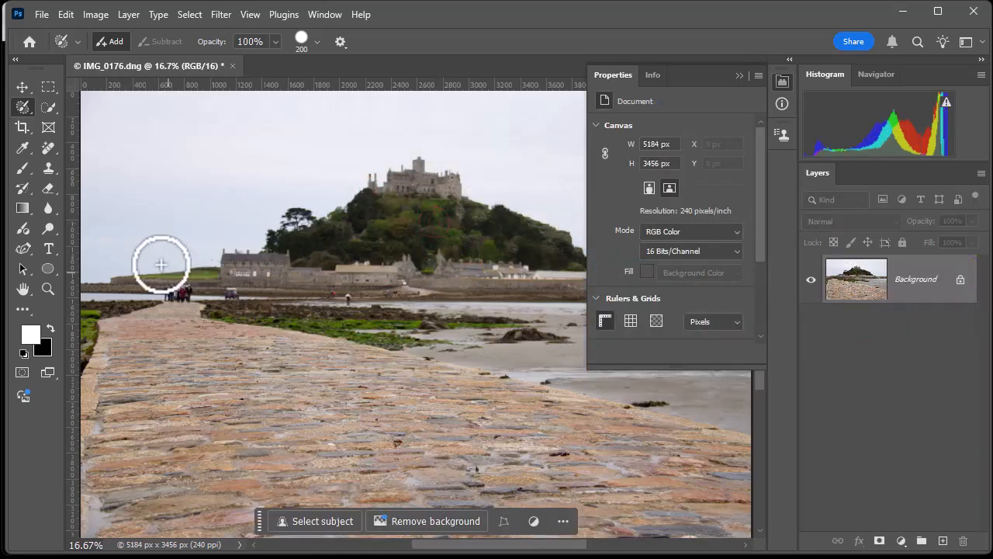
- Paint a new Selection Brush area from the sky beside the island down over the causeway, and generate an SUV in it with Generative Fill
mouse_move(116, 200)
left_mouse_down()
mouse_move(145, 299)
mouse_move(126, 449)
mouse_move(142, 504)
mouse_move(339, 539)
mouse_move(548, 543)
mouse_move(646, 511)
mouse_move(691, 480)
mouse_move(683, 446)
mouse_move(530, 383)
mouse_move(369, 262)
mouse_move(287, 218)
mouse_move(135, 216)
left_mouse_up()
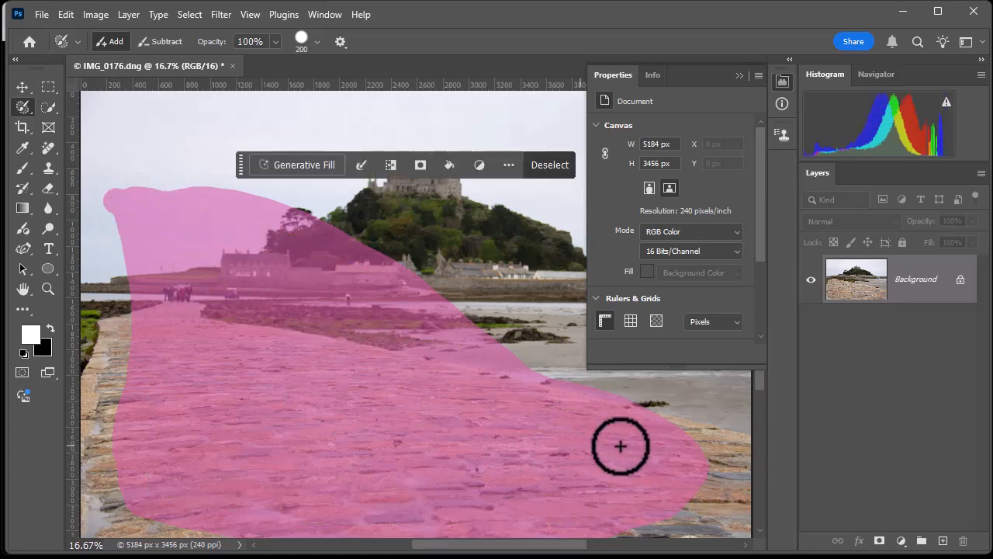
left_click(304, 164)
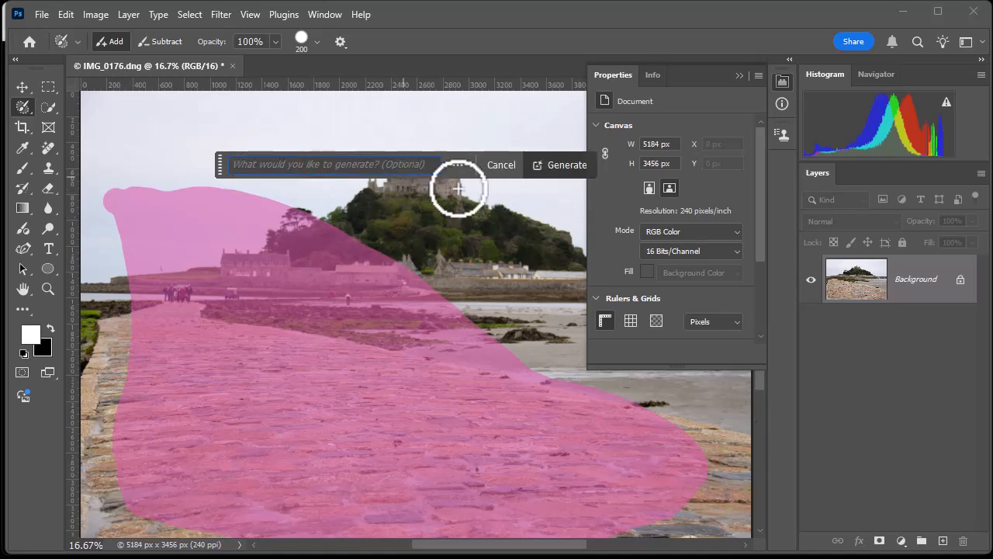
type("SUV")
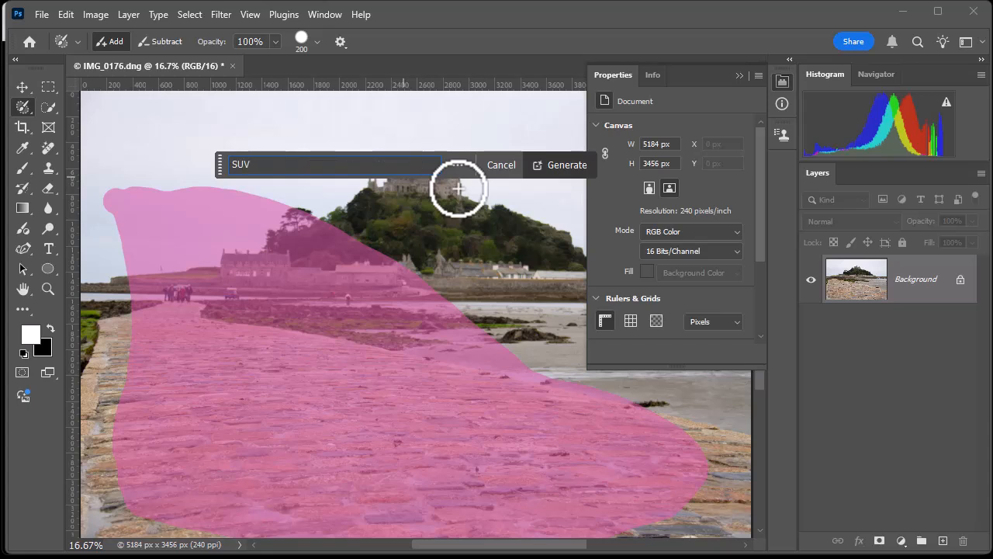
left_click(552, 166)
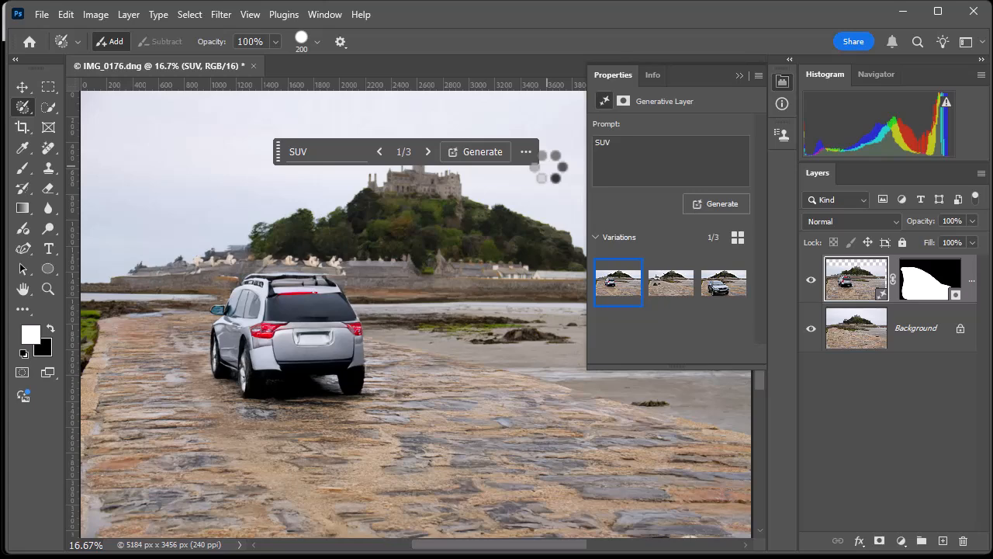
- Preview the second and third SUV variations, and generate similar results from the third, the light blue car
left_click(672, 283)
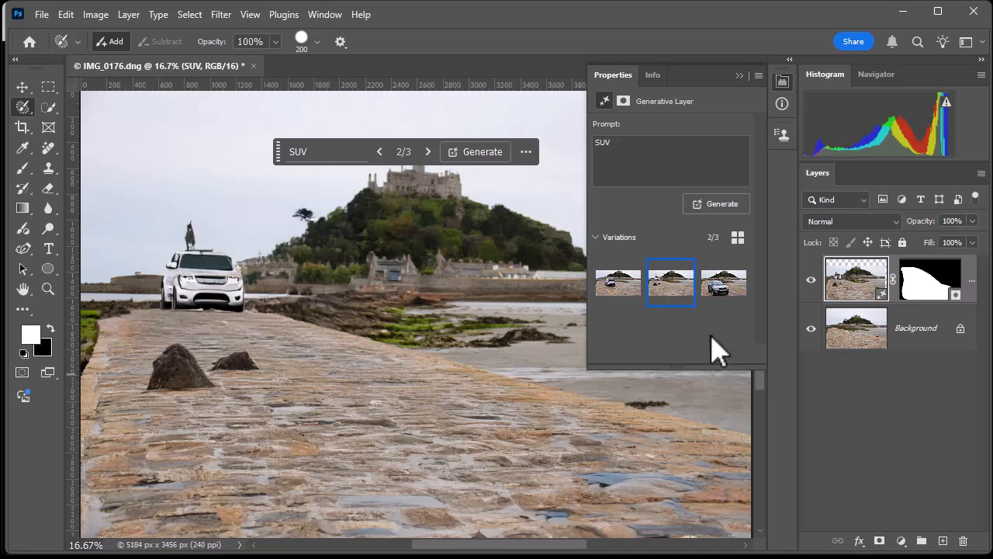
left_click(719, 278)
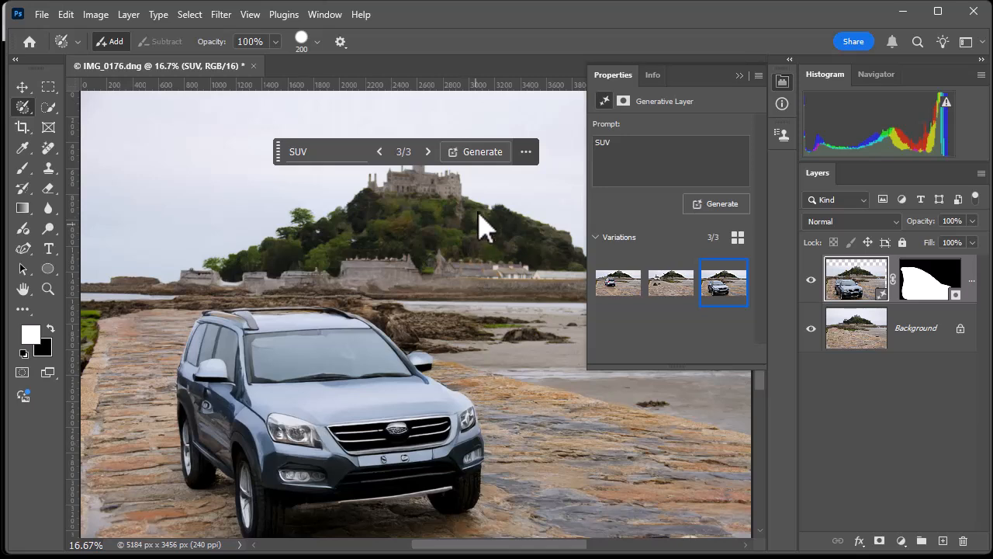
left_click(526, 151)
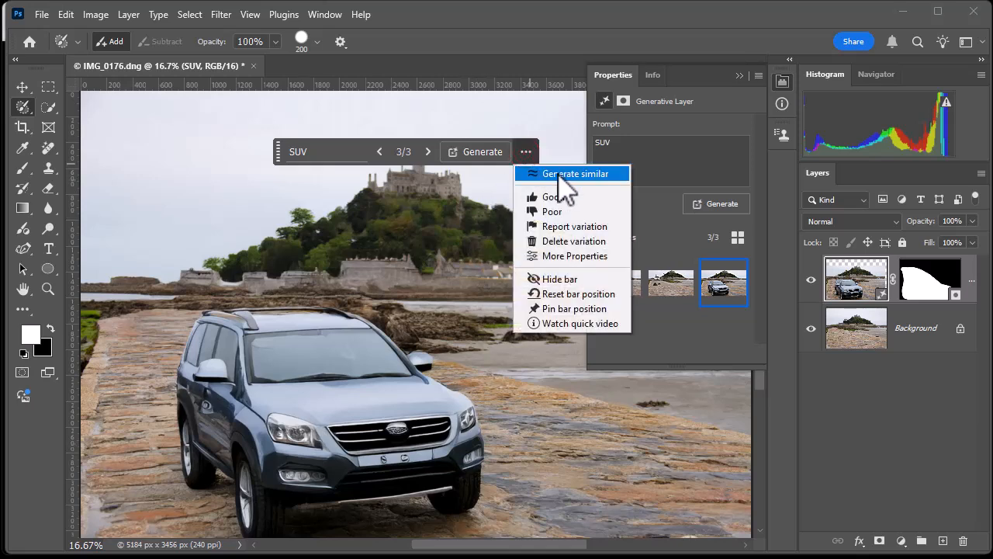
left_click(558, 175)
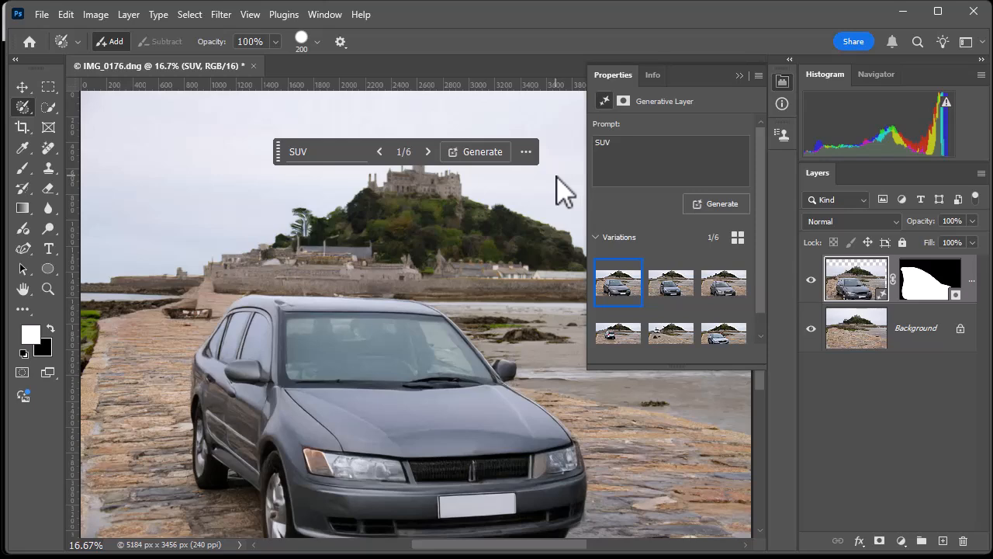
- Preview the first three new SUV variations and generate similar results from the third, using that variation's own options
left_click(627, 282)
left_click(673, 279)
left_click(731, 283)
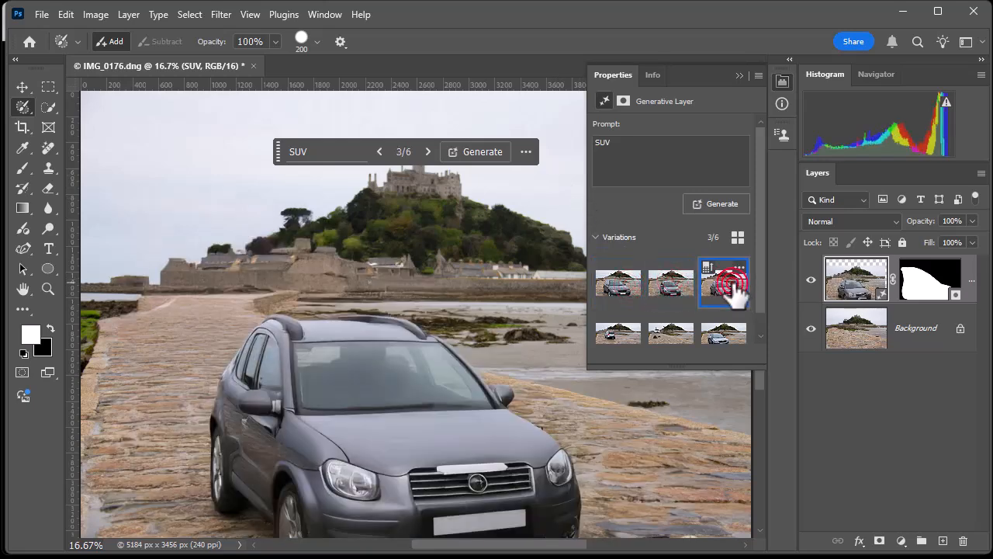
left_click_drag(760, 378, 760, 405)
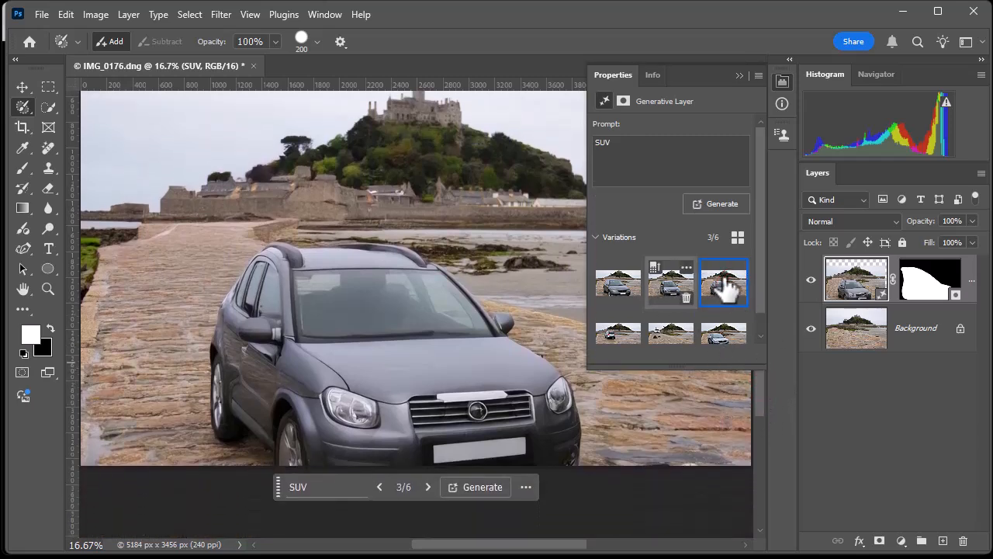
mouse_move(740, 260)
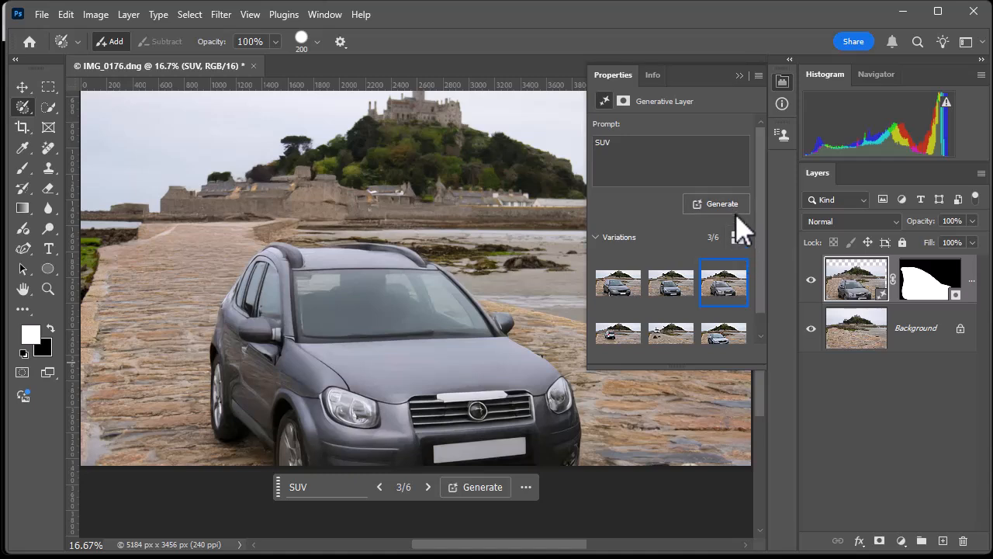
left_click(740, 267)
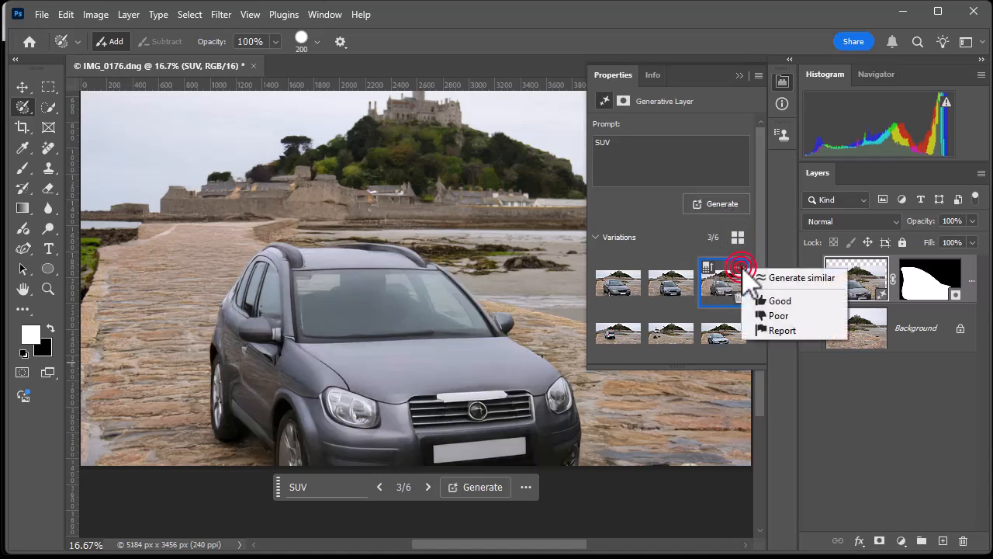
left_click(783, 277)
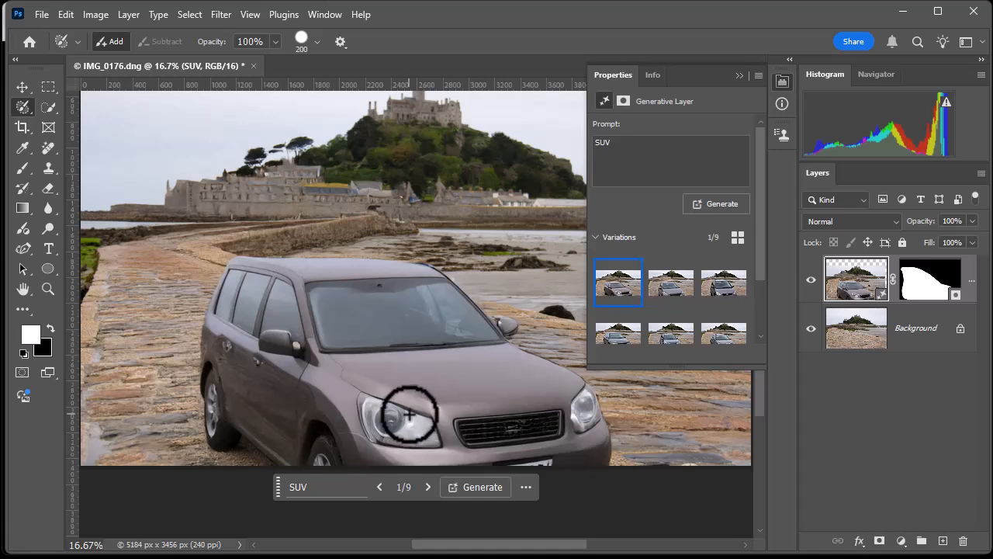
- Delete the second generated SUV layer and confirm the deletion
right_click(968, 270)
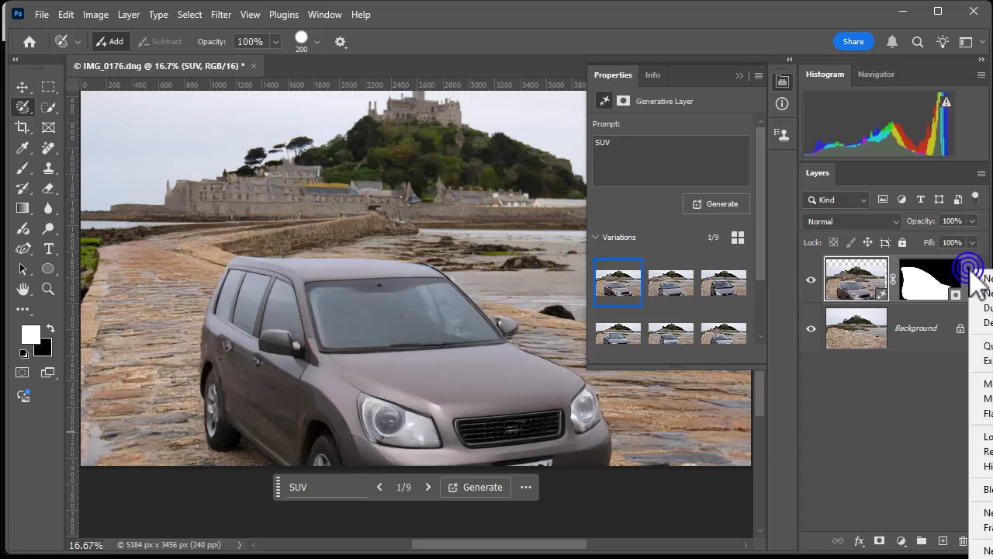
left_click(982, 322)
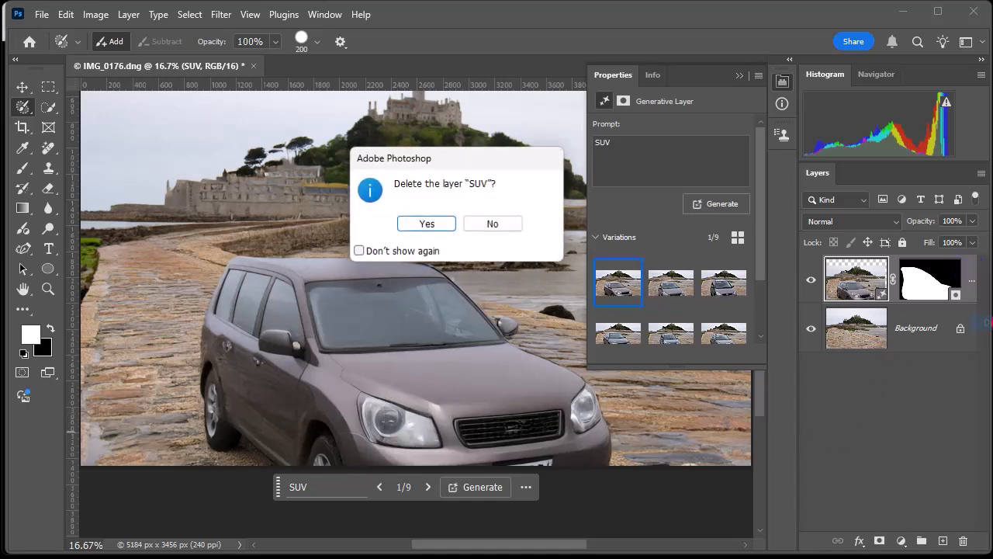
left_click(438, 226)
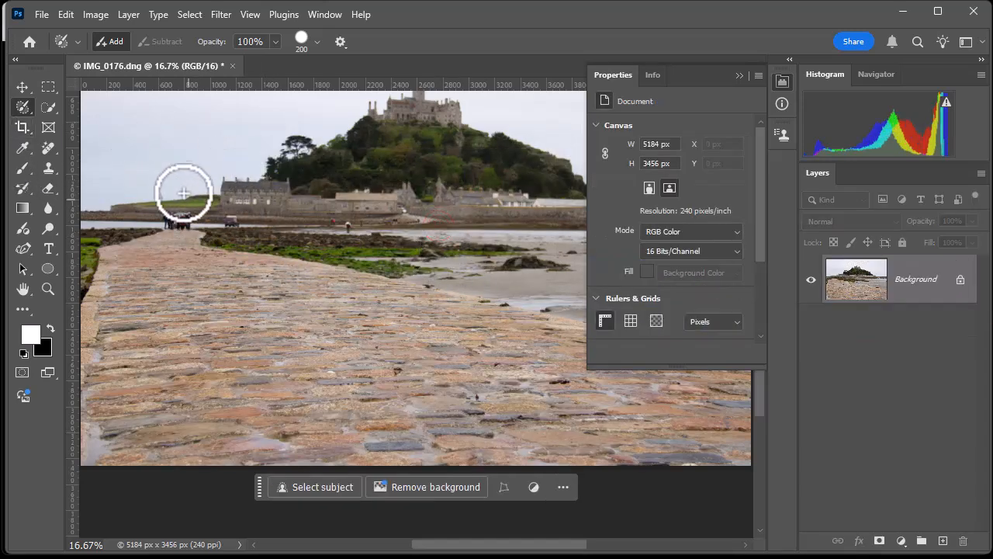
- Paint a broad Selection Brush area across the causeway, beach and island shore, and fill it using Generative Fill with the prompt suv
mouse_move(153, 159)
left_mouse_down()
mouse_move(173, 319)
mouse_move(159, 391)
mouse_move(167, 415)
mouse_move(269, 433)
mouse_move(347, 422)
mouse_move(535, 440)
mouse_move(687, 411)
mouse_move(704, 385)
mouse_move(653, 282)
mouse_move(557, 228)
mouse_move(311, 168)
mouse_move(153, 159)
left_mouse_up()
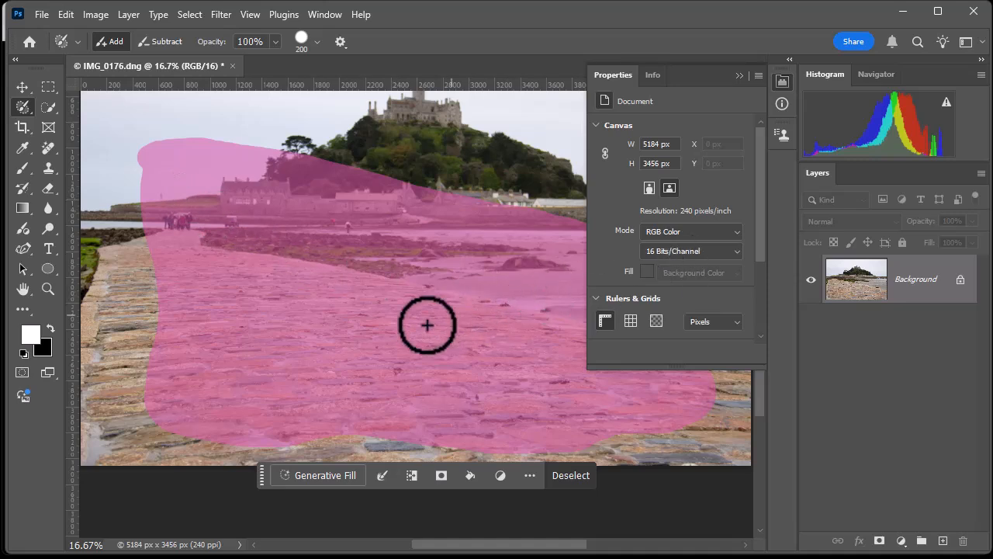
left_click(330, 475)
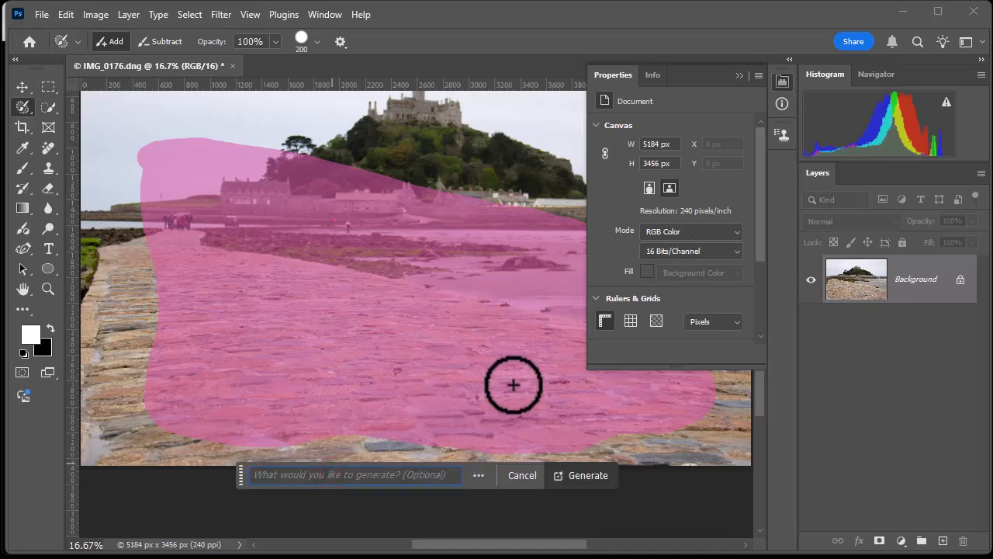
type("suv")
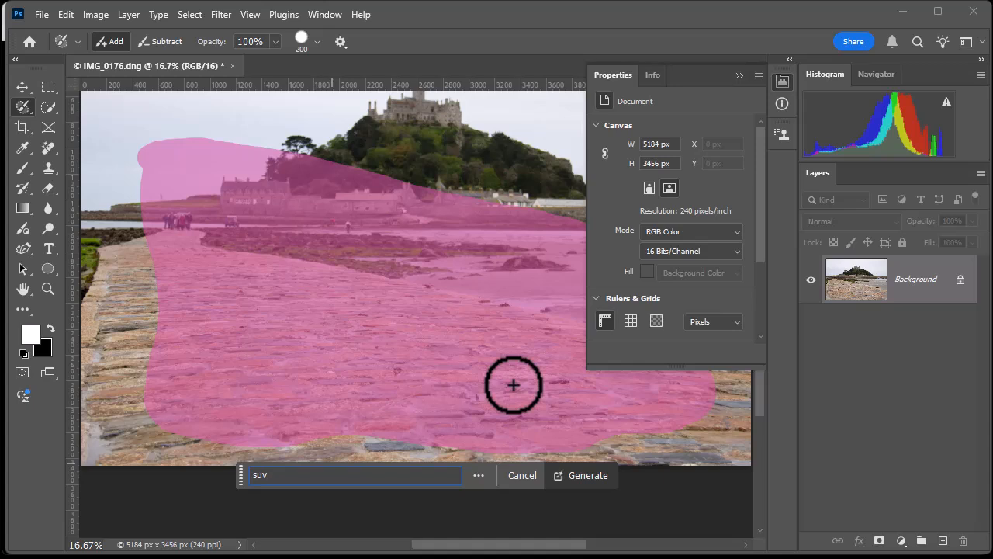
left_click(585, 475)
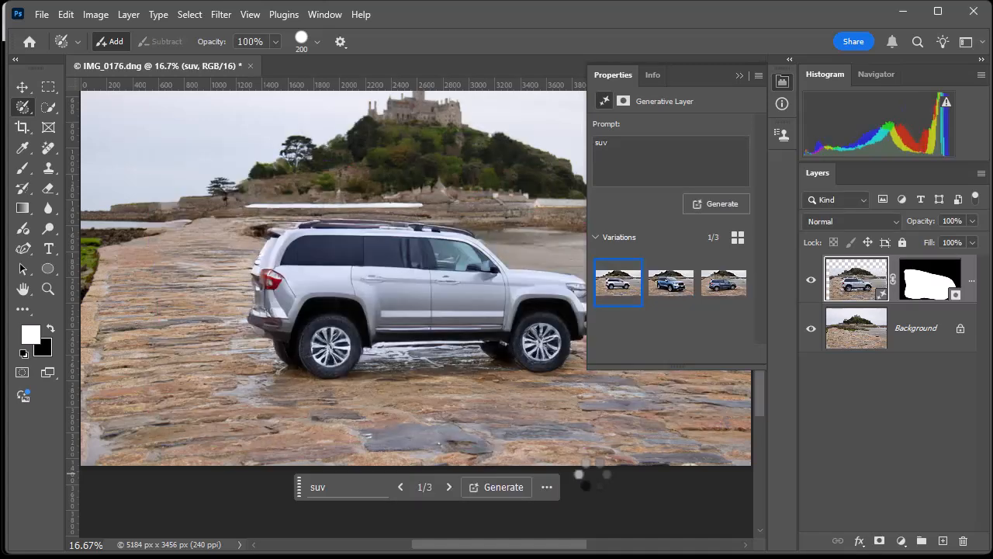
- Choose the second suv variation, move the Properties panel clear of the vehicle, and generate similar results from that variation
left_click(671, 283)
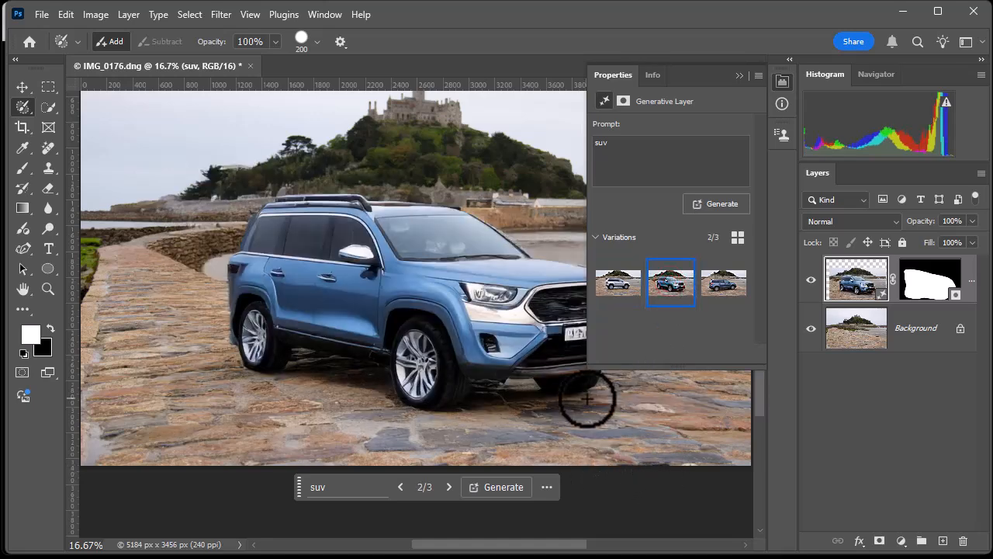
left_click_drag(687, 77, 776, 70)
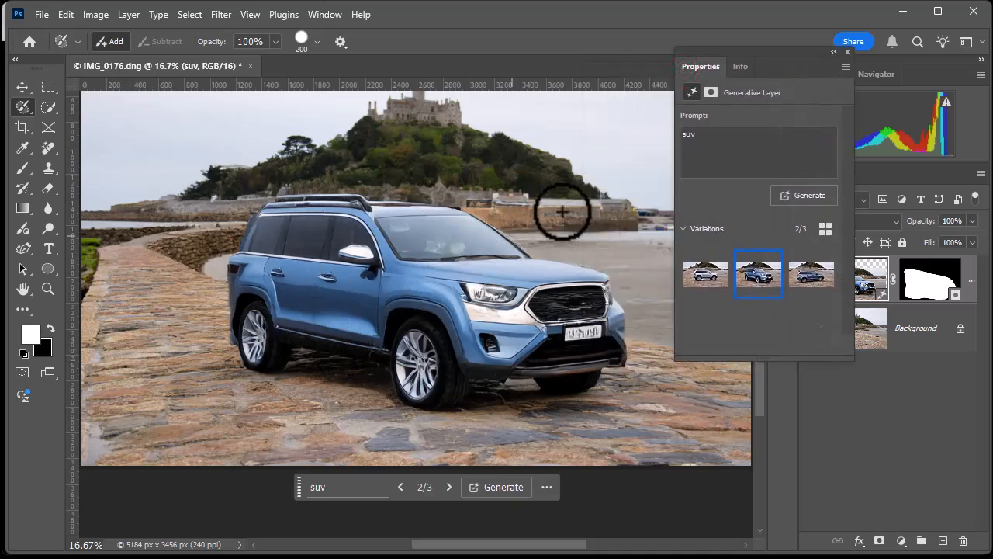
left_click(547, 487)
left_click(575, 508)
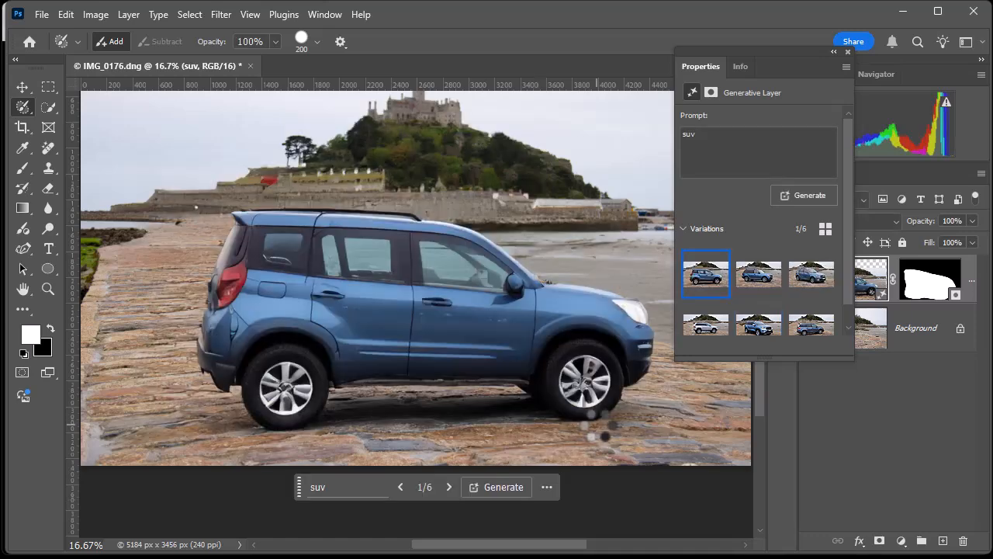
- Choose the third of the new blue SUV variations and close the Properties panel to show the whole photo
left_click(811, 276)
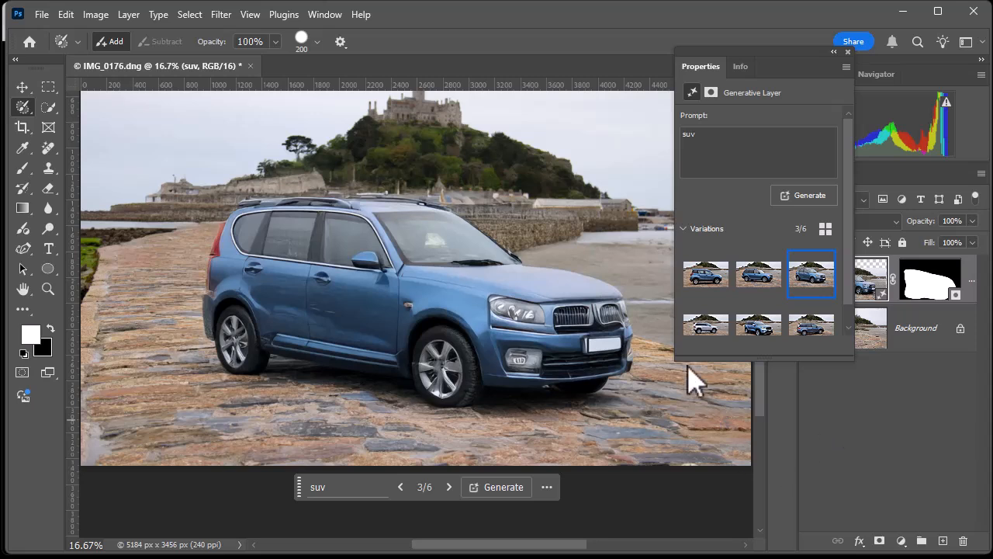
left_click(850, 44)
left_click(851, 47)
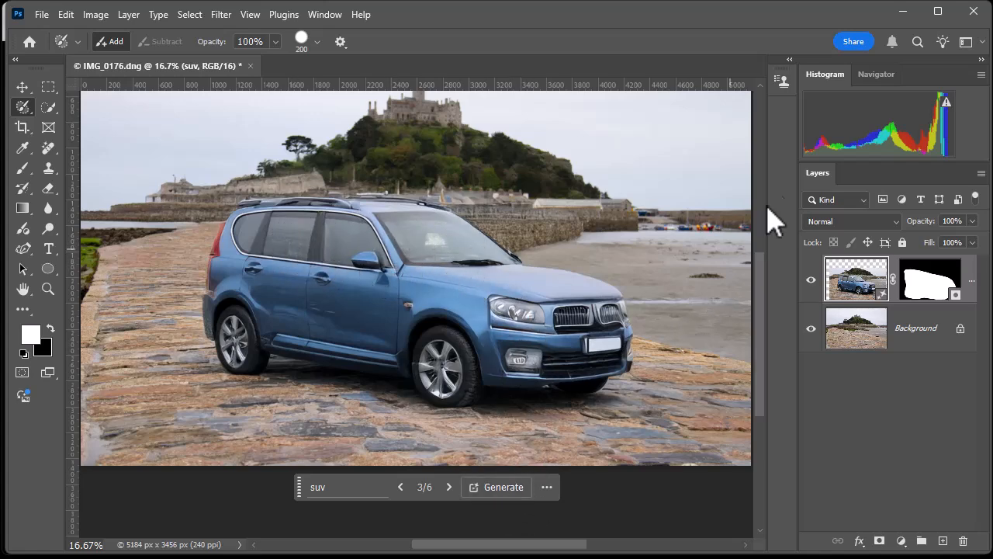
left_click(913, 459)
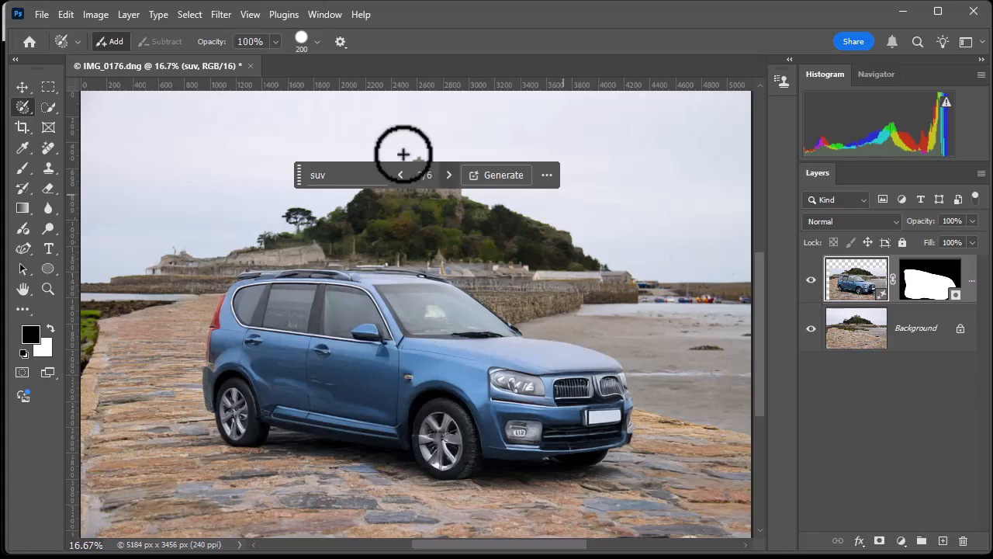
- Close IMG_0176.dng and switch to Lightroom Classic, showing the 2025 folder as a thumbnail grid
left_click(249, 66)
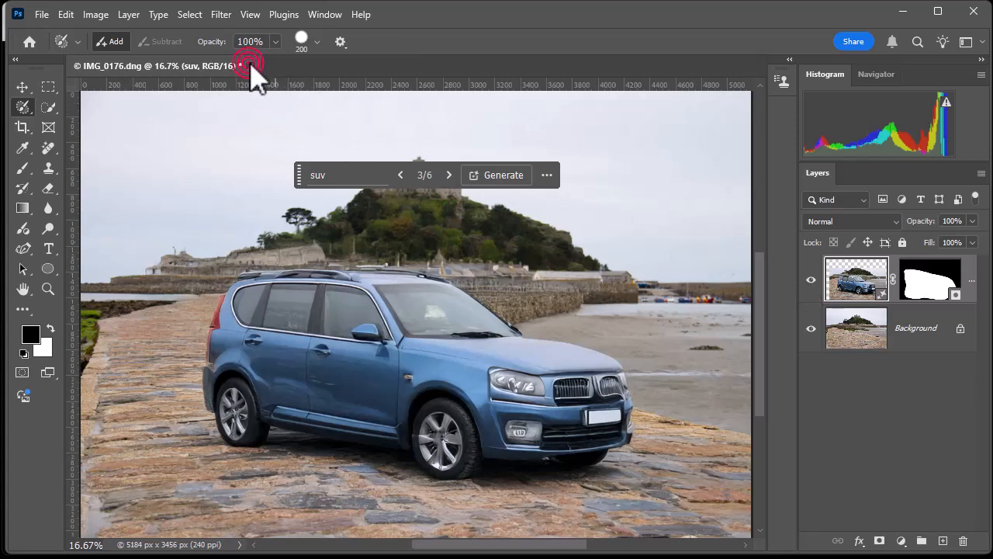
left_click(479, 225)
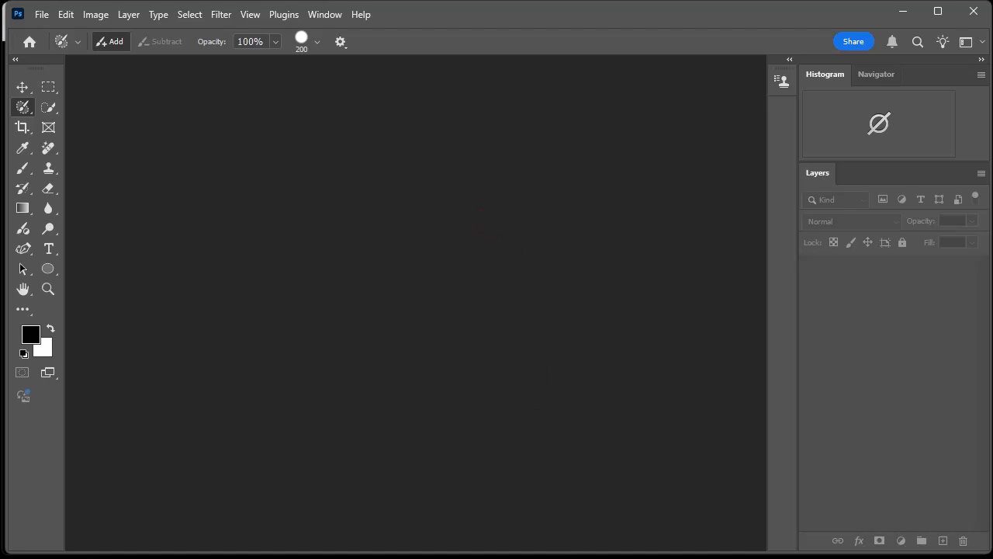
key("alt+Tab")
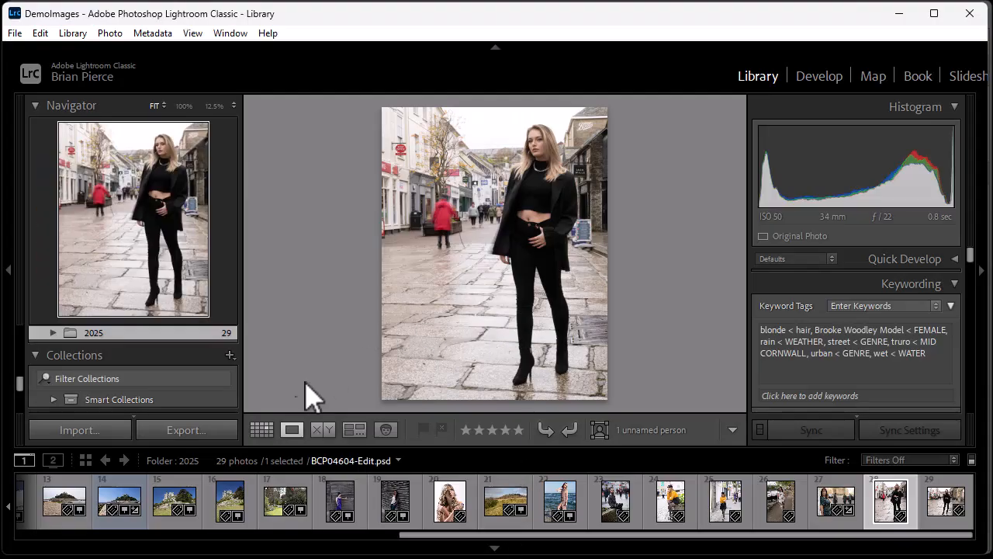
left_click(264, 432)
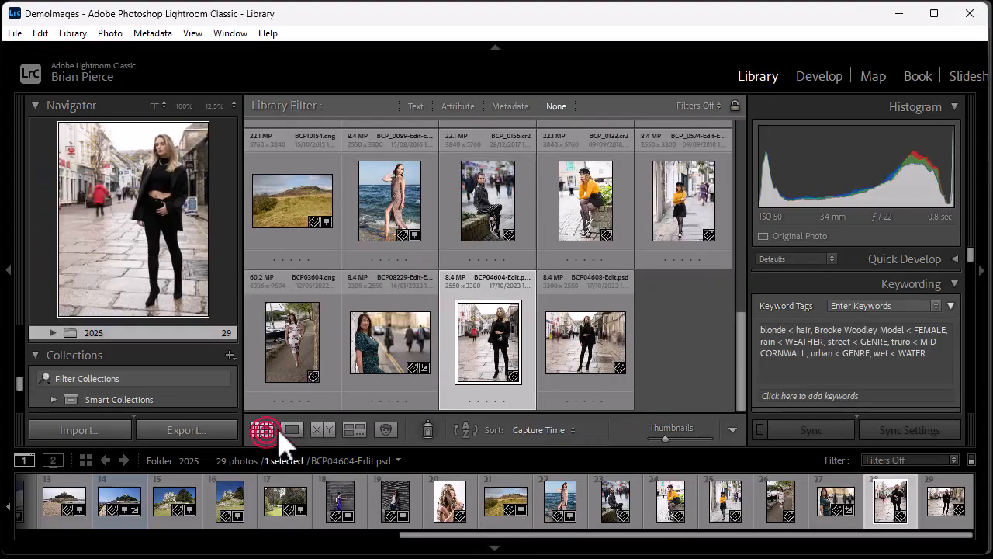
- Open BCP04604-Edit.psd, the street portrait of the woman in black, in Photoshop 2025 with the Edit Original option
left_click(482, 319)
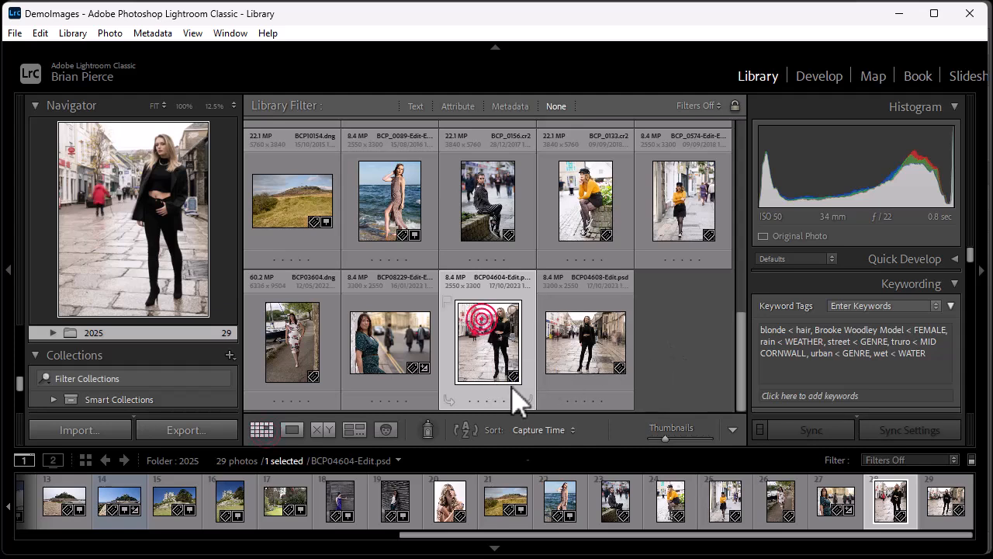
right_click(473, 353)
mouse_move(528, 402)
left_click(714, 402)
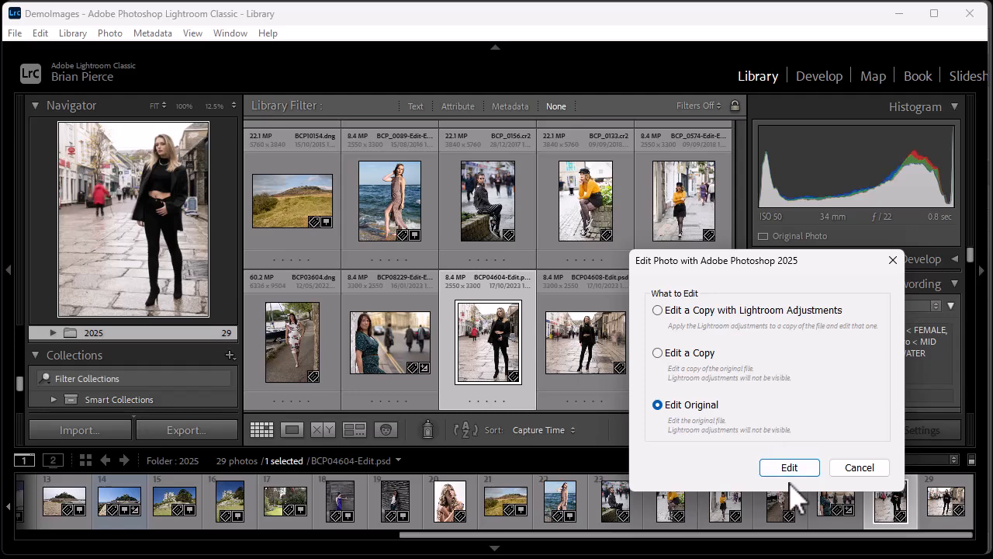
left_click(790, 467)
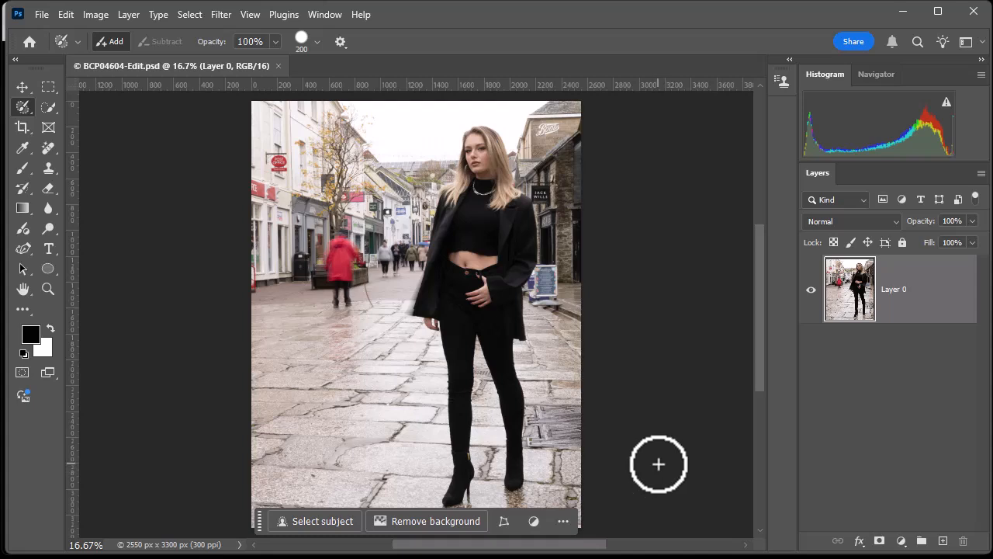
- Remove the street background behind the woman using cloud processing and generate a new background from the prompt "inside old casle"
left_click(434, 524)
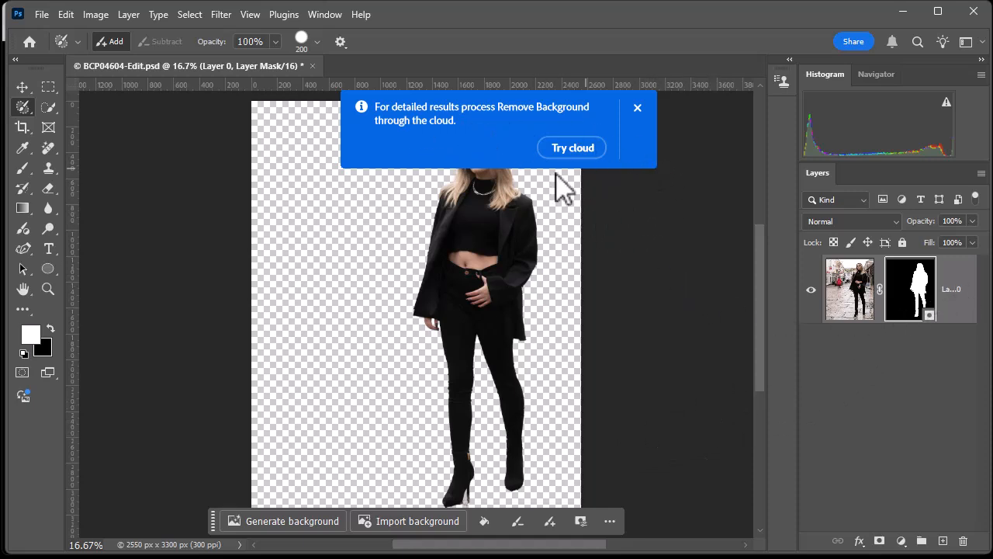
left_click(573, 147)
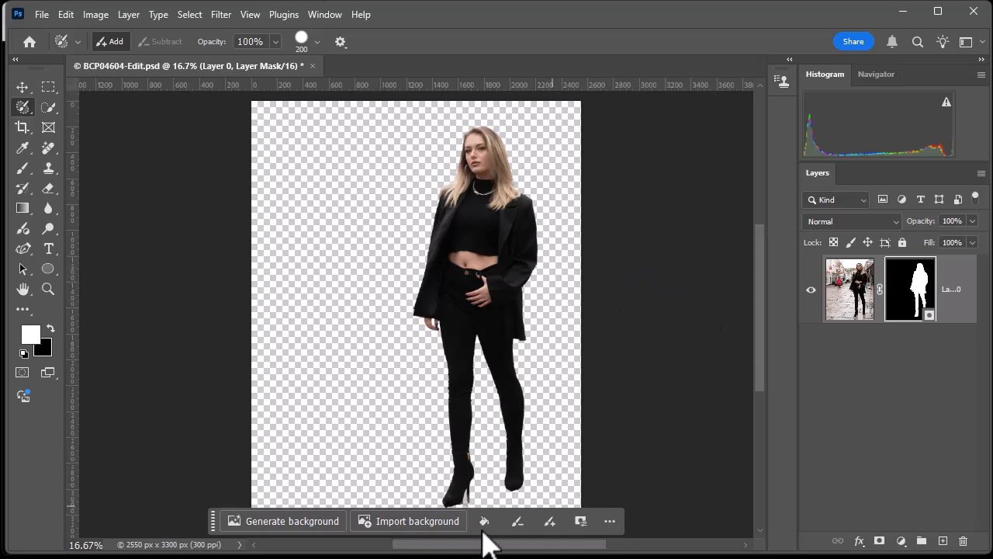
left_click(316, 522)
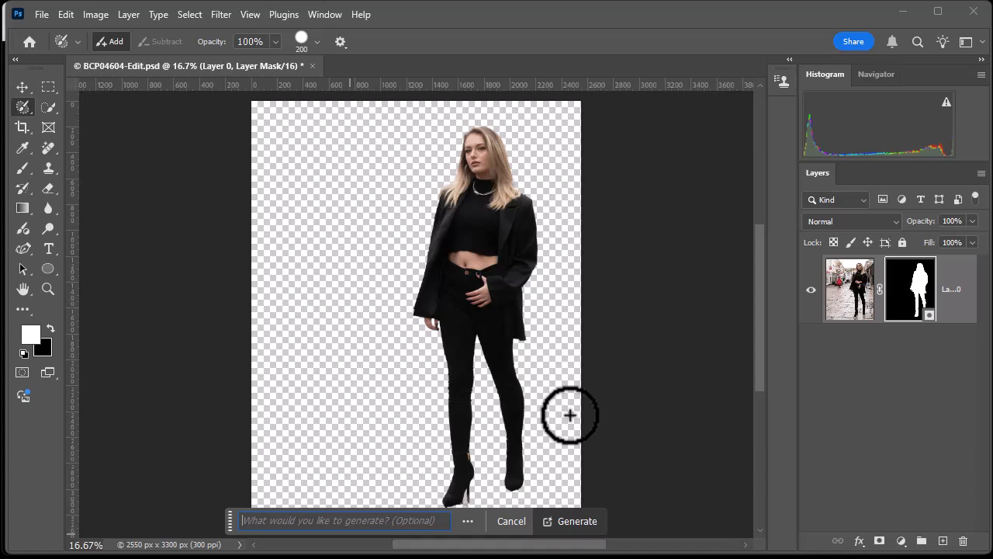
type("i")
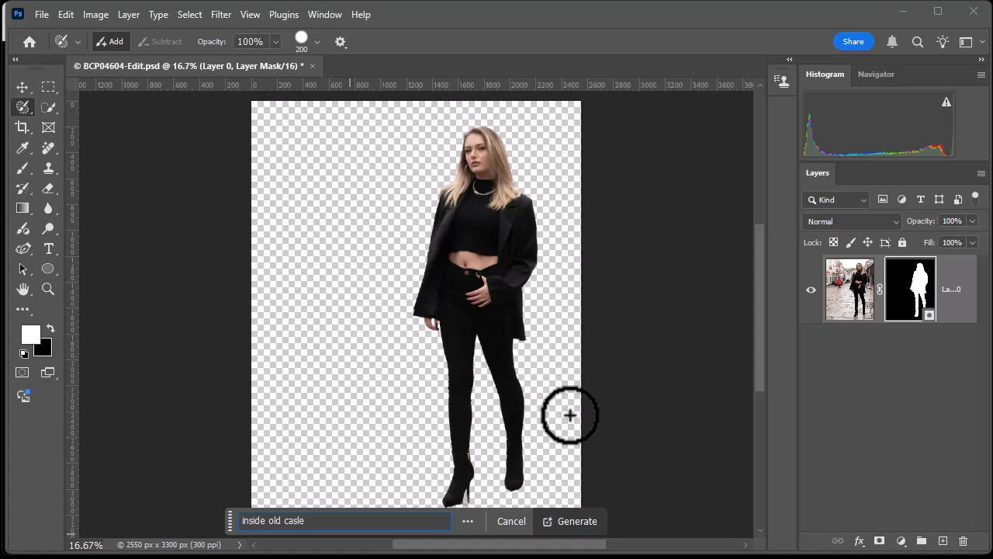
type("nside old casle")
left_click(585, 520)
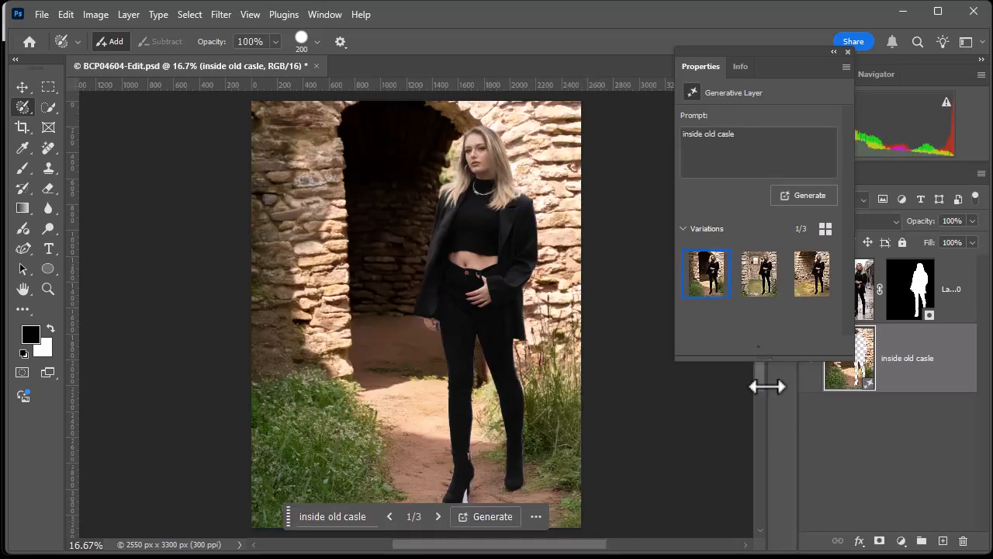
- Preview the second and third castle background variations and generate similar results from the second one
left_click(761, 272)
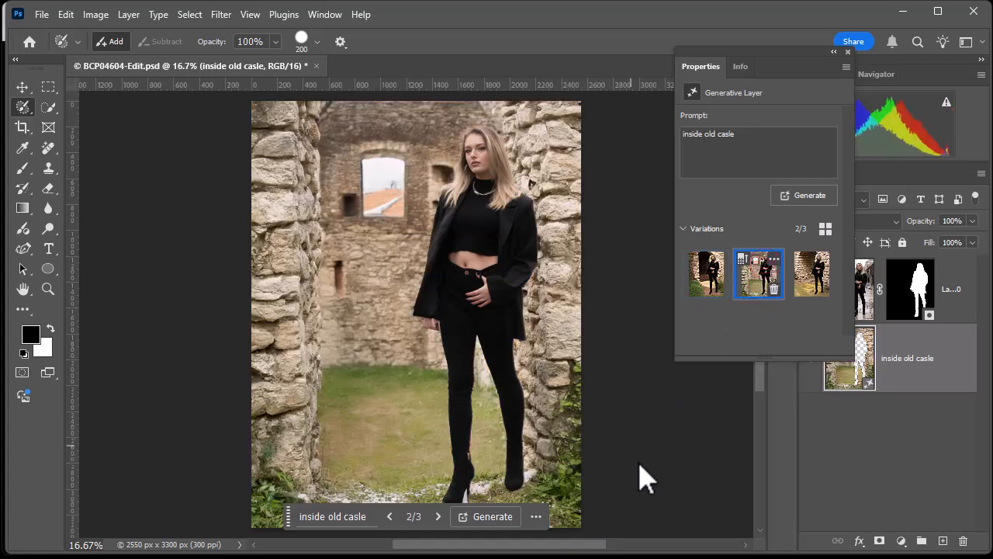
left_click(812, 273)
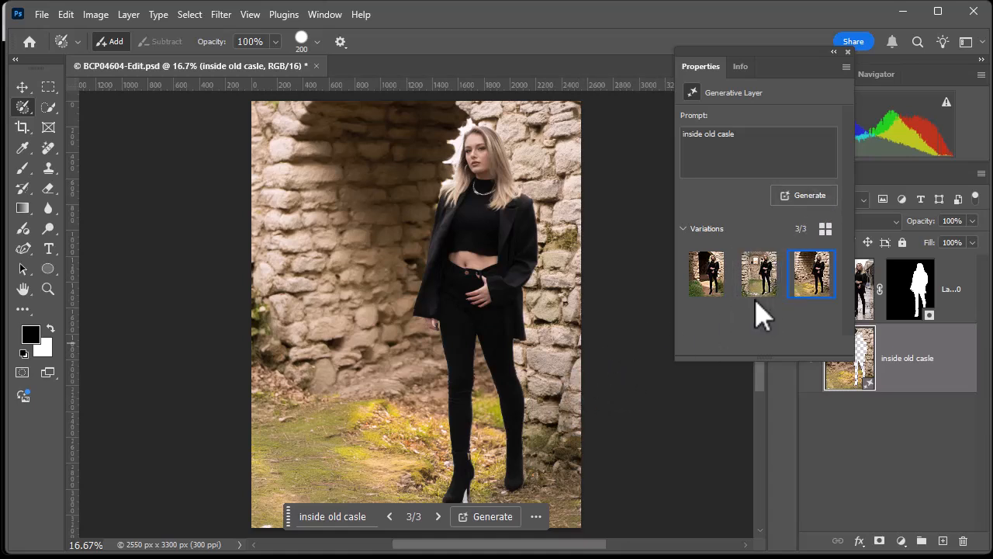
left_click(777, 259)
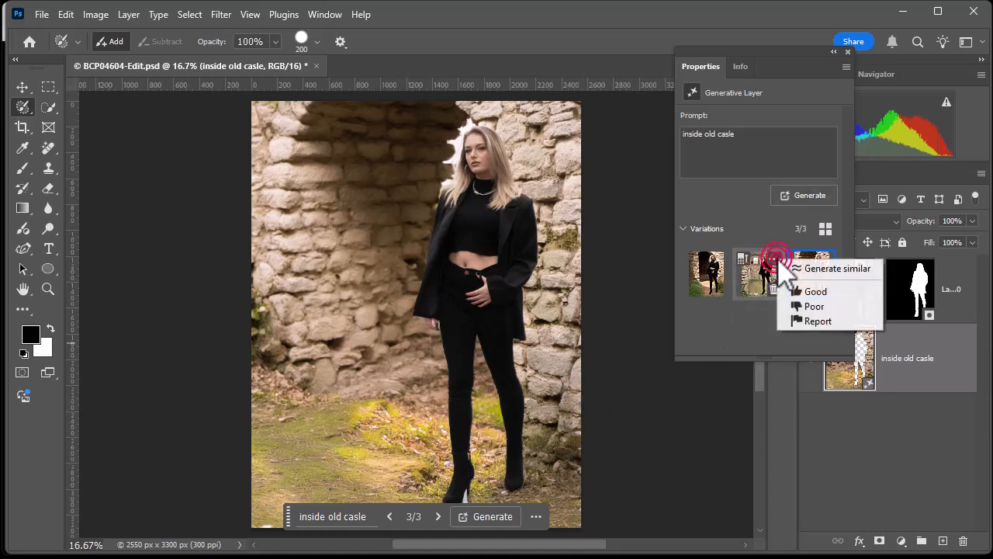
left_click(832, 270)
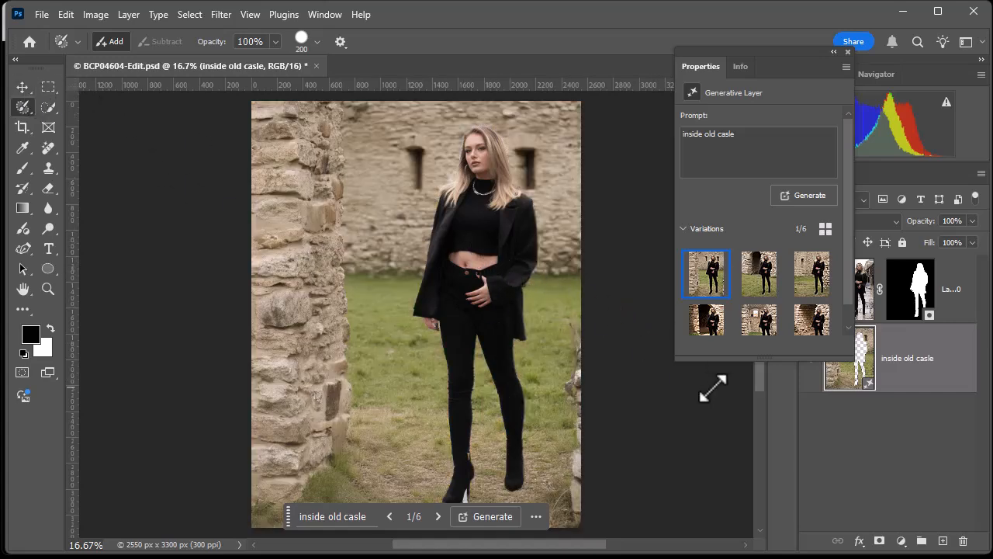
- Step through the first three of the new castle background variations and return to the first one
left_click(427, 506)
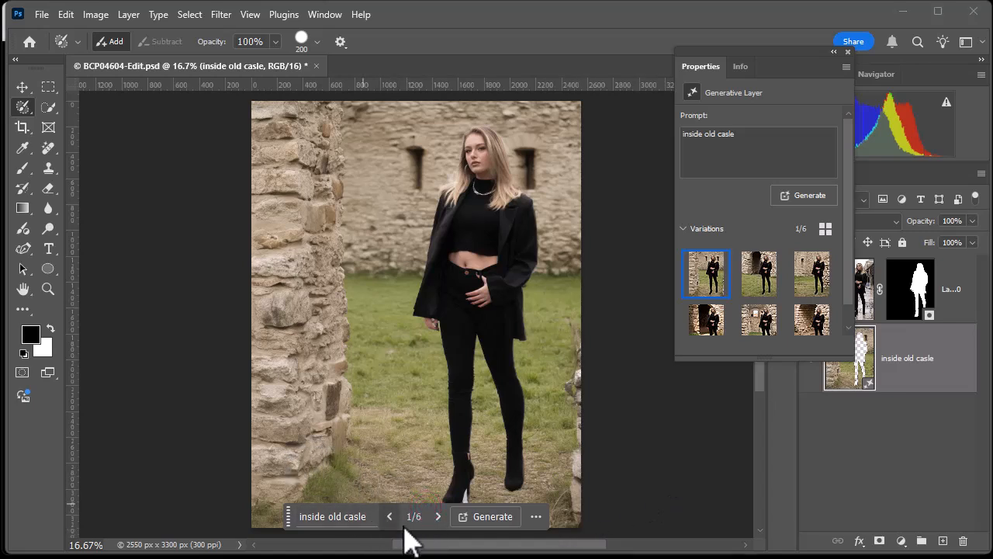
left_click(439, 516)
left_click(439, 516)
left_click(438, 516)
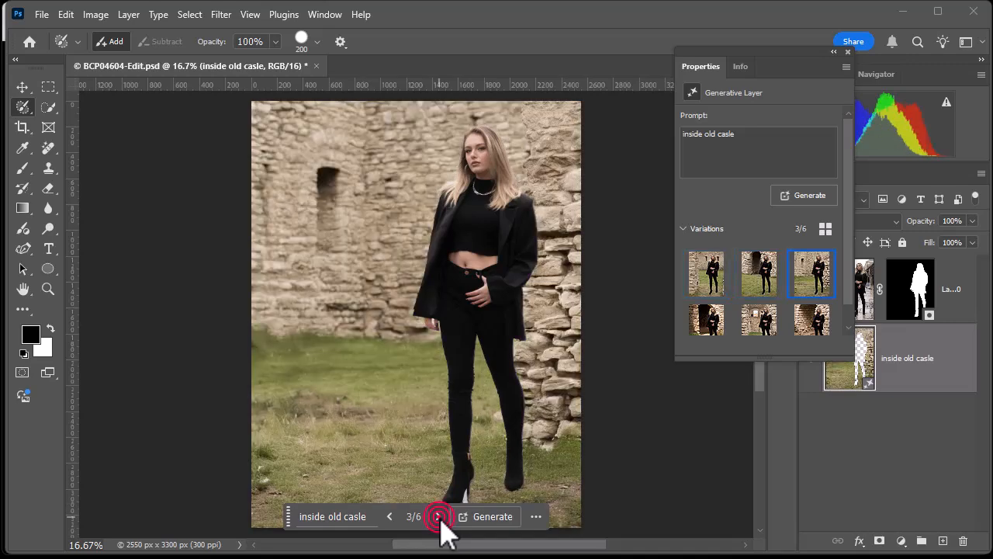
left_click(390, 517)
left_click(390, 516)
left_click(391, 516)
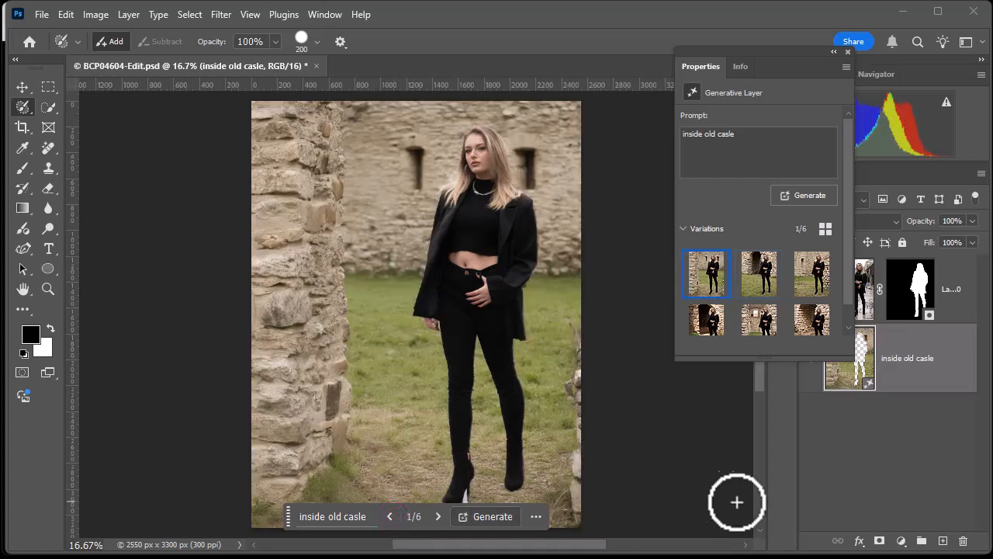
left_click(537, 516)
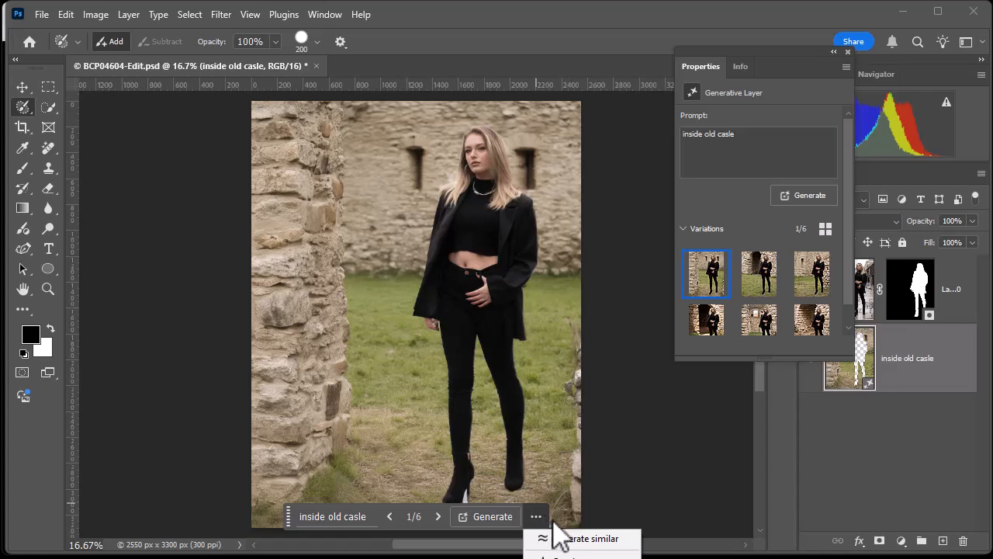
left_click(584, 558)
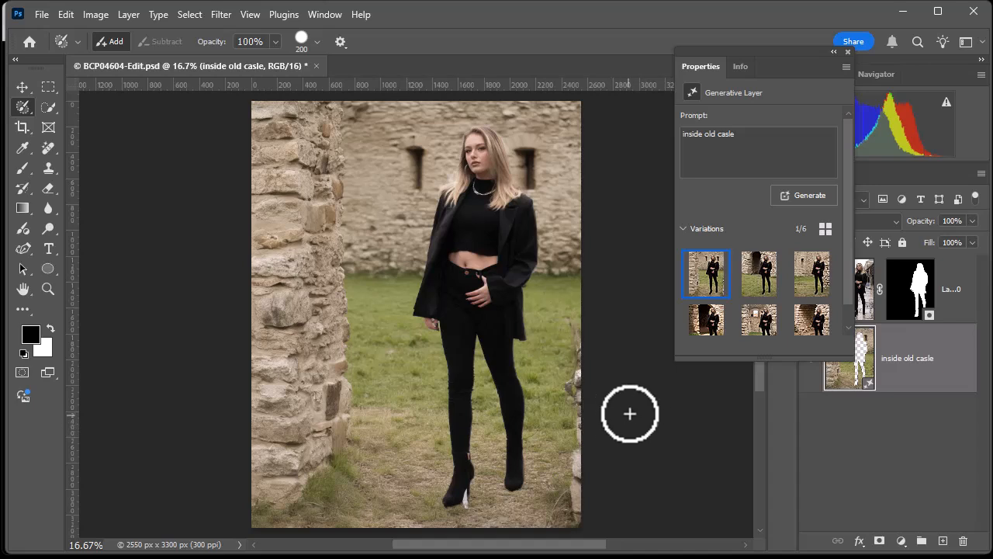
- Select the masked layer with the woman and move her to the left over the castle background
left_click(954, 294)
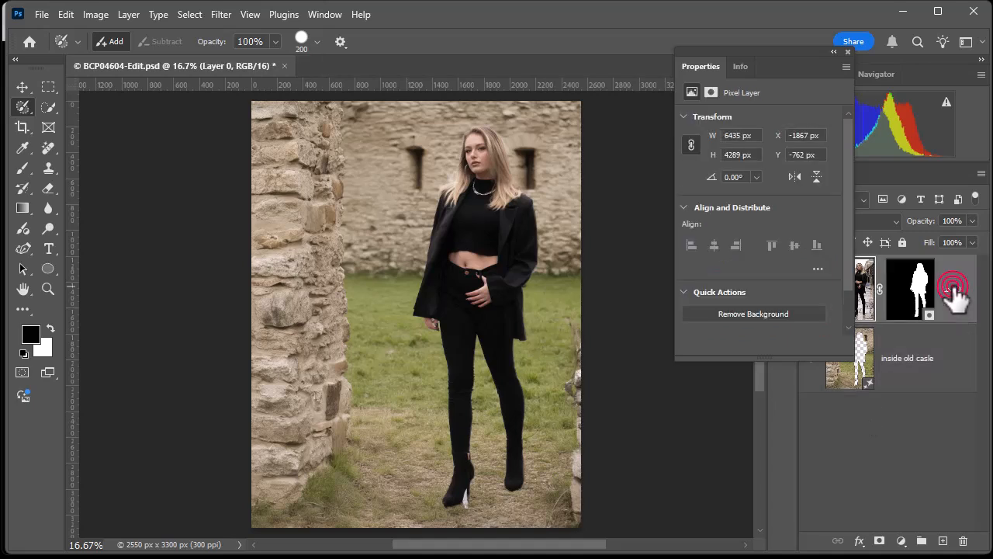
left_click(22, 86)
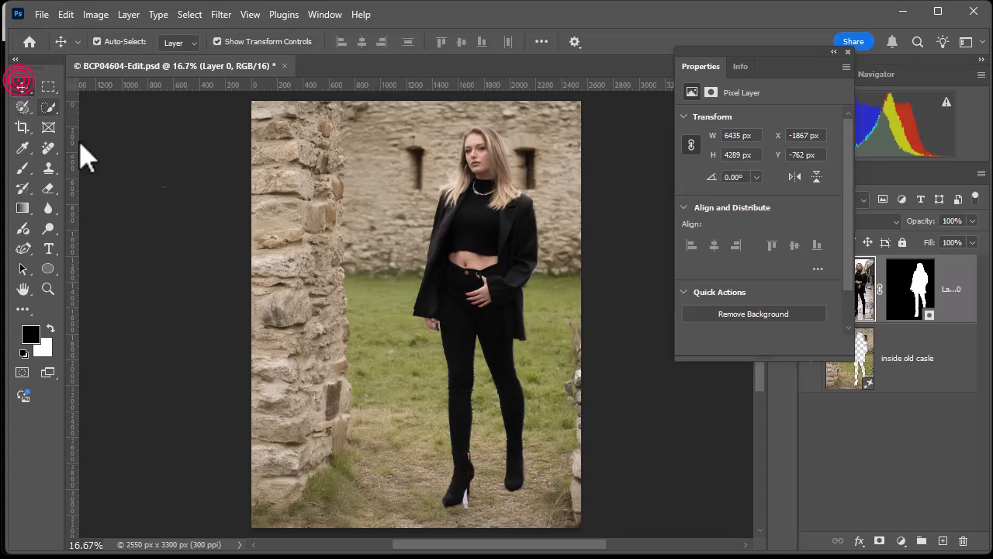
left_click(484, 243)
left_click_drag(481, 244, 349, 249)
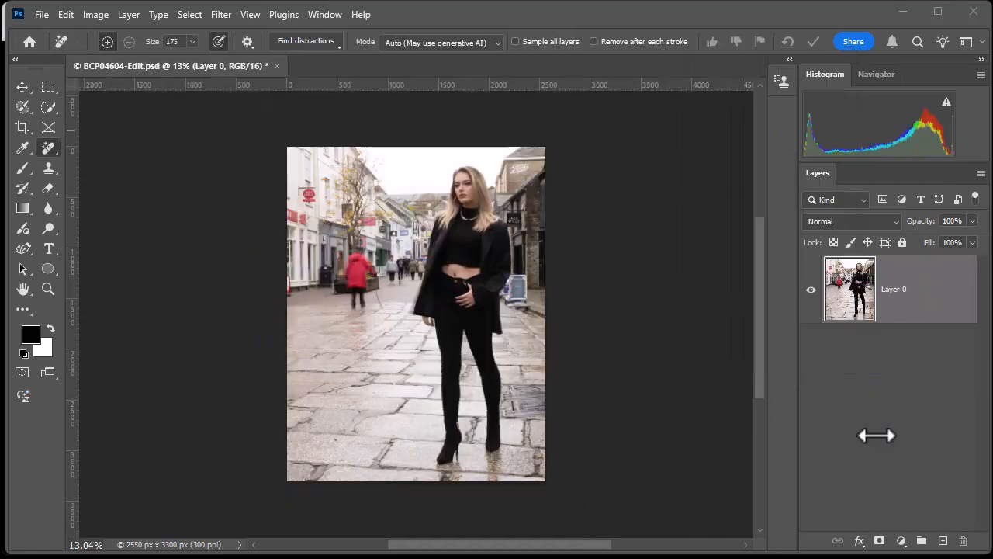
- Remove the background from the original street portrait, leaving only the woman on a transparent canvas
left_click(875, 441)
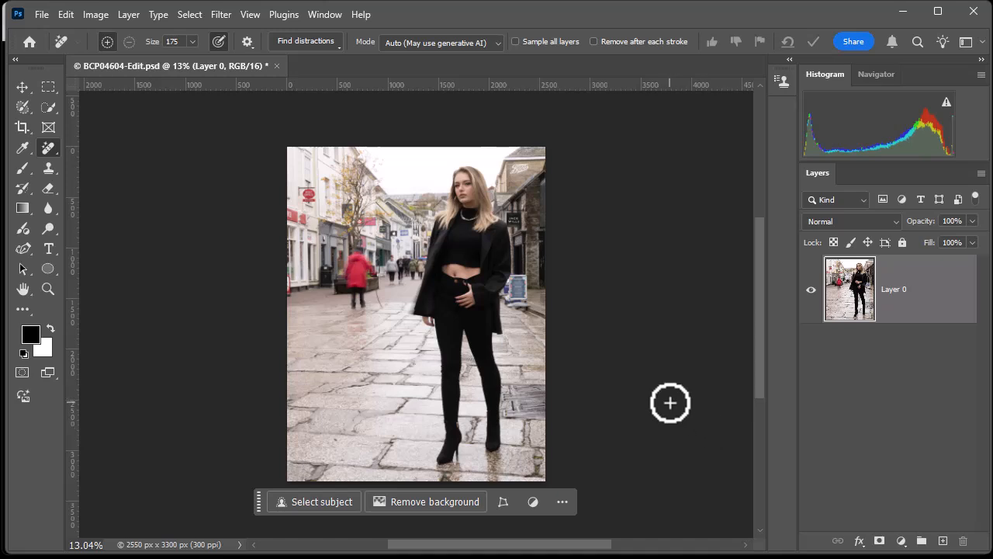
left_click(426, 504)
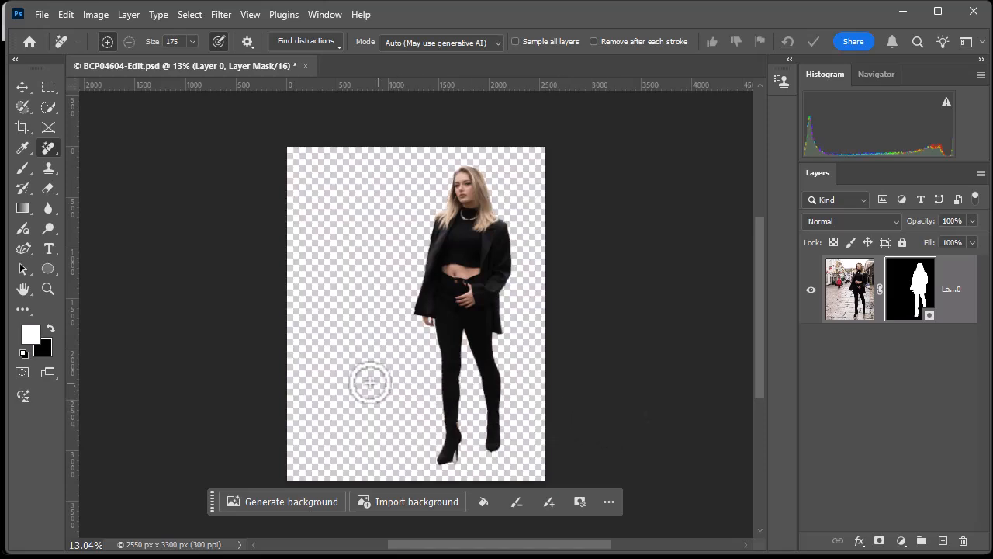
- Set up Generate Image with the prompt "a grass field with a castle on a hill in the distance" and the Photo content type
left_click(24, 397)
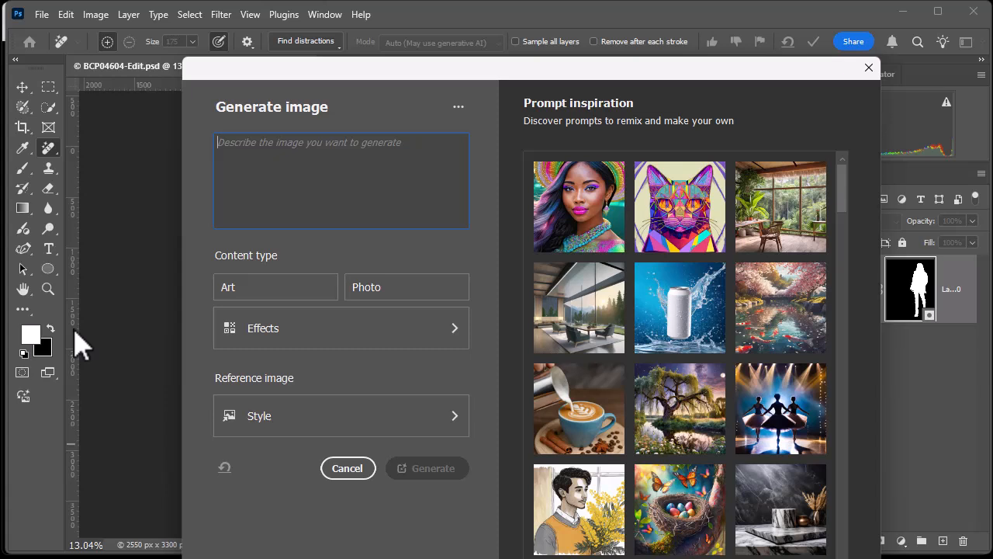
type("I")
key("BackSpace")
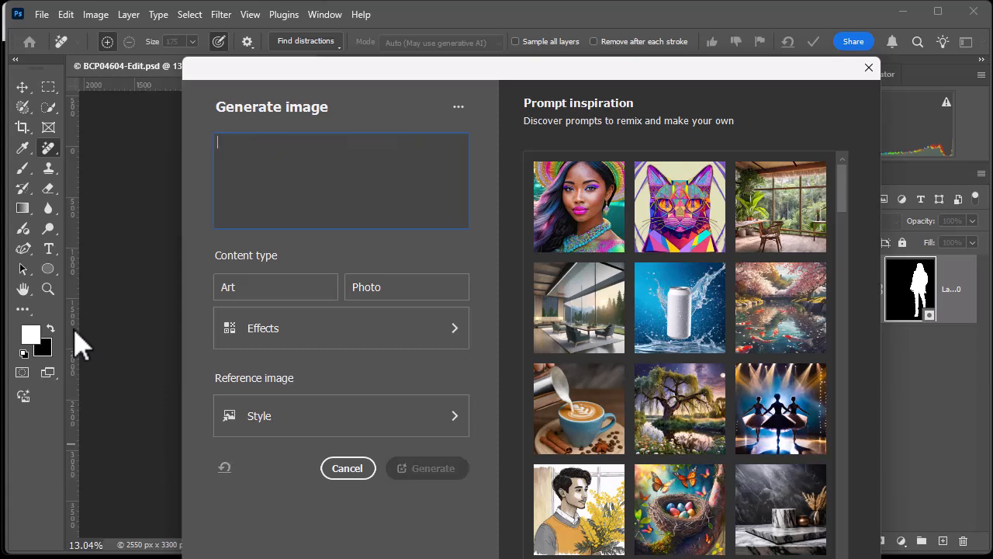
type("a gr")
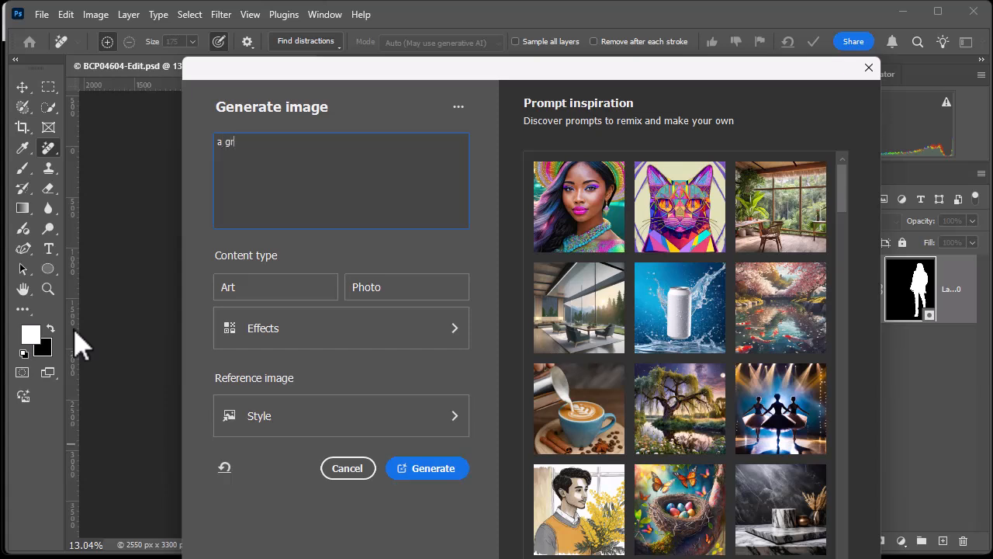
type("ass field with a castle on a ")
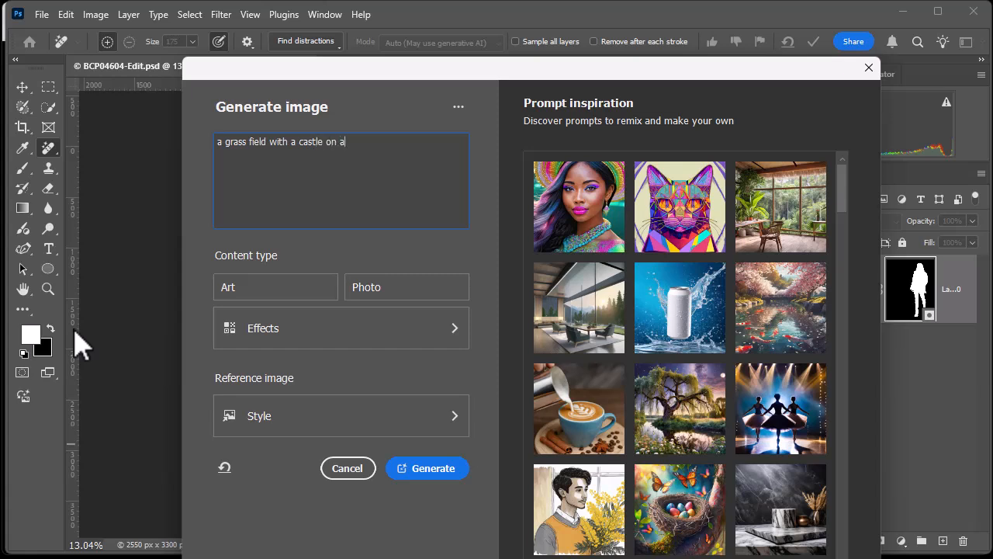
type("hill (")
type("n the distance")
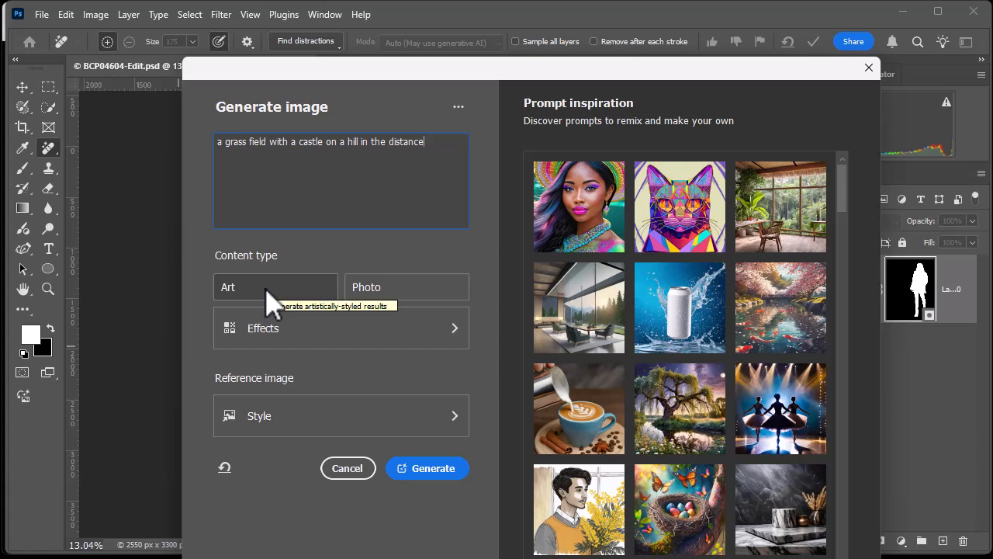
left_click(409, 289)
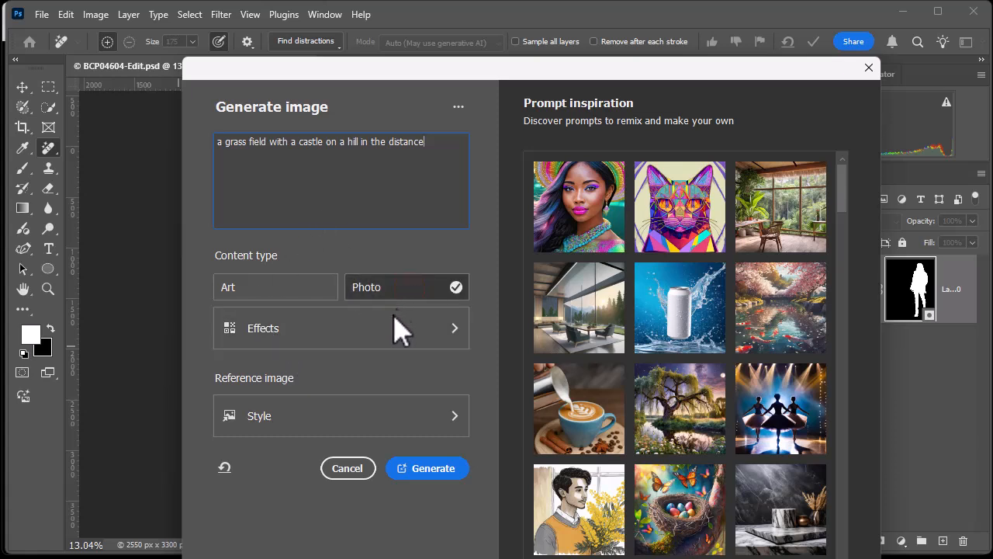
- Look through the style effects, set IMG_0148.jpg as the style reference image, and generate the image
left_click(456, 326)
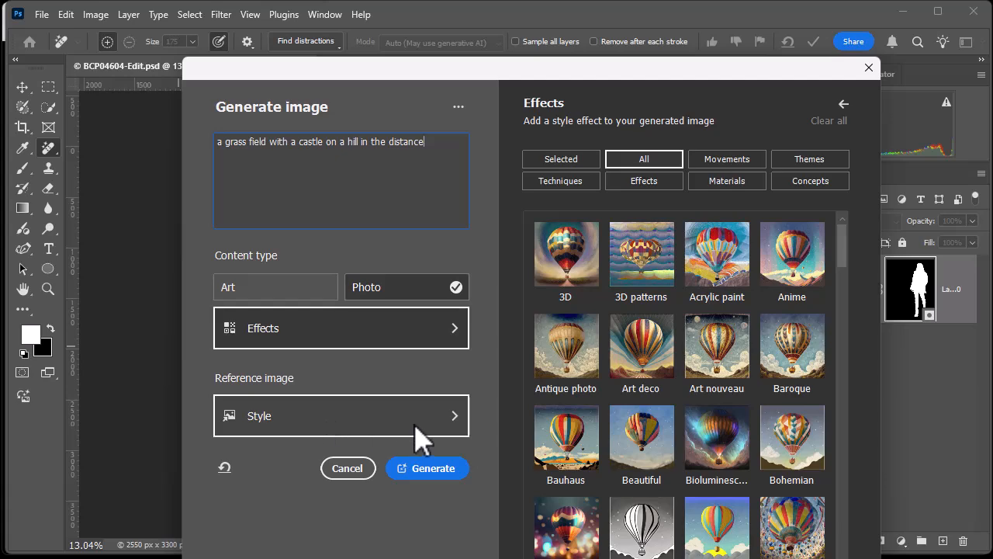
left_click(457, 420)
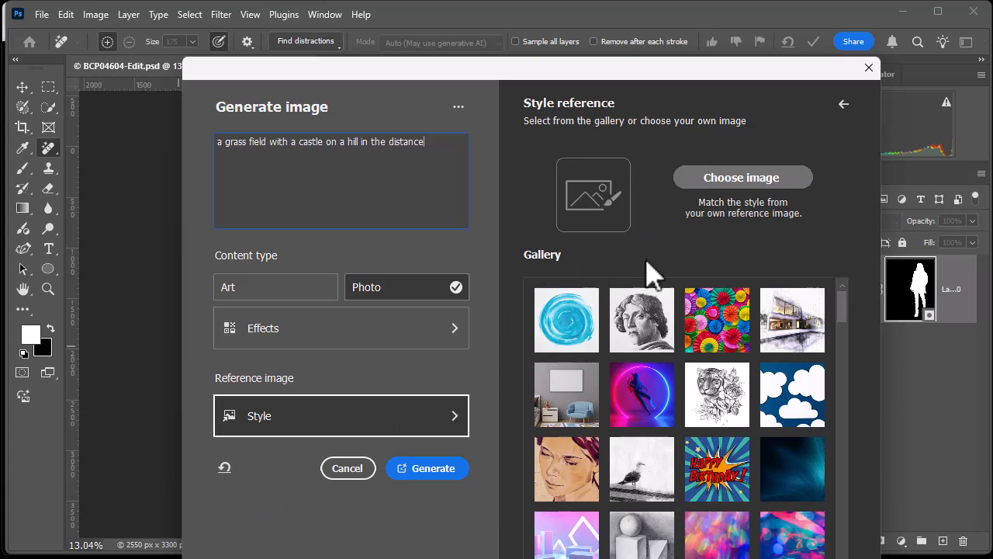
left_click(743, 178)
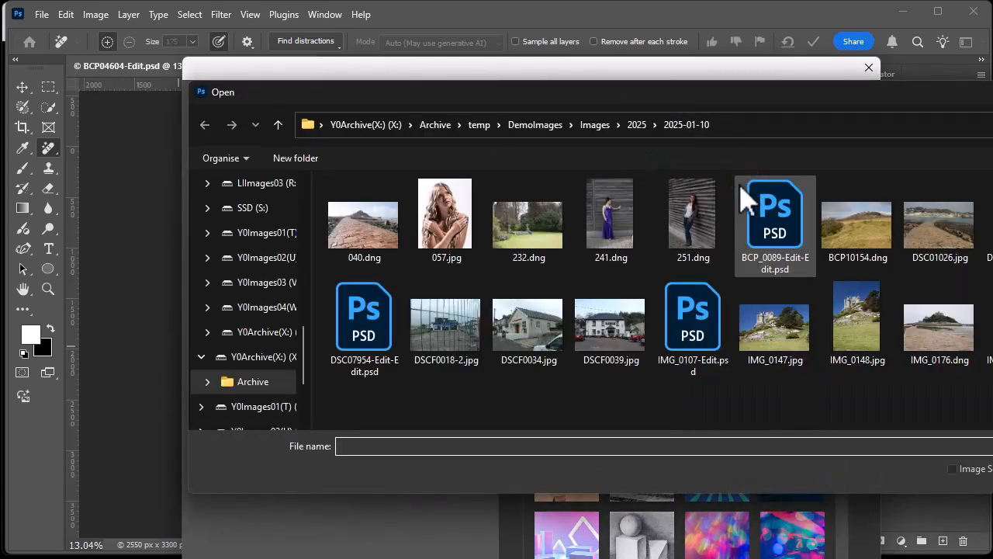
left_click(860, 325)
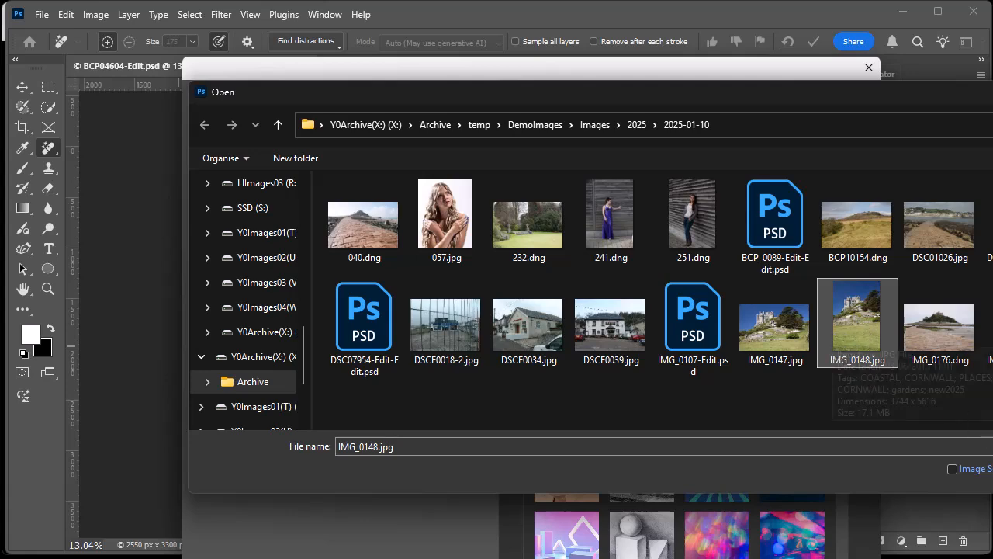
left_click(992, 470)
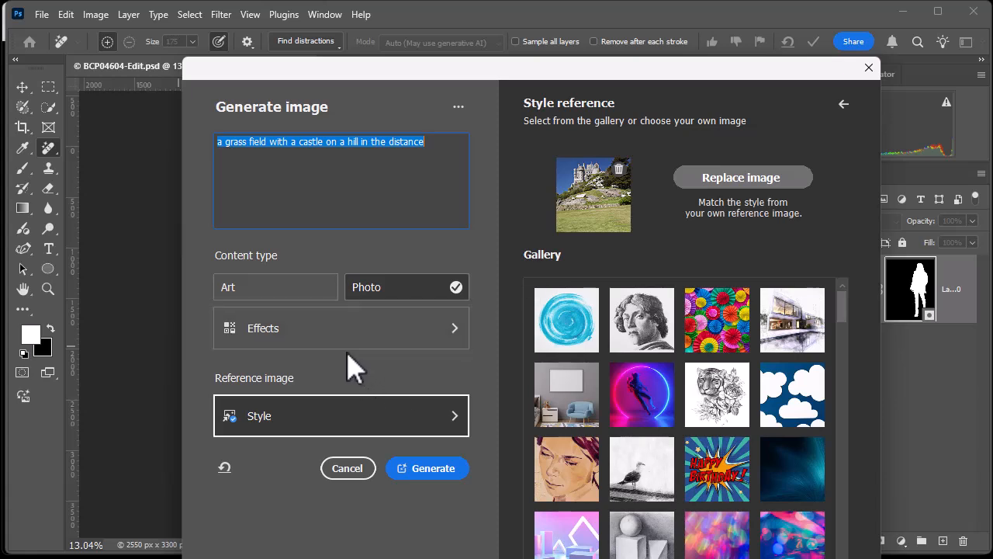
left_click(440, 468)
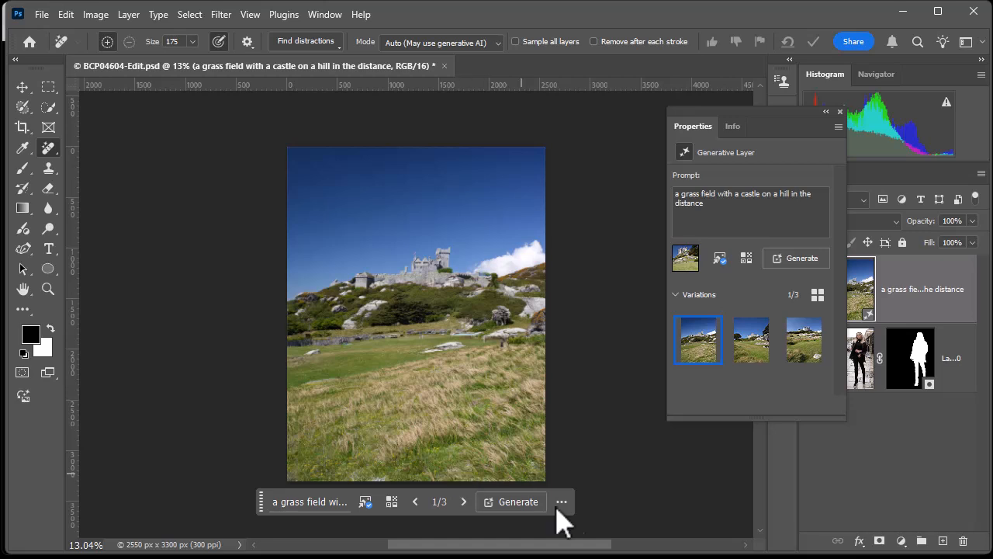
- Compare the three grass field variations, choose the third, and generate similar results from it
left_click(749, 339)
left_click(804, 341)
left_click(745, 349)
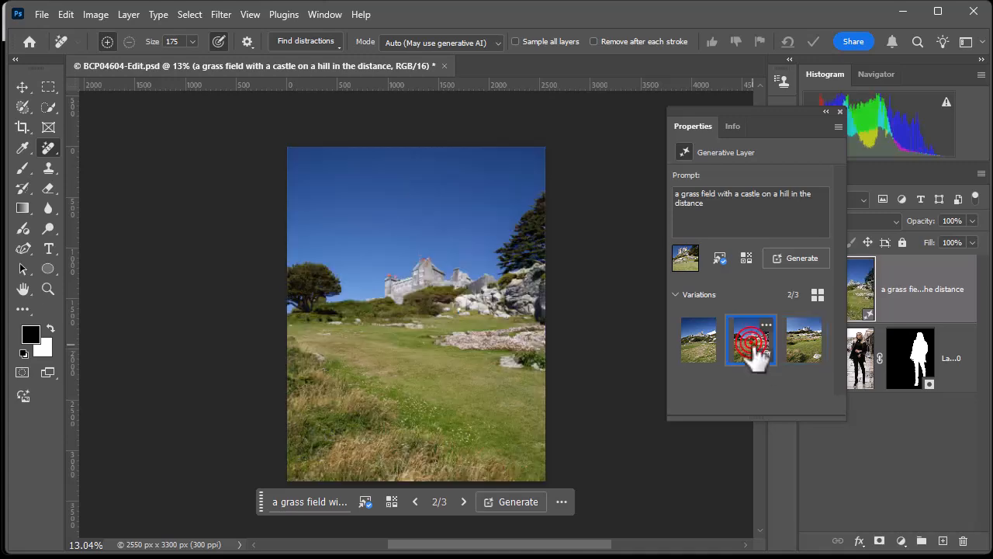
left_click(708, 348)
left_click(751, 348)
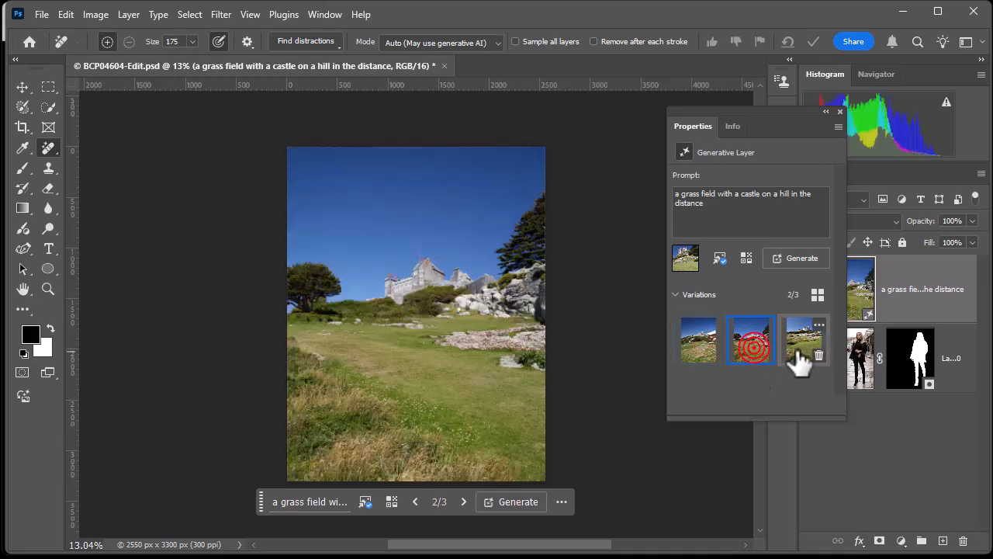
left_click(803, 343)
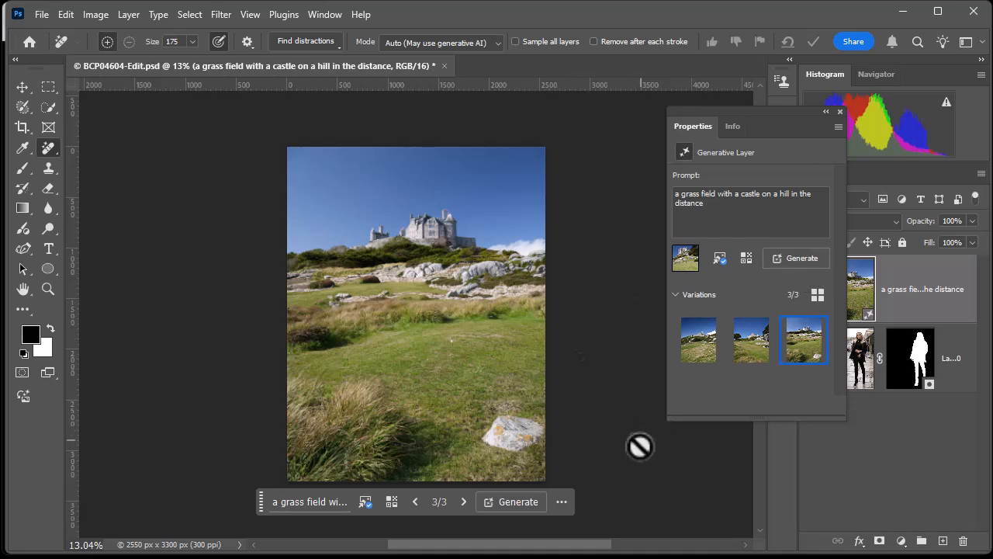
left_click(563, 502)
left_click(604, 523)
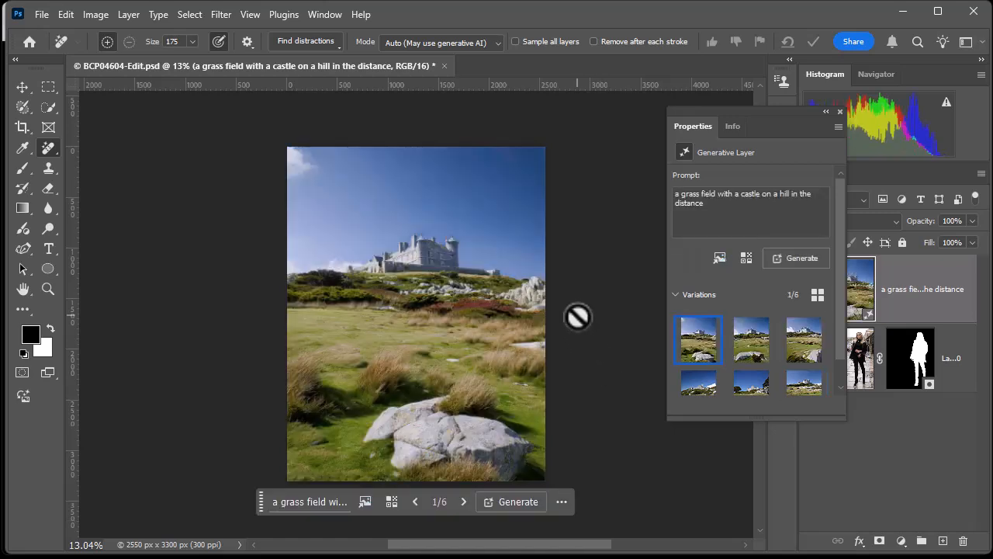
- Compare the castle field variations, keep the sixth, and move the grass field layer below the woman's layer
left_click(751, 339)
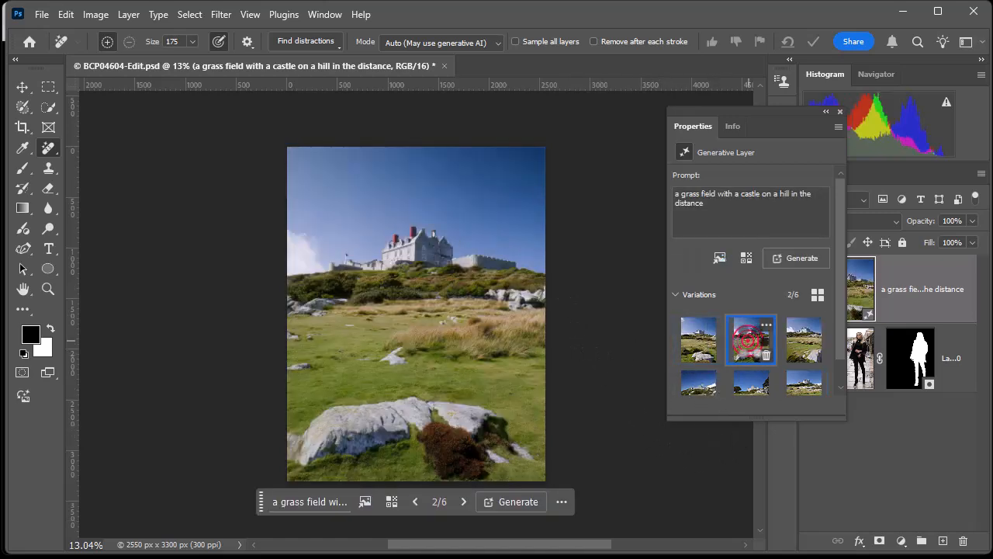
left_click(812, 342)
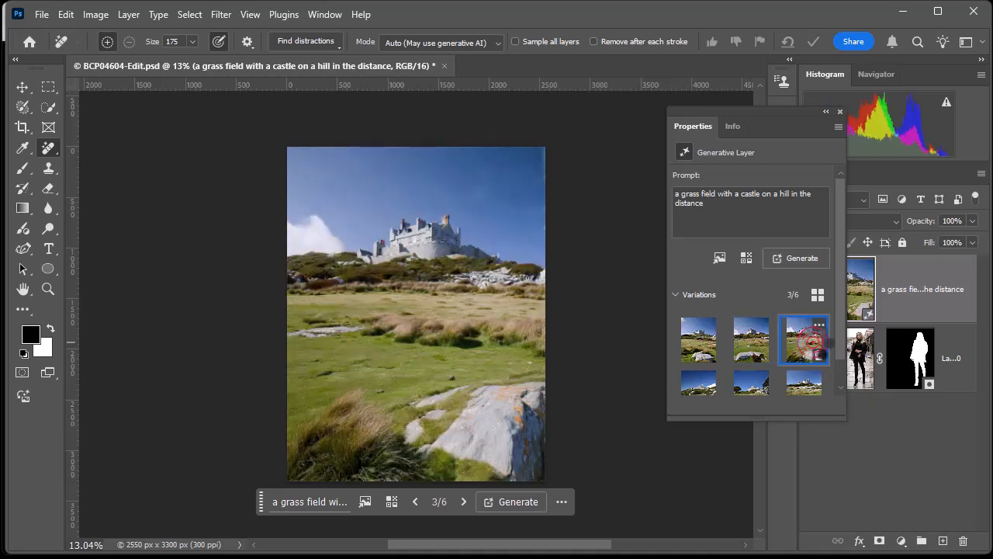
left_click(696, 382)
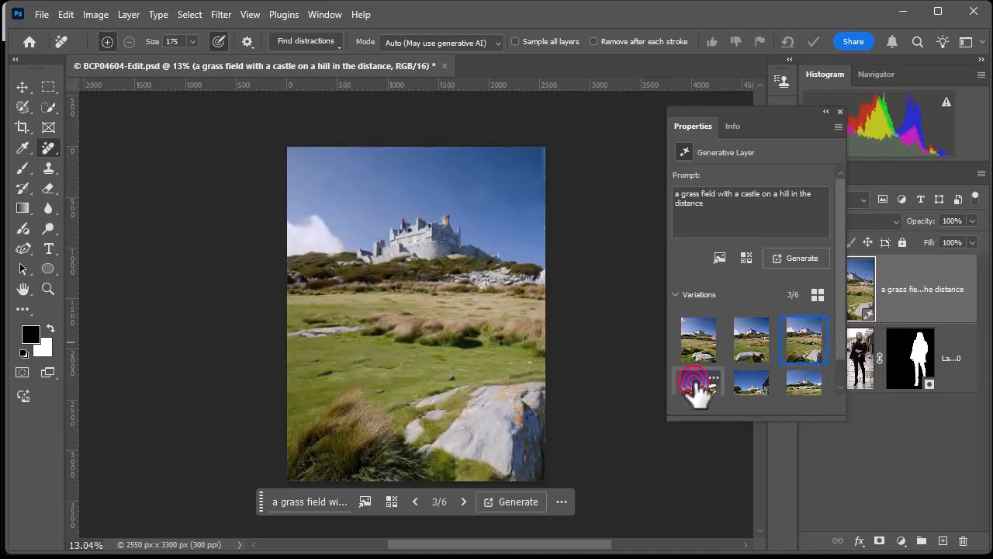
left_click(741, 380)
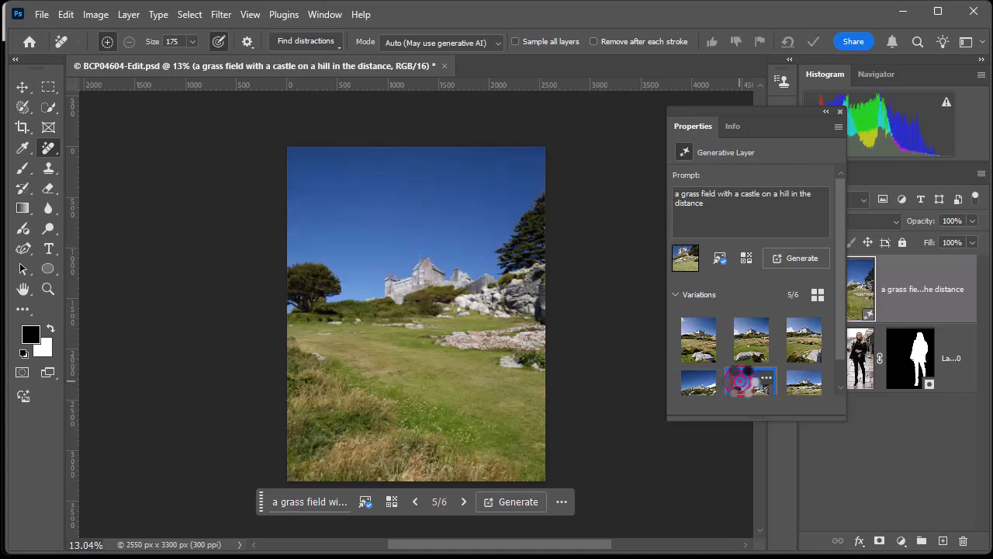
left_click(798, 382)
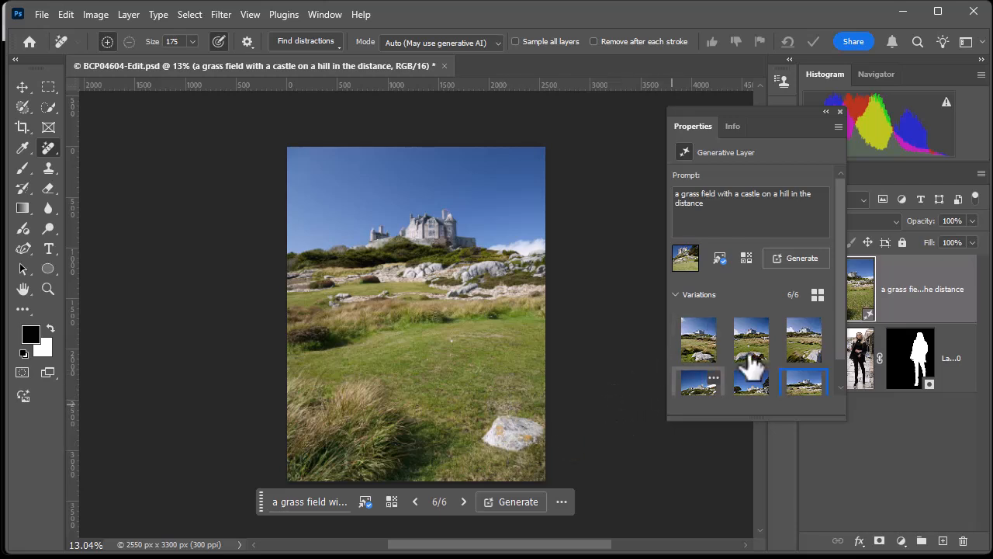
left_click(840, 112)
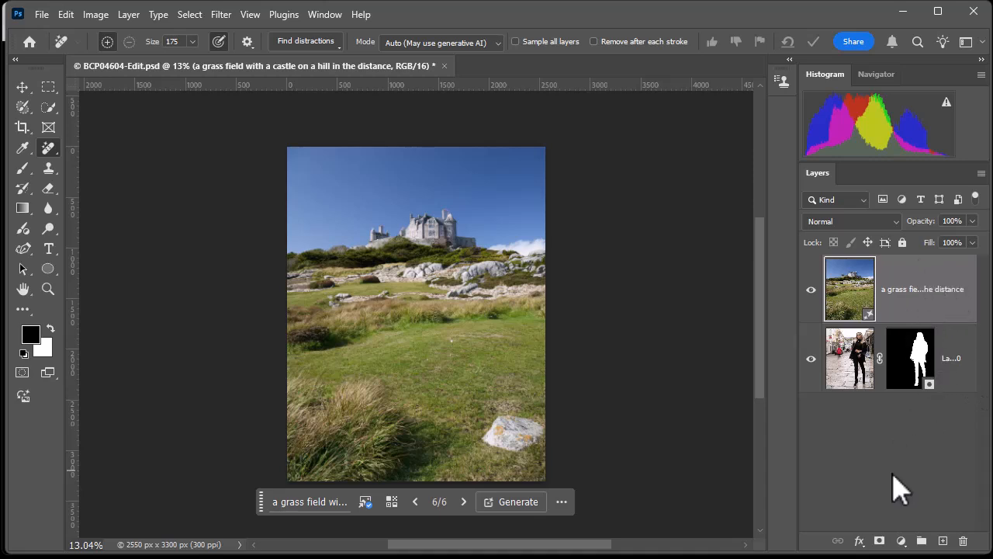
left_click_drag(916, 272, 884, 394)
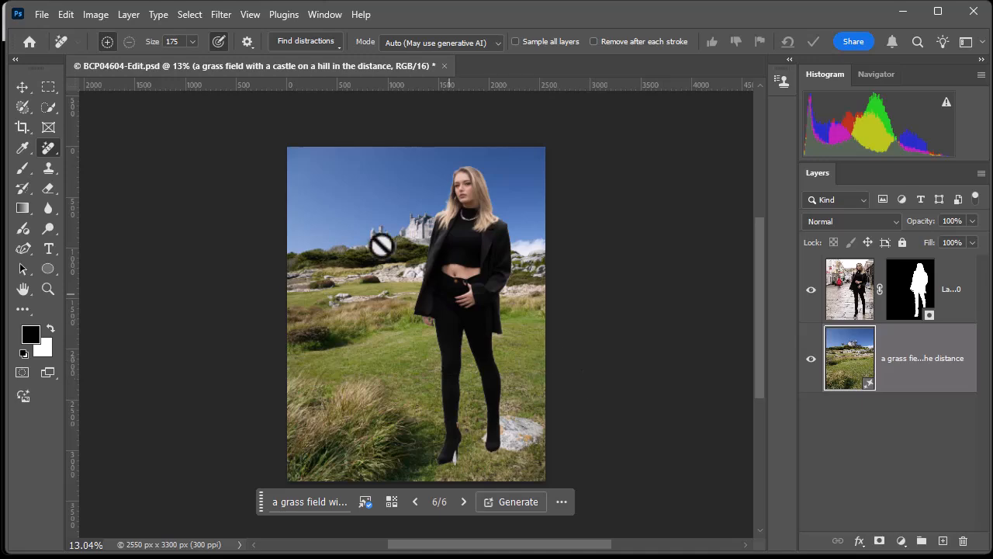
left_click(66, 15)
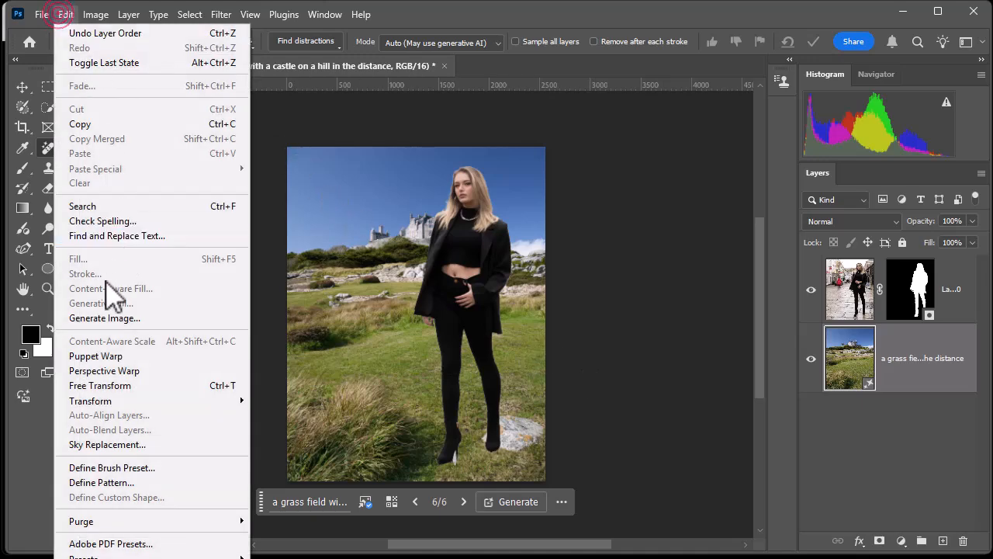
left_click(85, 403)
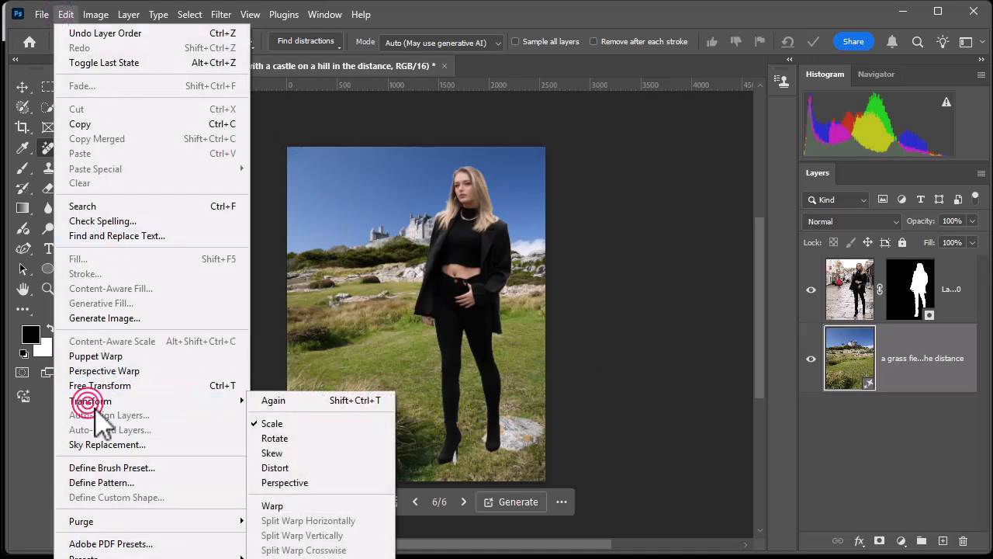
mouse_move(233, 405)
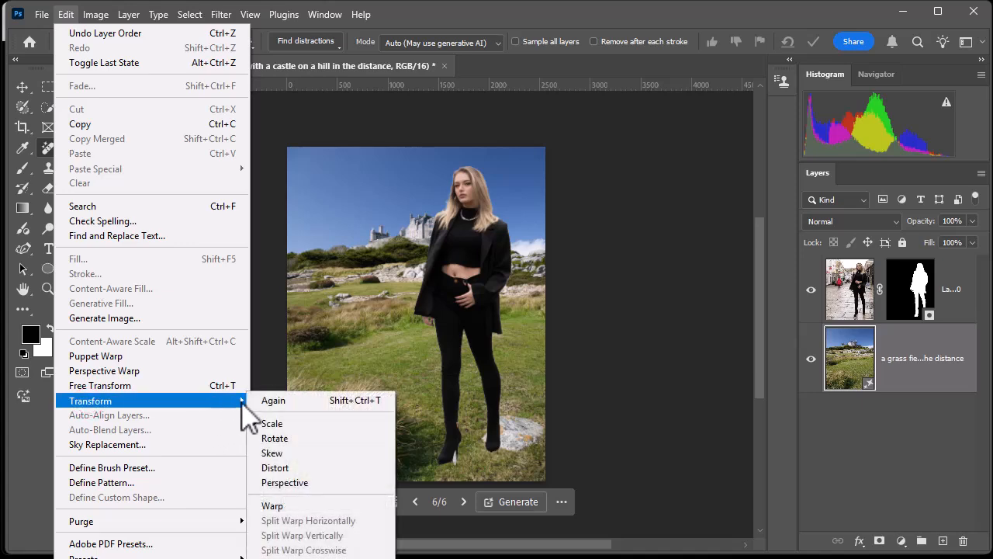
left_click(285, 420)
mouse_move(287, 145)
left_mouse_down()
mouse_move(314, 177)
mouse_move(285, 146)
left_mouse_up()
- Scale the woman's layer down to about 78% and position her on the grass in front of the castle
left_click(963, 299)
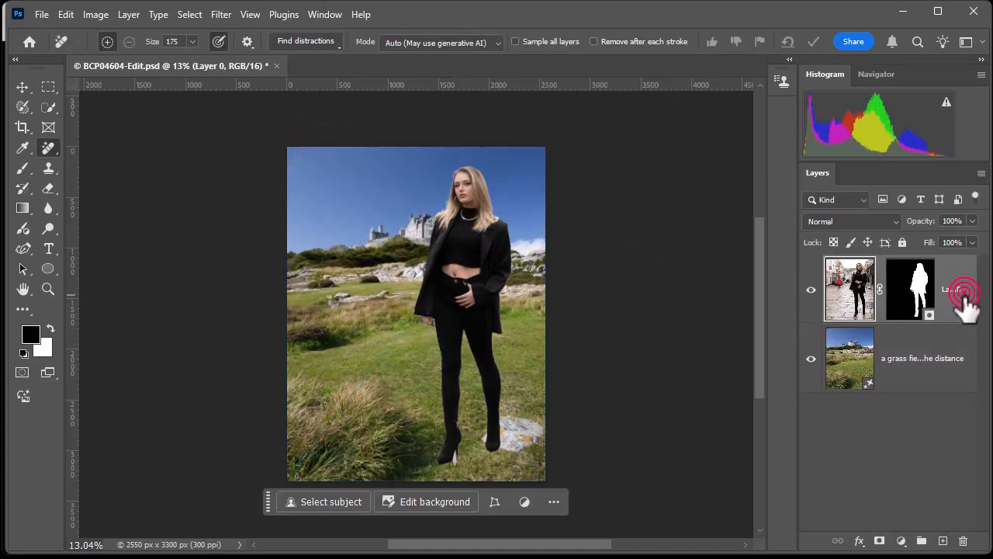
left_click(66, 14)
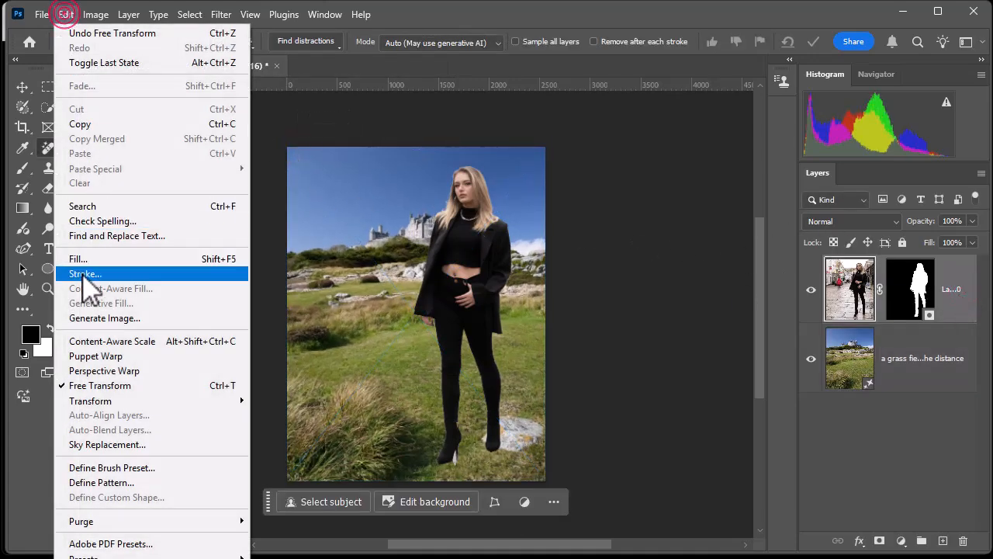
mouse_move(113, 403)
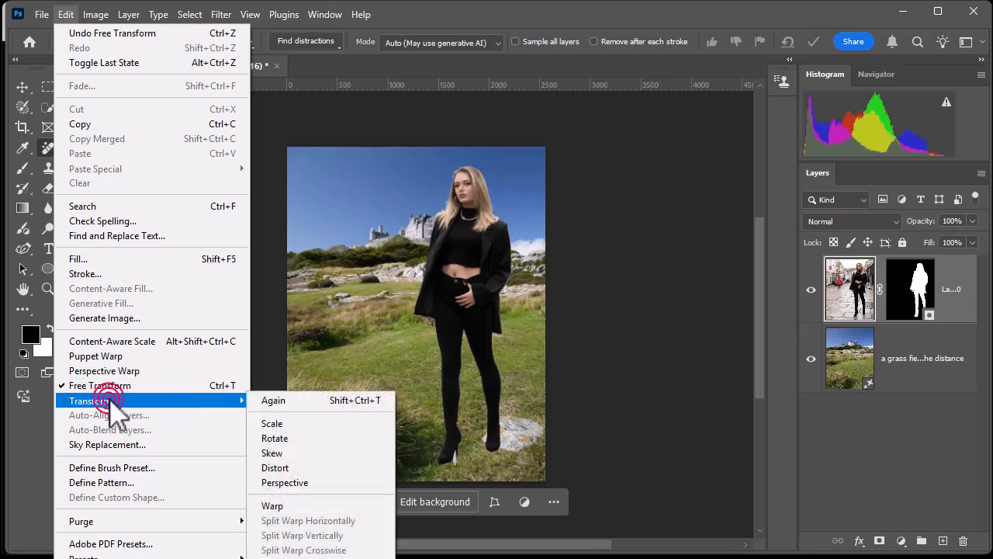
left_click(298, 426)
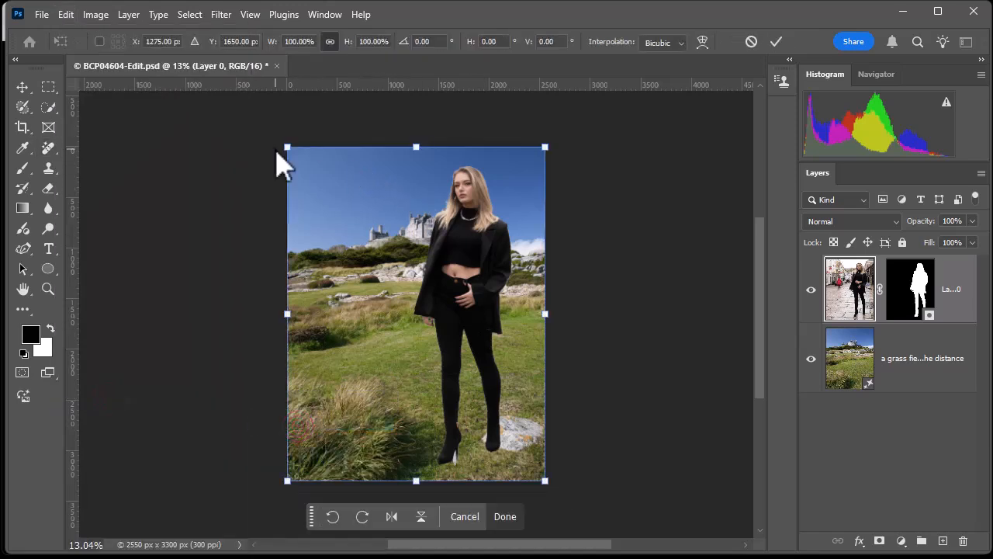
left_click_drag(282, 144, 340, 220)
left_click_drag(497, 344, 485, 341)
mouse_move(478, 295)
left_mouse_down()
mouse_move(461, 299)
mouse_move(468, 307)
left_mouse_up()
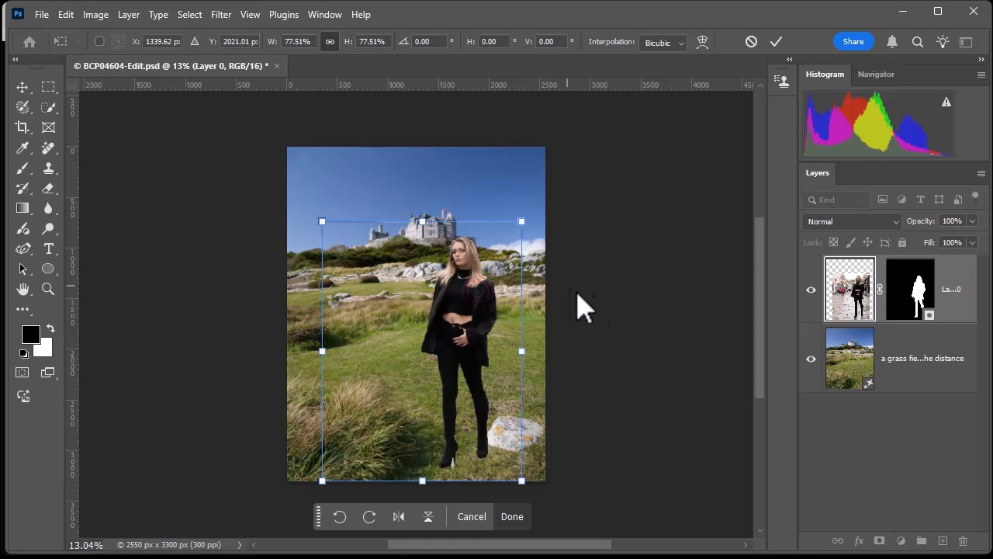
left_click_drag(518, 220, 524, 219)
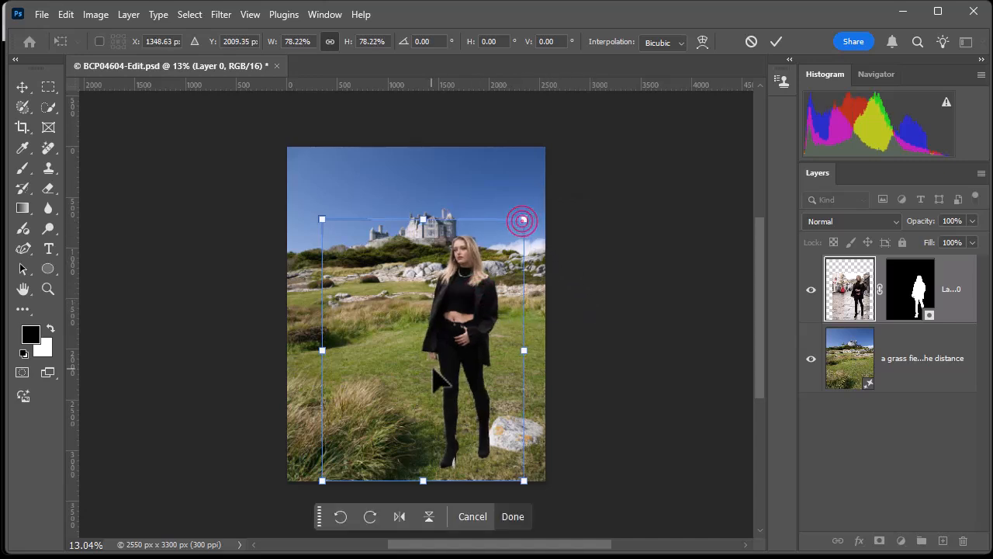
left_click(776, 41)
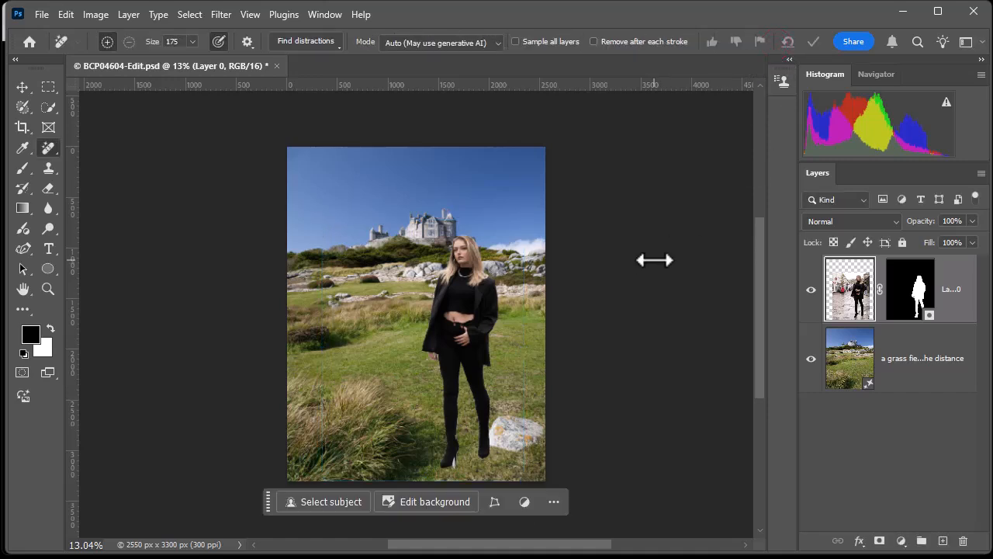
- Enable the Harmonization neural filter on the woman's layer with the grass field layer as the reference image
left_click(224, 19)
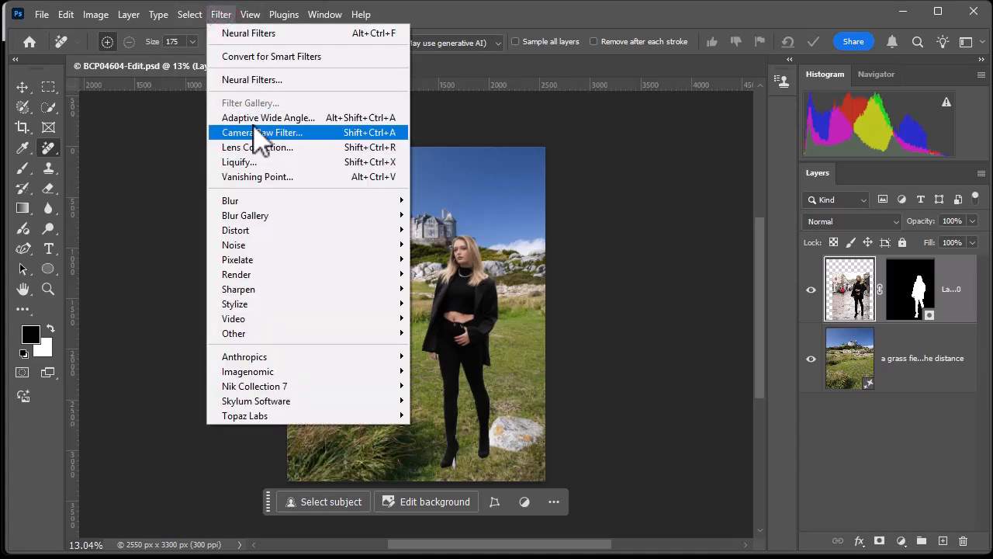
left_click(252, 79)
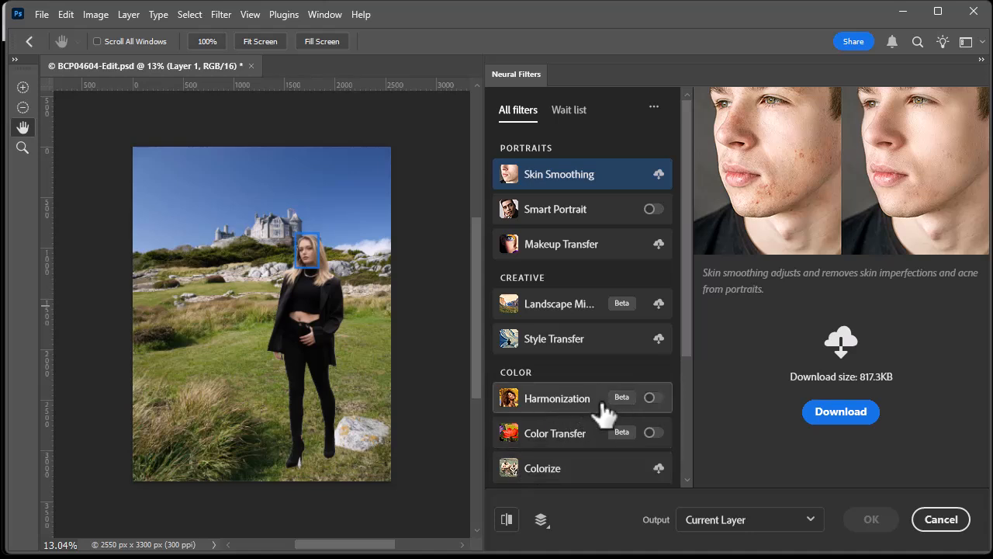
left_click(651, 398)
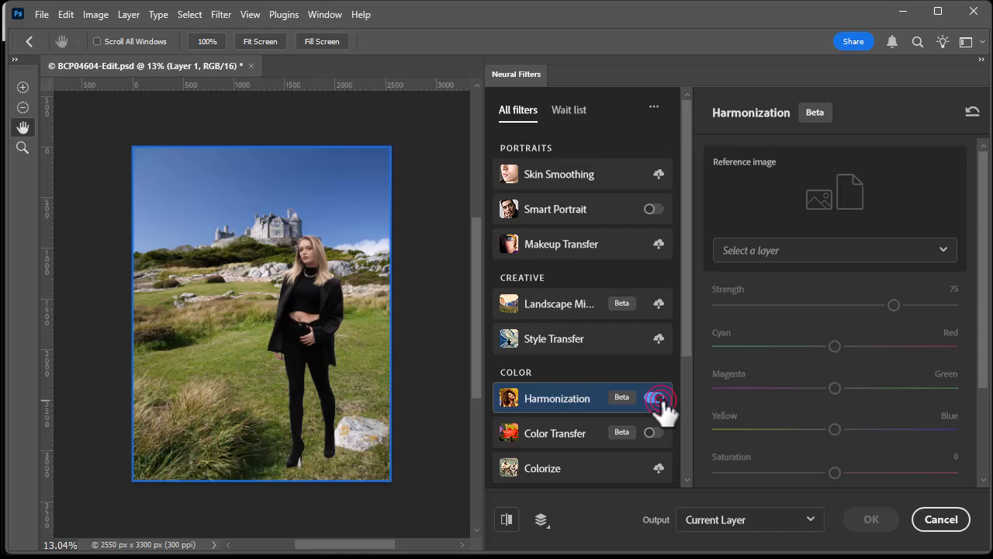
left_click(943, 248)
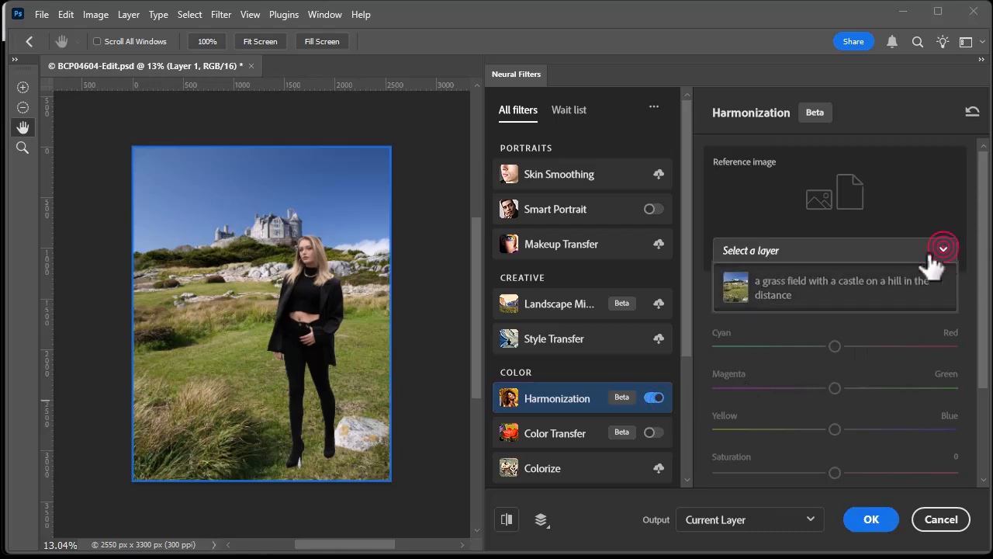
left_click(811, 289)
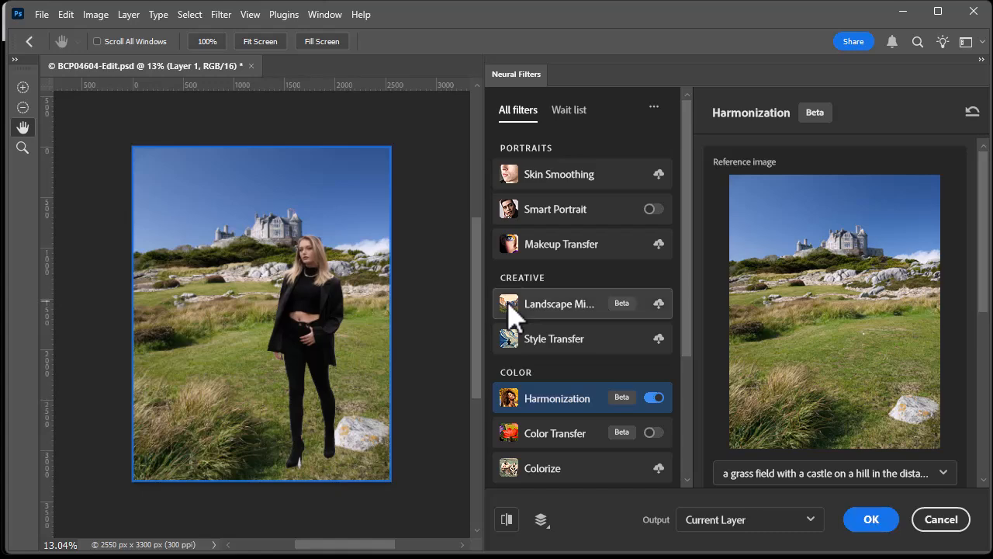
- Compare the woman before and after the default harmonization
left_click_drag(981, 256, 986, 386)
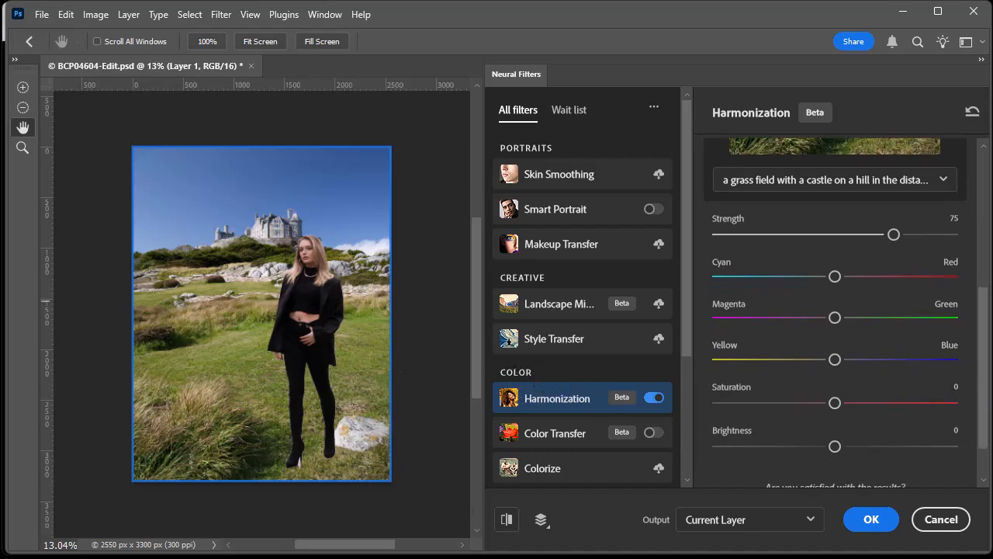
left_click(509, 522)
left_click(507, 520)
left_click(507, 520)
left_click(508, 520)
left_click(508, 520)
left_click(508, 520)
- Try a Harmonization strength of 100 and compare the woman before and after it
left_click_drag(893, 235, 958, 242)
left_click(508, 520)
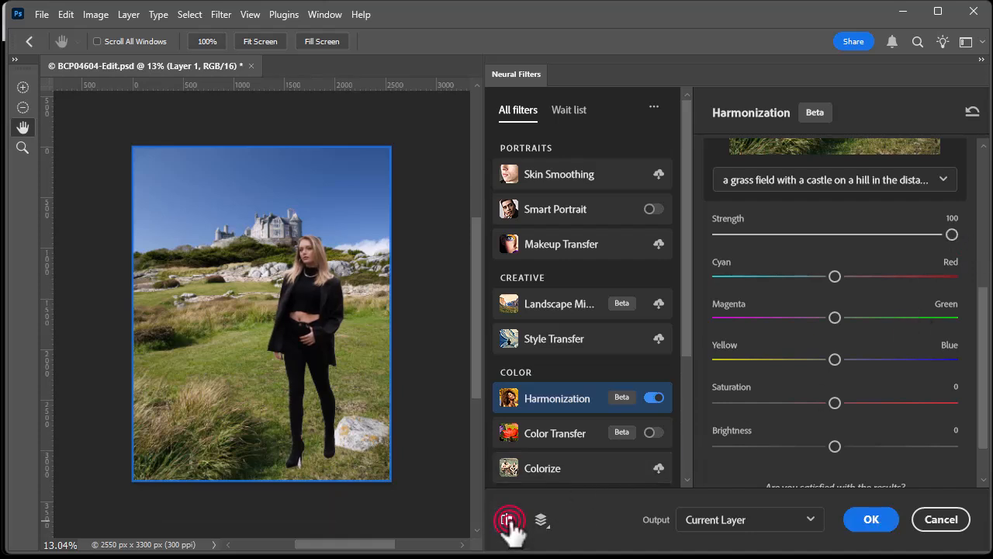
left_click(509, 522)
left_click(509, 522)
left_click(509, 522)
- Set the Harmonization strength to 59, apply it to the current layer, and clear the selection around the woman
left_click_drag(953, 234, 856, 234)
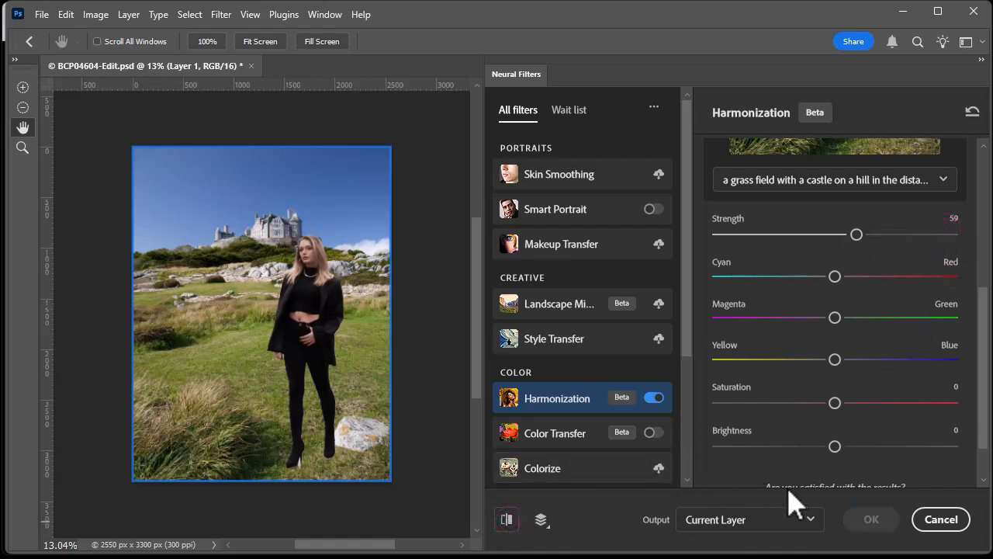
left_click(873, 519)
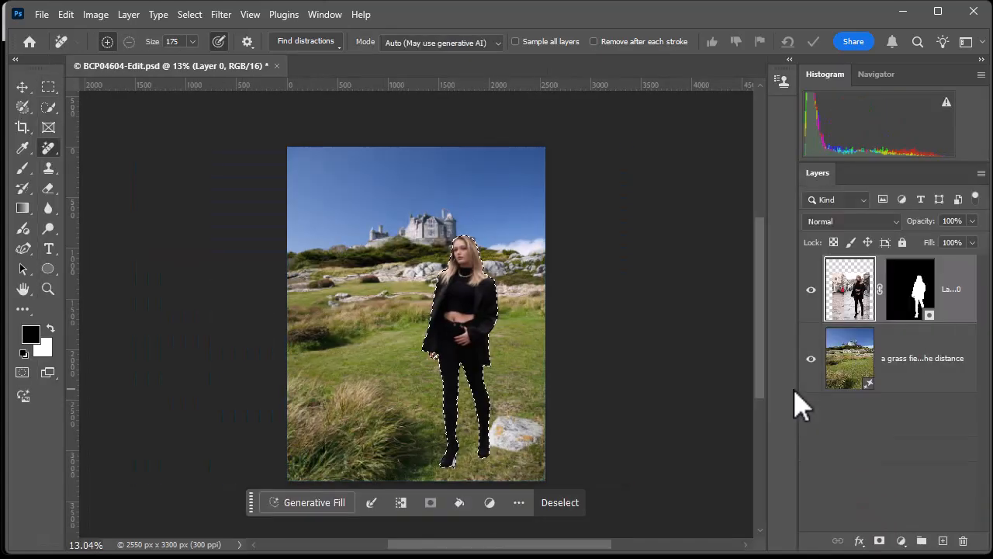
key("ctrl+d")
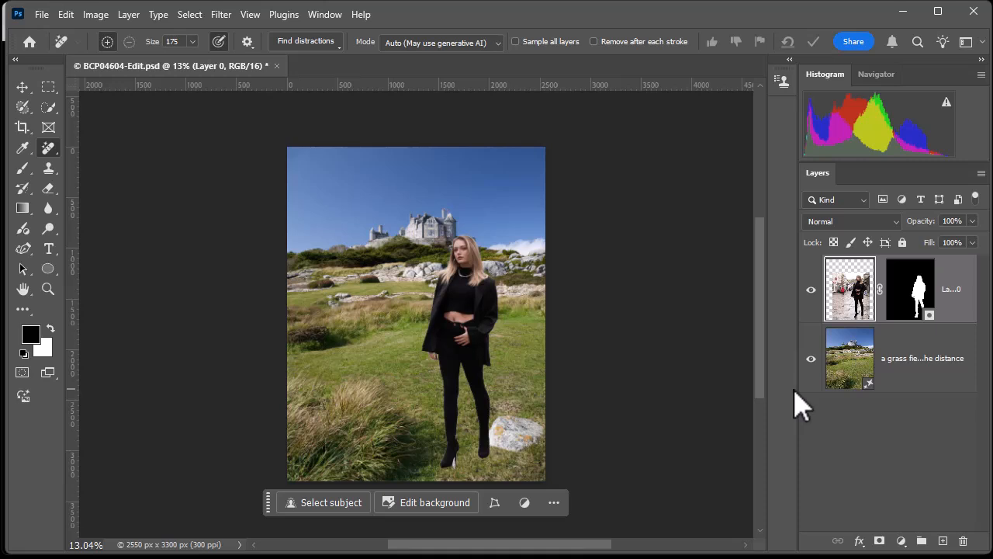
- Examine the composite up close from the castle down to the woman's feet, checking how well she blends into the field
key("ctrl+plus")
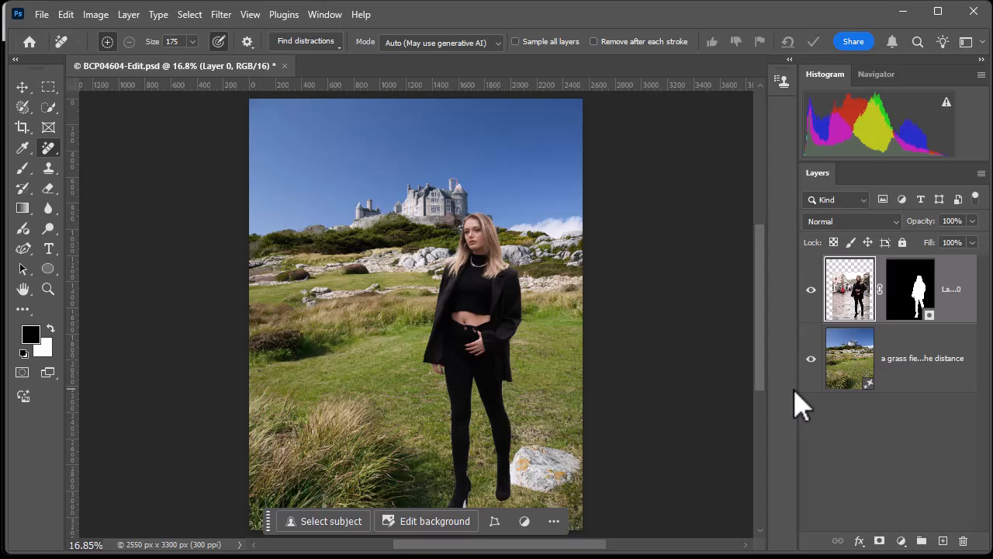
key("ctrl+plus")
key("ctrl+plus")
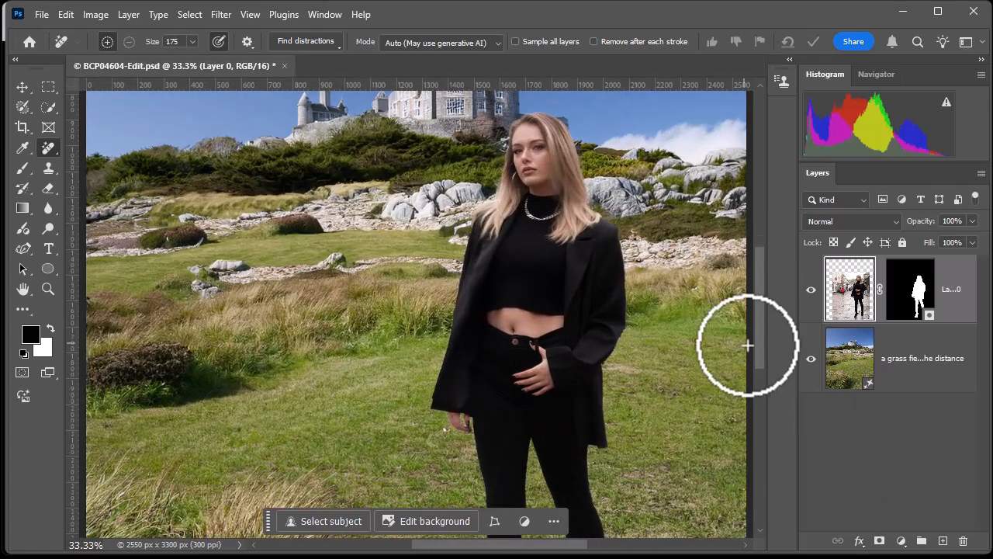
scroll(761, 355, "up", 3)
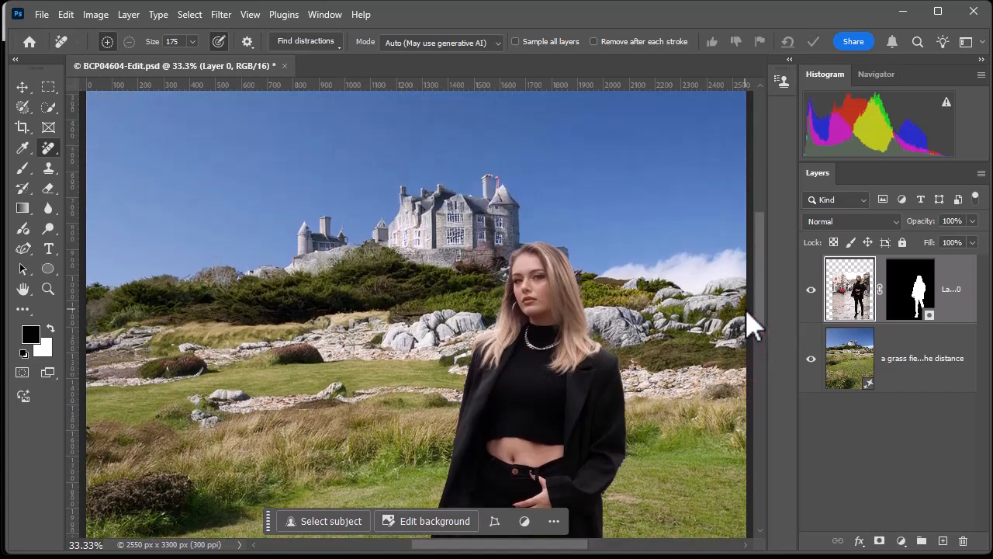
left_click_drag(749, 316, 785, 433)
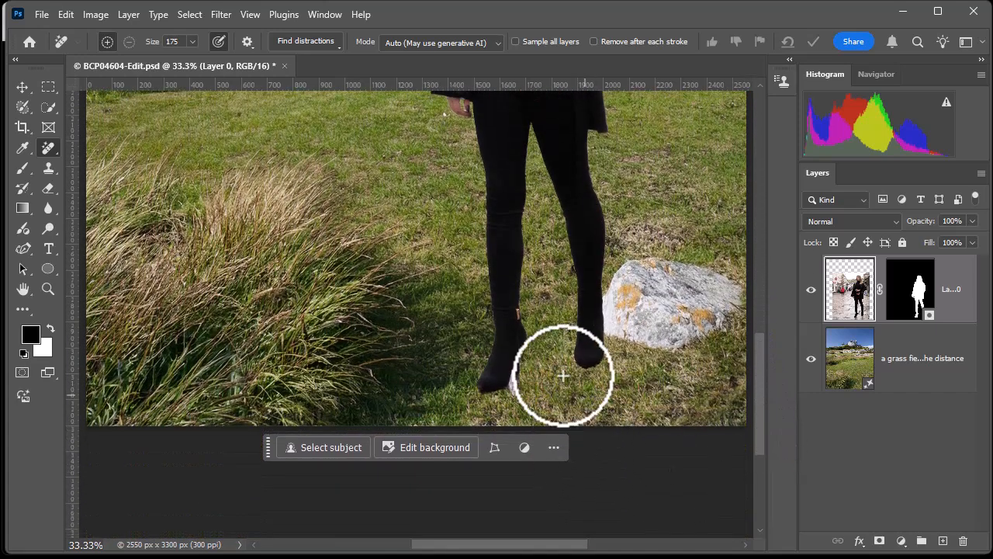
left_click_drag(767, 419, 801, 412)
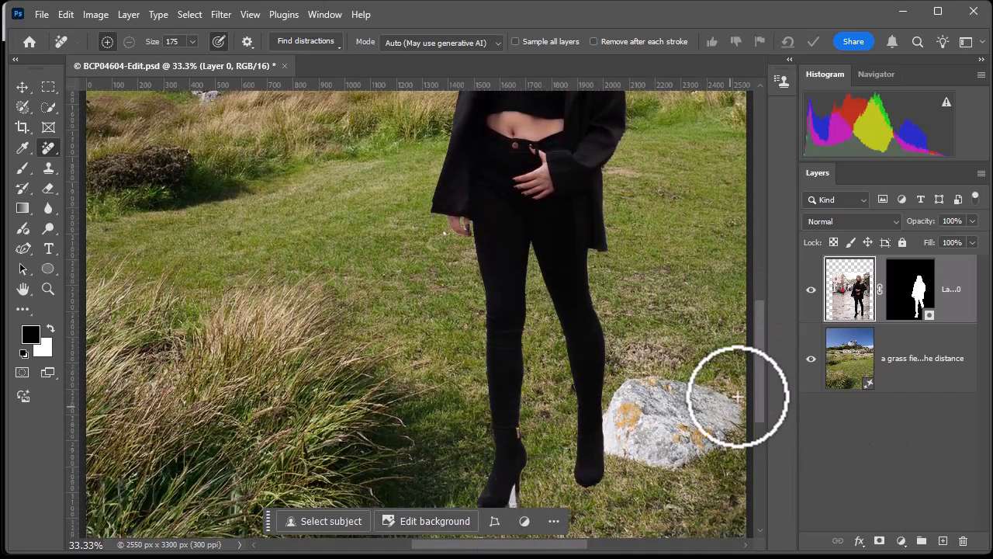
left_click_drag(763, 374, 784, 384)
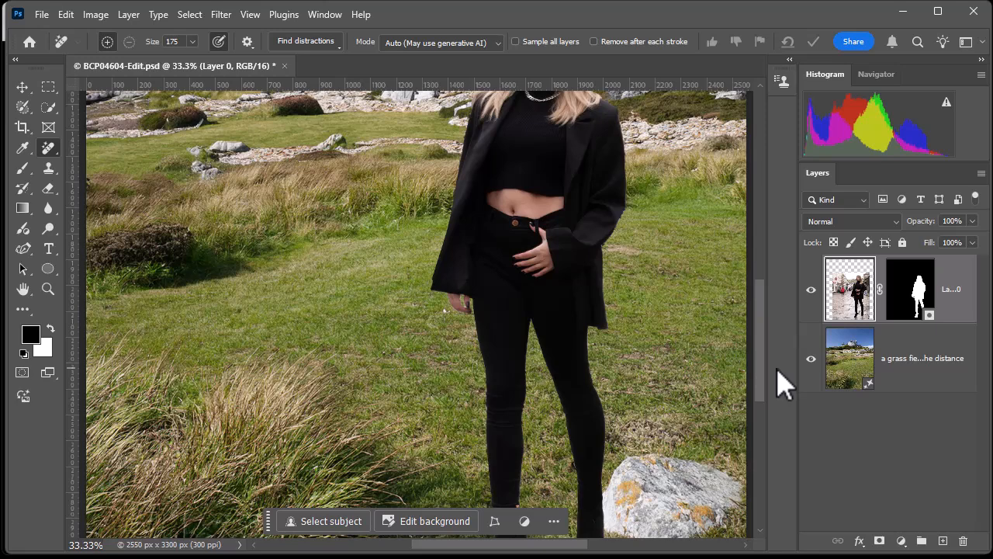
key("ctrl+0")
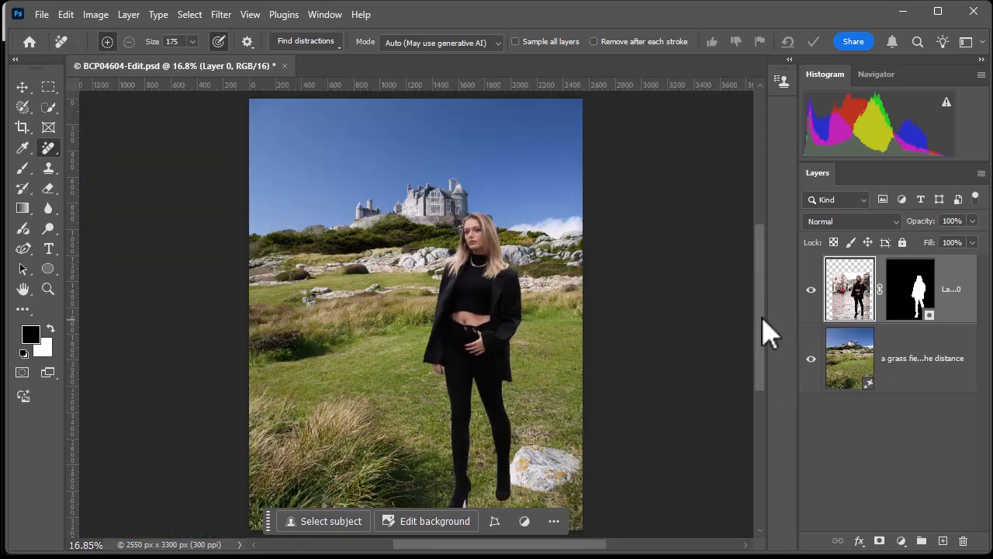
- Move the woman slightly up and to the left on the grass, away from the rock
left_click(22, 88)
left_click_drag(490, 314, 456, 340)
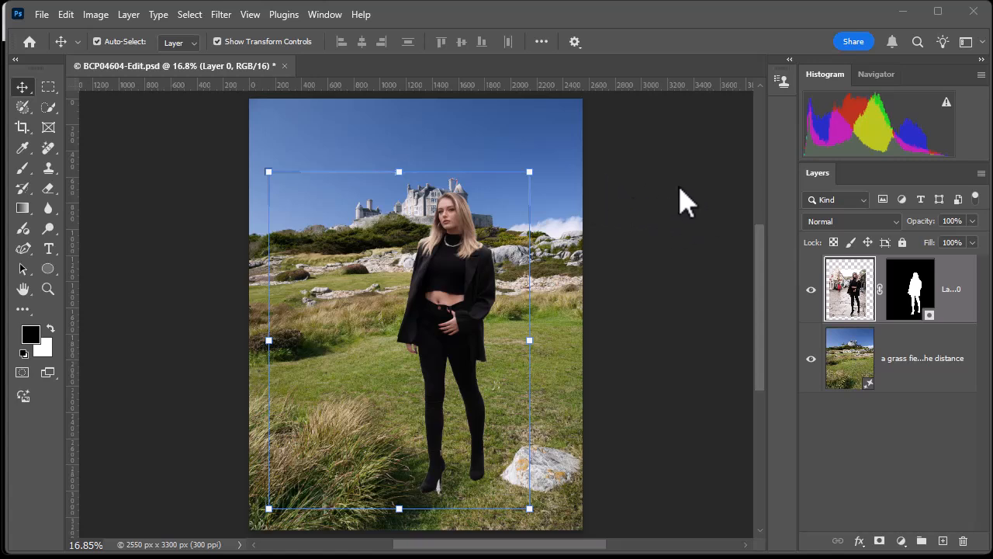
- Close BCP04604-Edit.psd without saving its changes and switch to Lightroom Classic
left_click(284, 66)
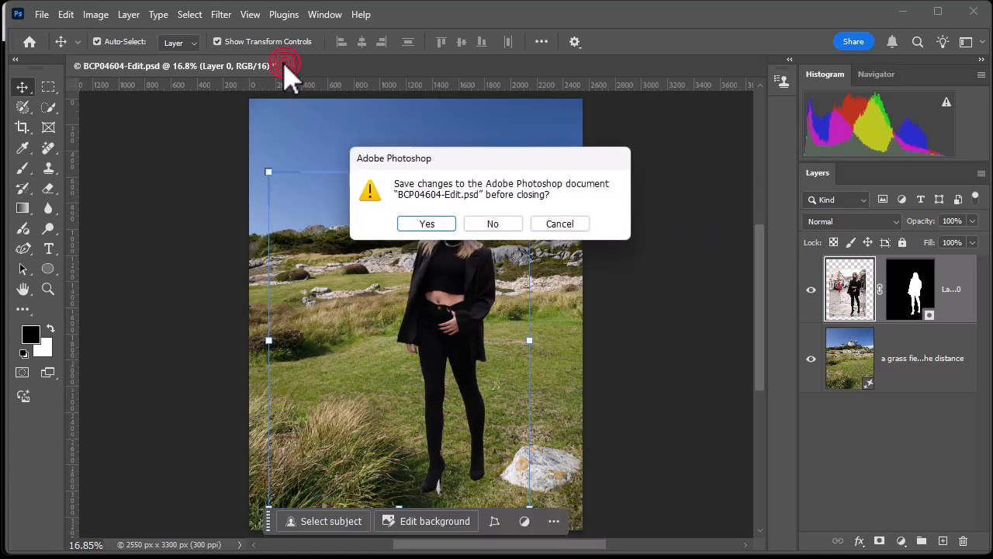
left_click(498, 223)
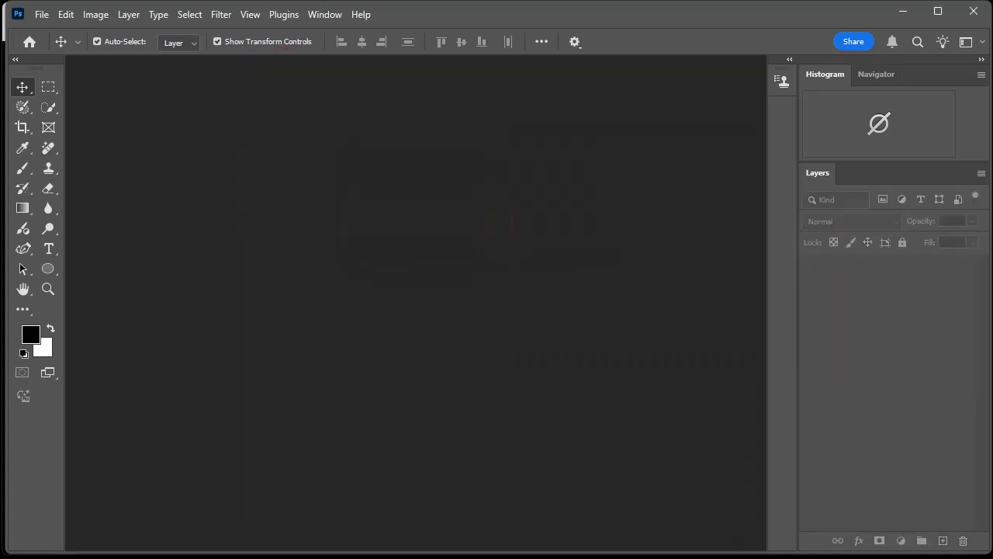
key("alt+Tab")
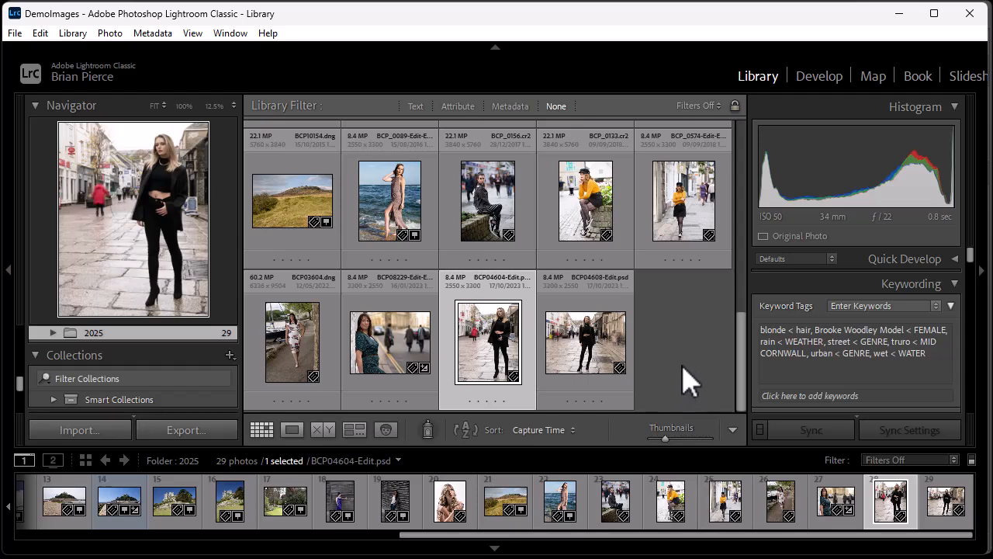
- Send the photo BCP03604.dng of the woman in the floral dress to Adobe Photoshop 2025 for editing
left_click(296, 342)
left_click(292, 329)
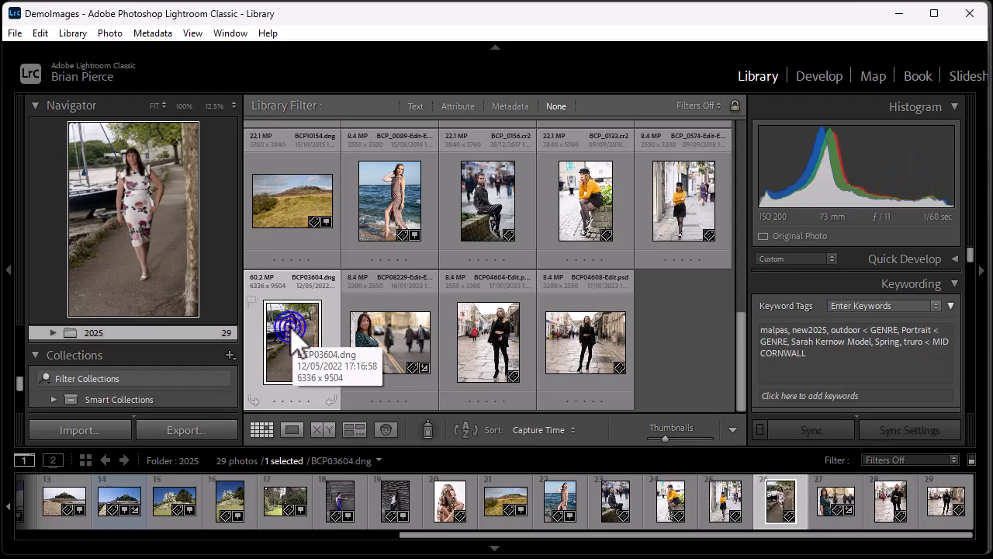
right_click(292, 329)
mouse_move(334, 402)
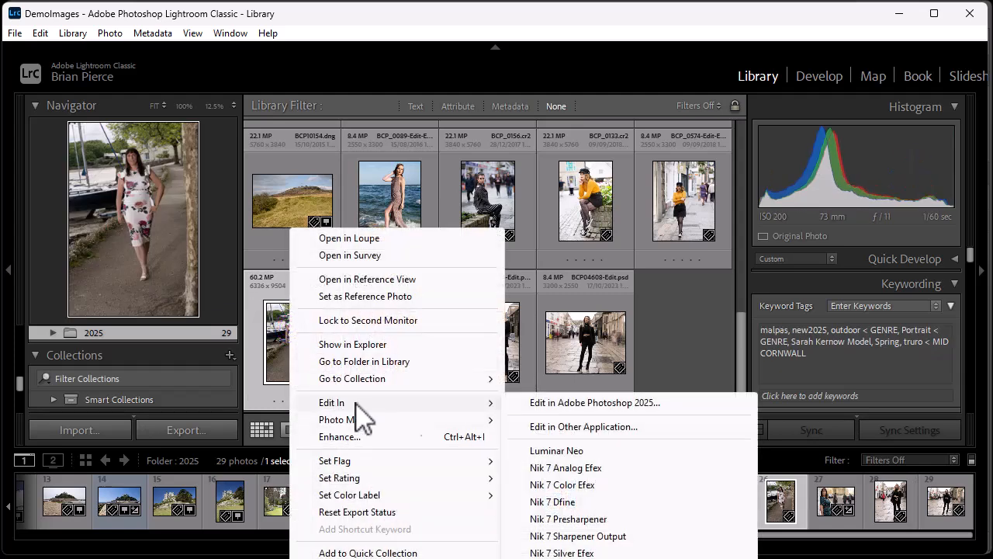
left_click(579, 401)
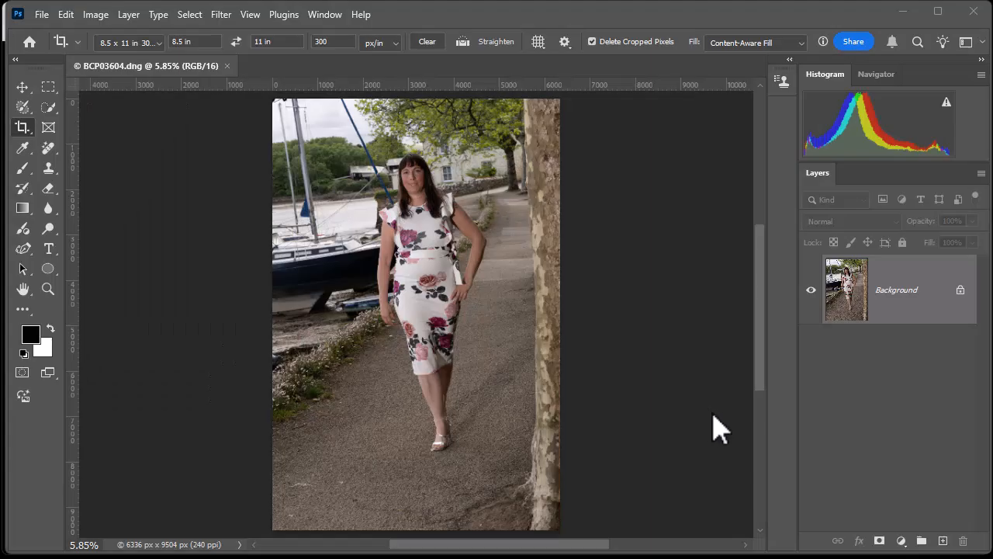
- Rotate the photo slightly clockwise, crop it around the woman to 8.5 x 11 in at 300 ppi, and hide the contextual task bar
left_click(851, 448)
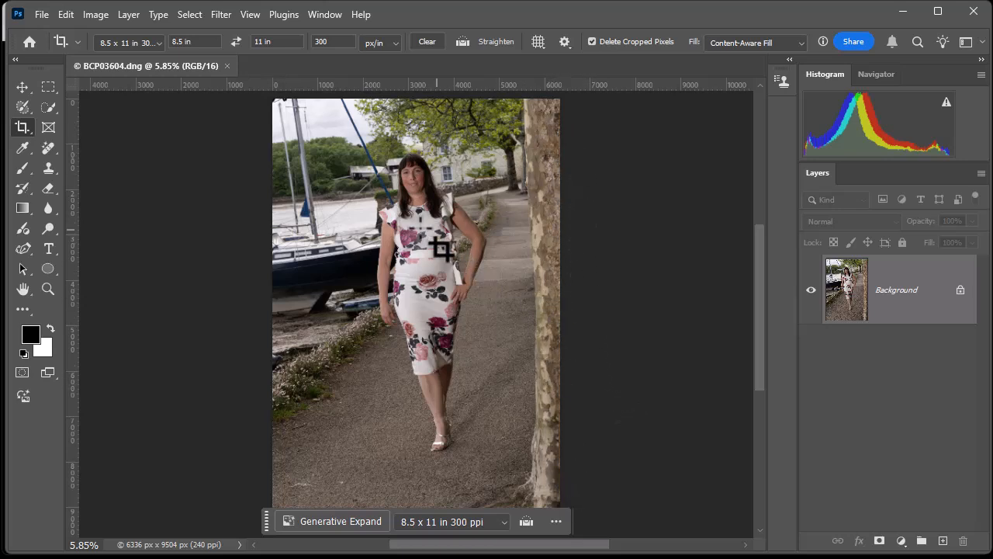
left_click(22, 127)
left_click_drag(578, 124, 607, 143)
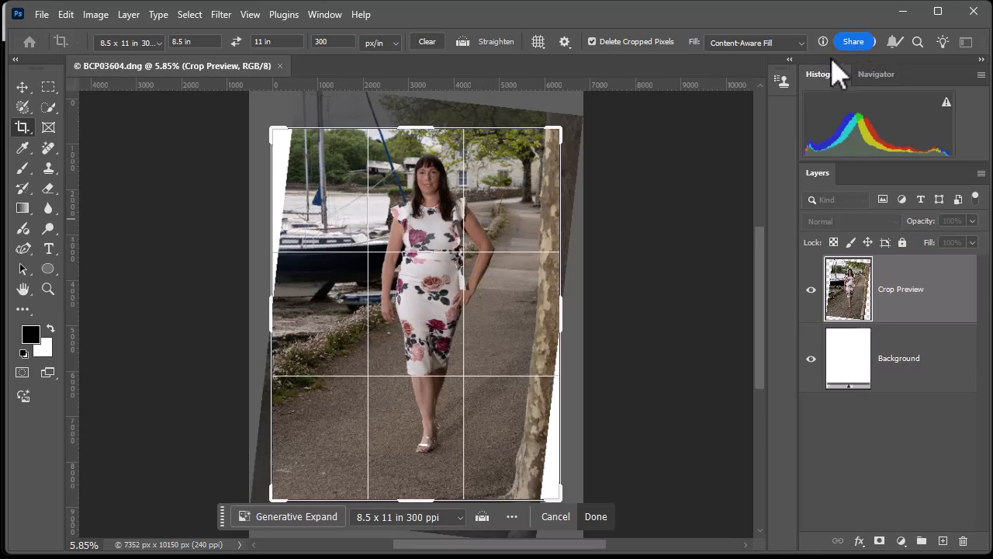
key("Return")
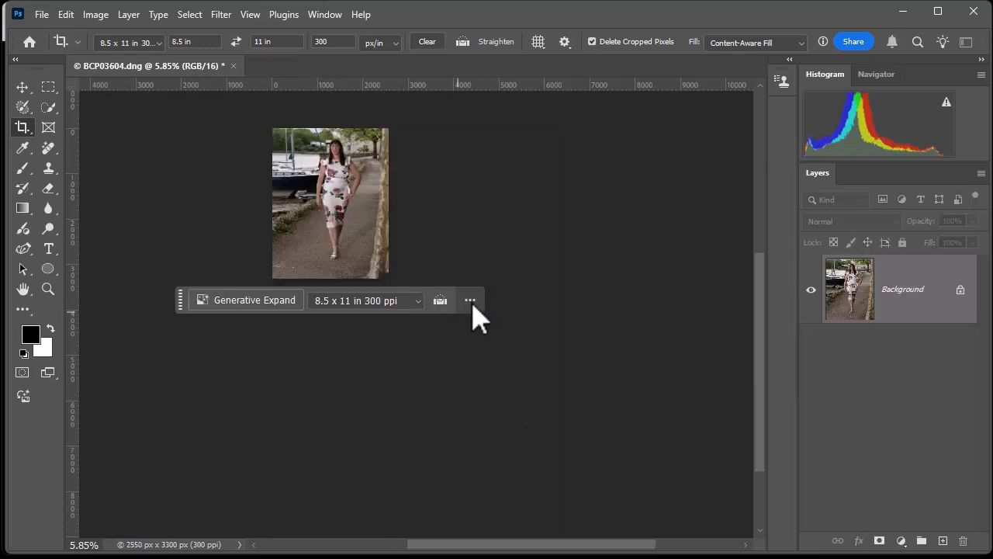
left_click(470, 301)
left_click(509, 323)
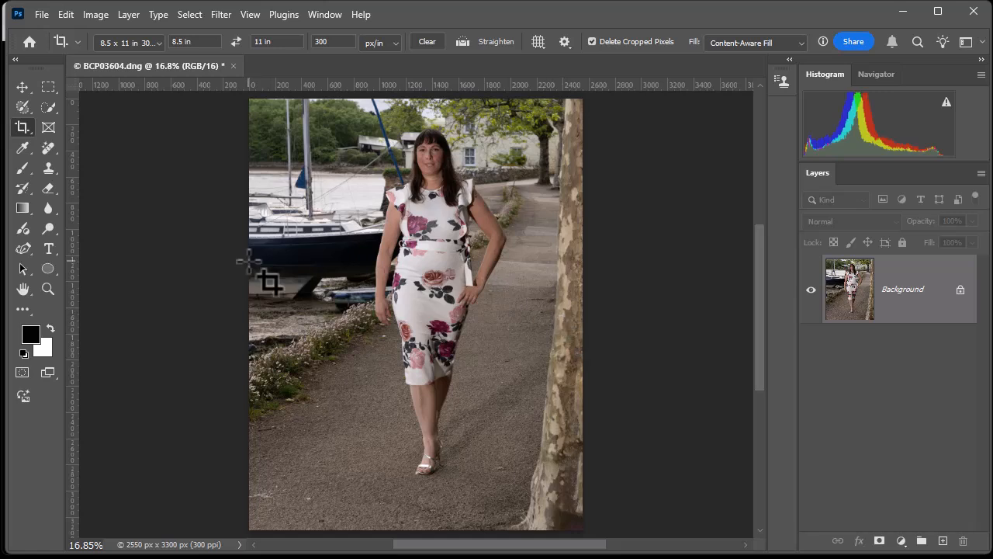
- Paint a selection over the woman's whole floral dress with the Selection Brush and show the contextual task bar again
left_click(23, 107)
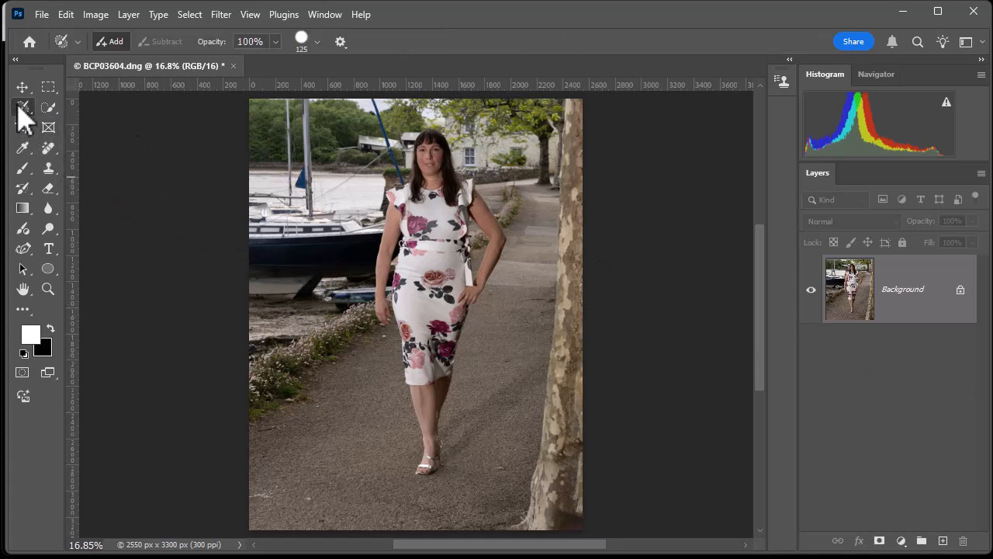
mouse_move(406, 194)
left_mouse_down()
mouse_move(417, 168)
mouse_move(395, 187)
mouse_move(394, 296)
mouse_move(409, 385)
mouse_move(442, 372)
mouse_move(456, 335)
mouse_move(475, 184)
mouse_move(411, 178)
left_mouse_up()
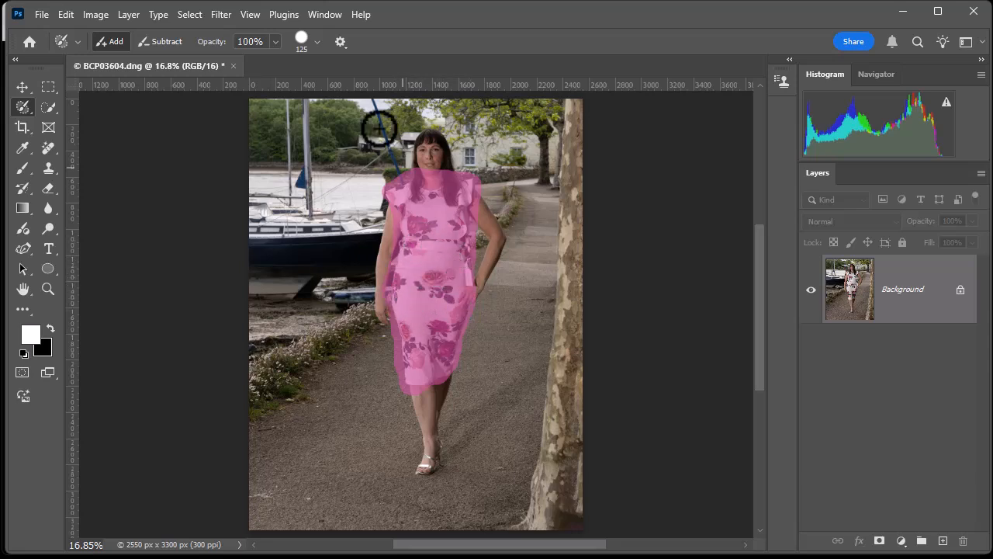
left_click(324, 19)
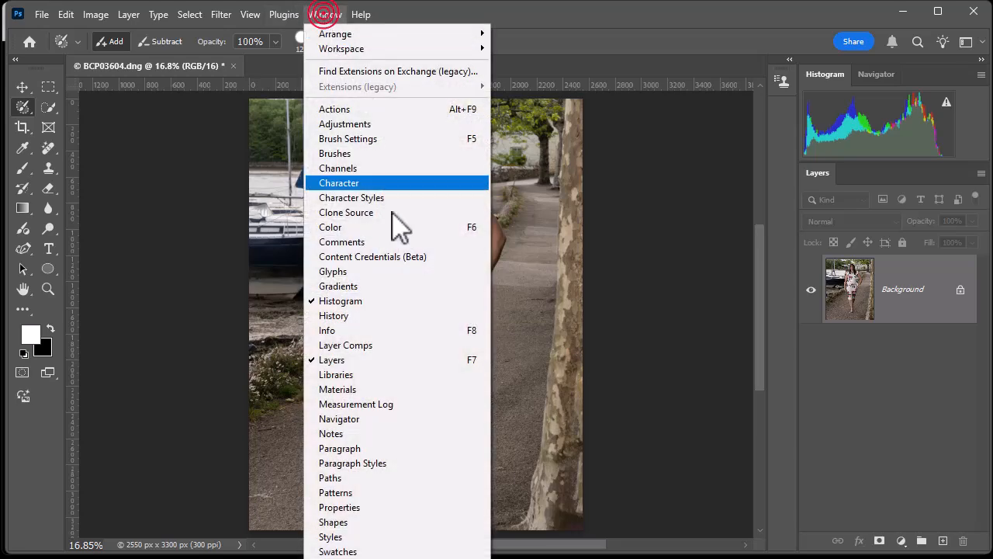
left_click(363, 557)
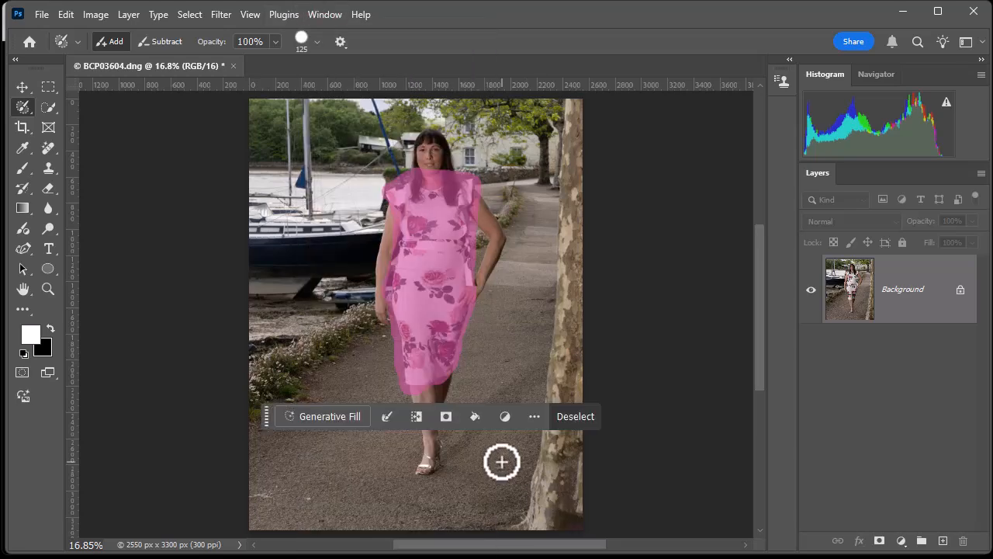
- Replace the selected dress using Generative Fill with the prompt "red dress with white polka dots"
left_click(336, 418)
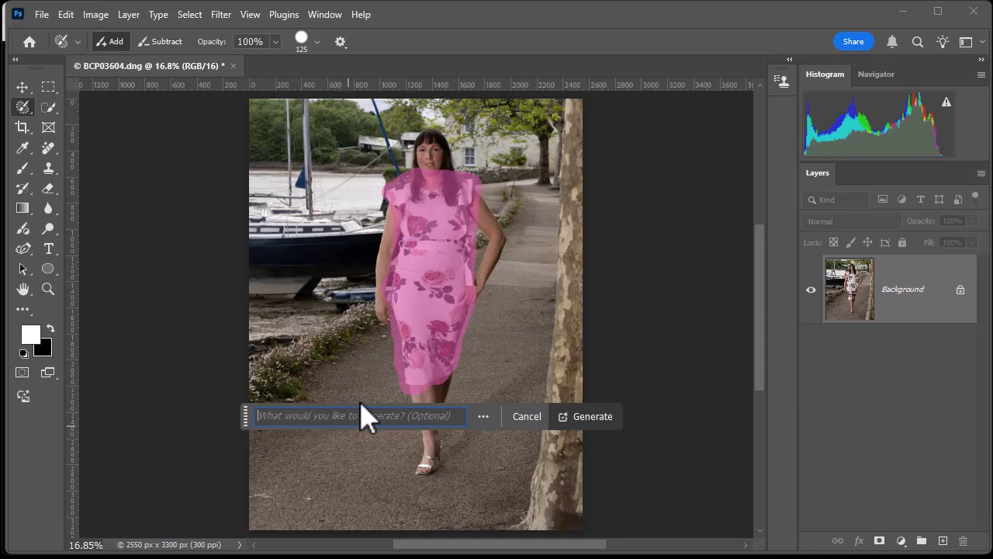
type("red dress with white polka dots")
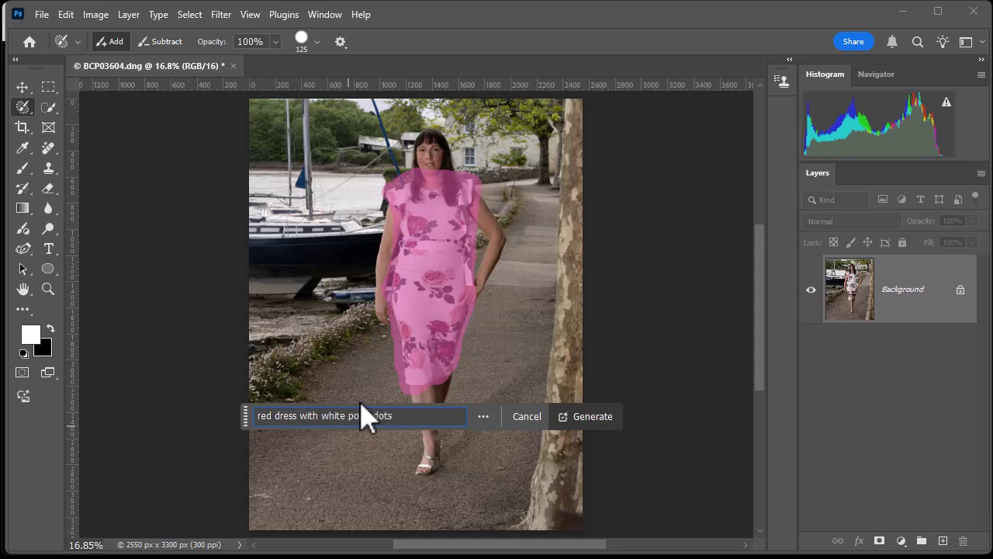
left_click(587, 416)
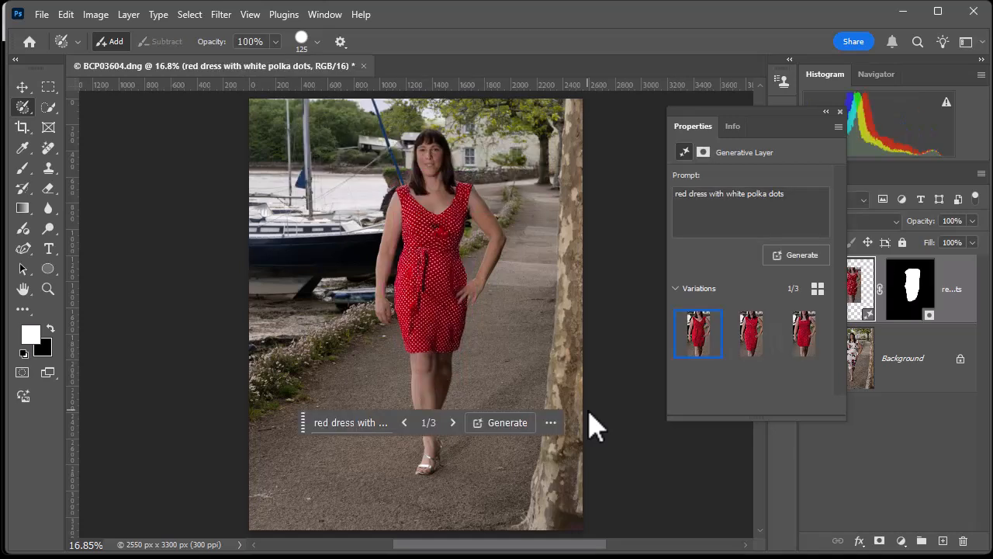
- Compare the three red polka dot dress variations and generate similar versions of the third one
left_click(751, 341)
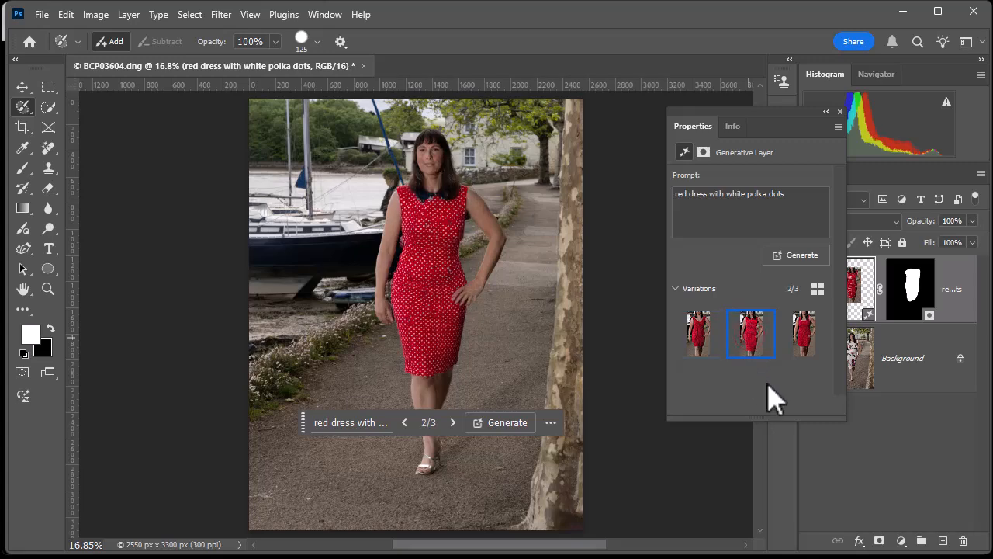
left_click(800, 341)
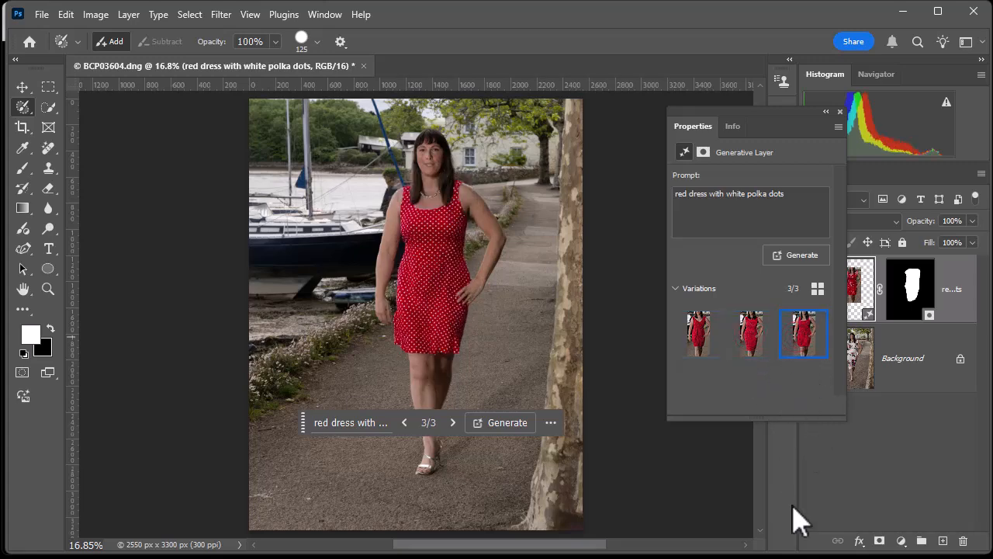
left_click(754, 348)
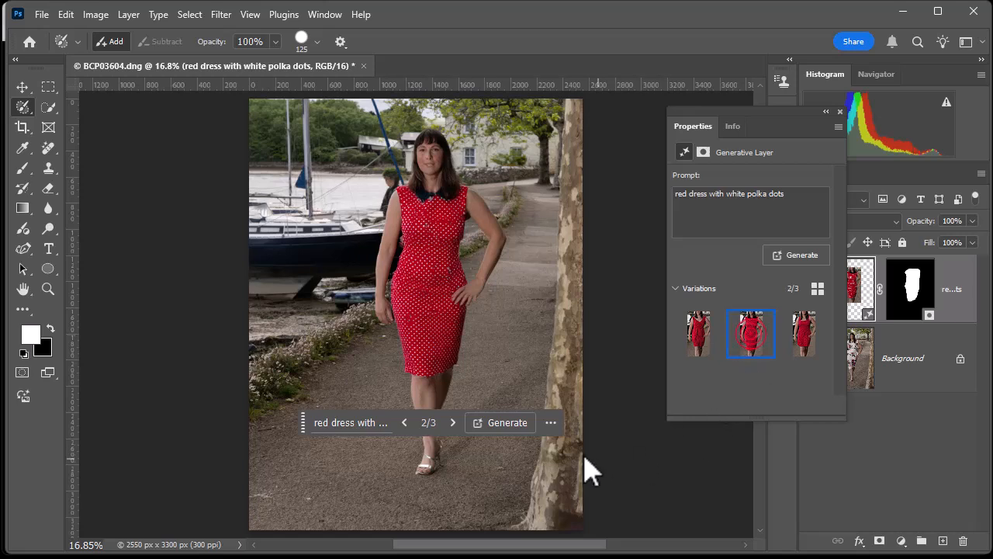
left_click(704, 345)
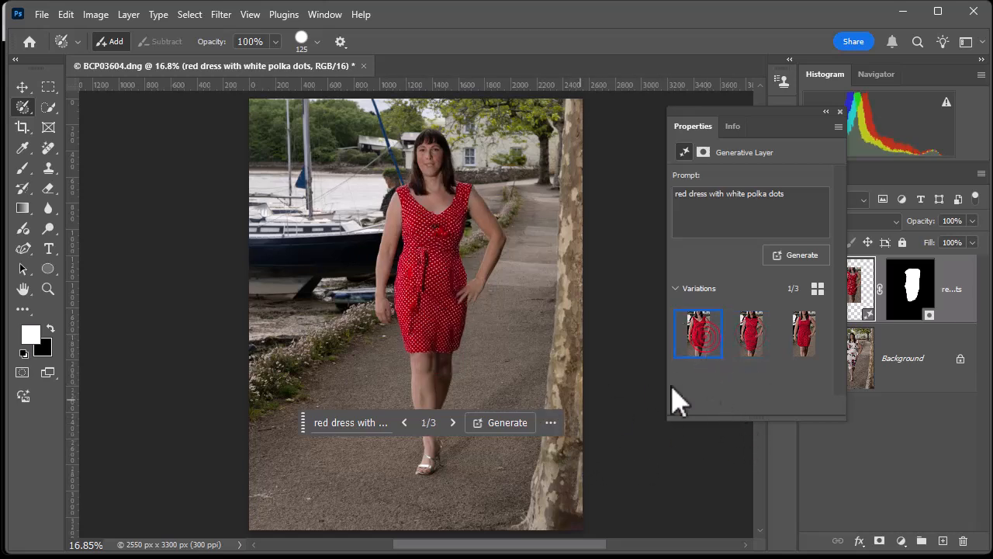
left_click(804, 341)
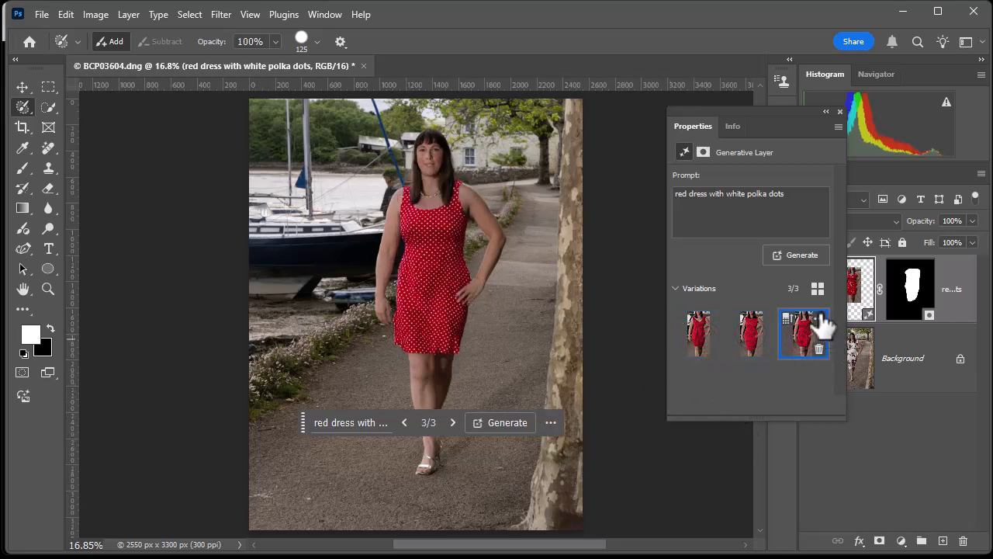
left_click(820, 317)
left_click(869, 324)
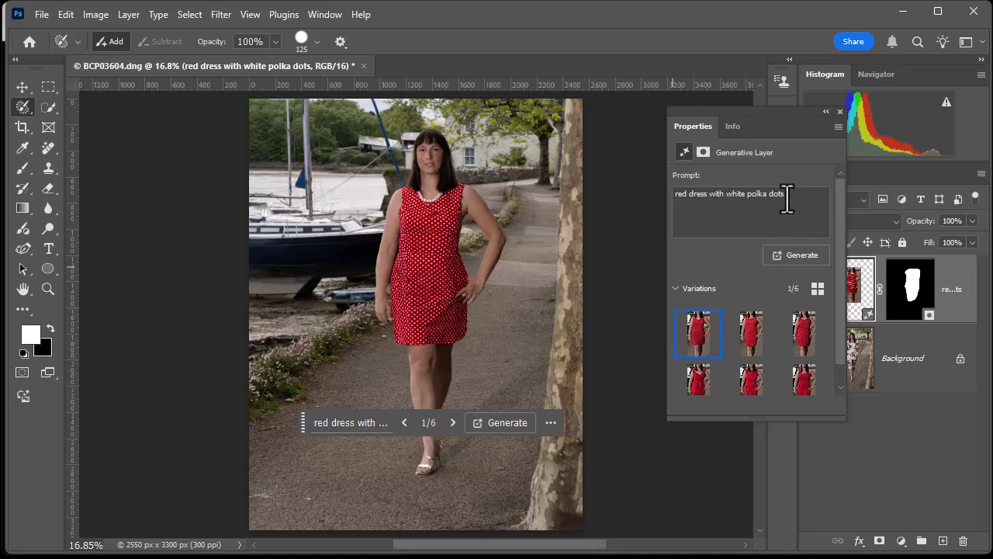
- Change the generative layer's prompt to "black evening gown" and generate new variations
left_click_drag(787, 195, 645, 199)
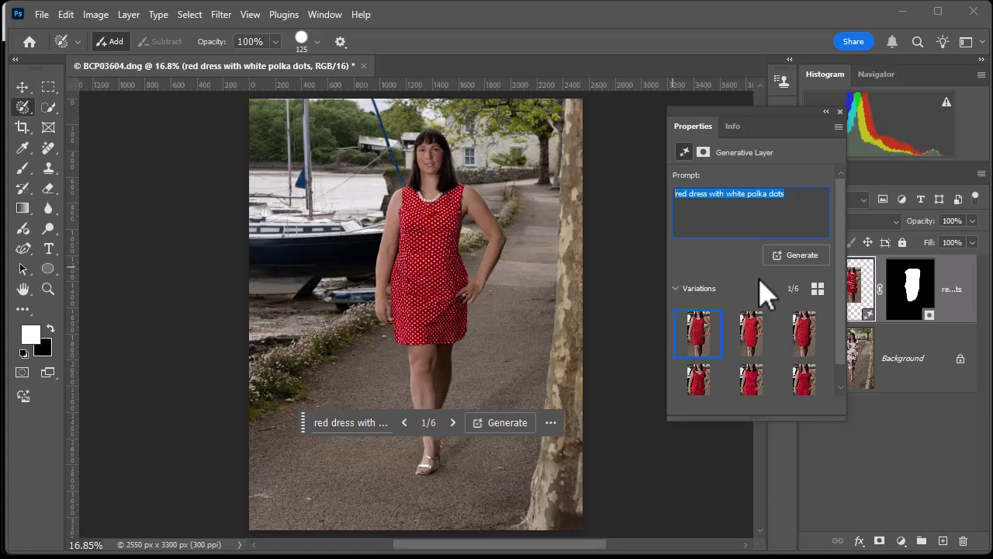
type("black evening gown")
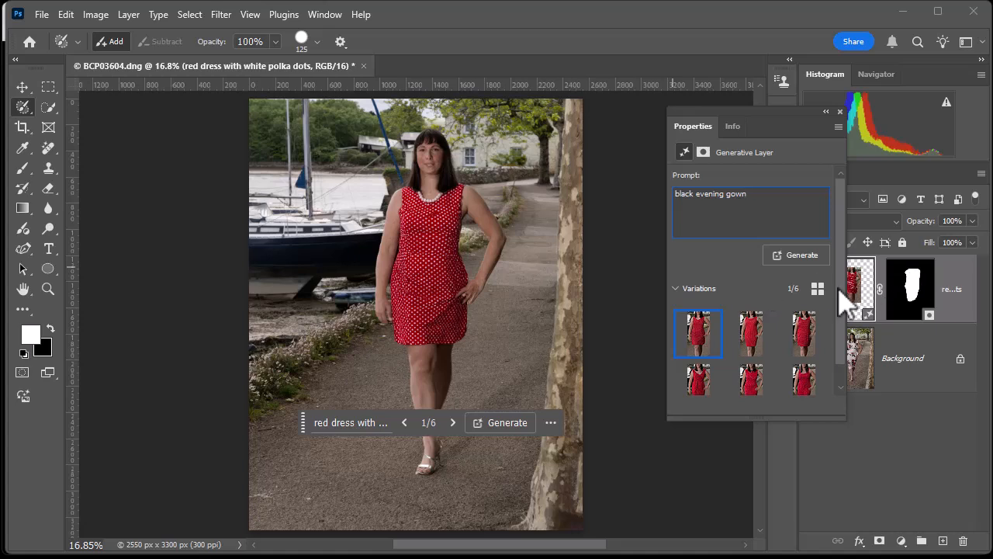
left_click(796, 255)
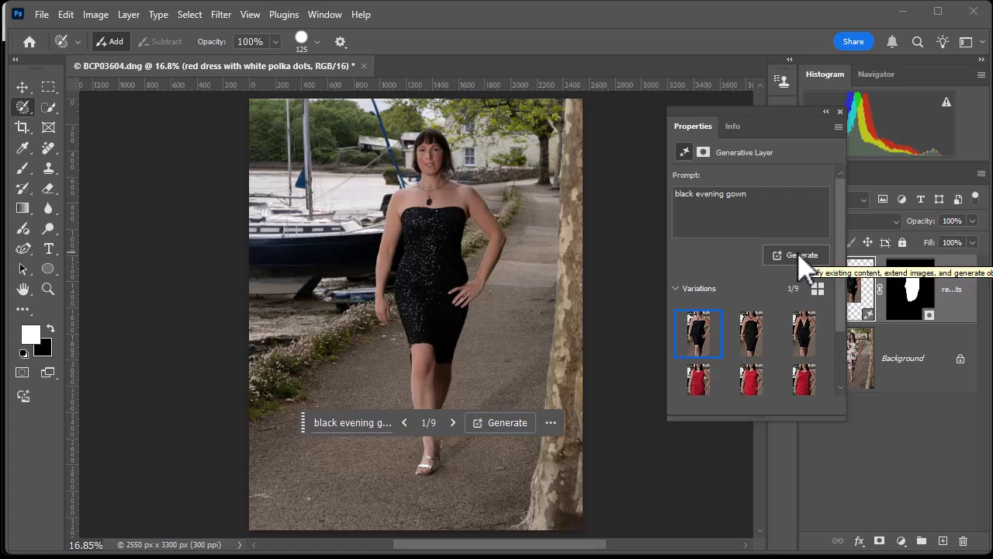
- Compare the three black evening gown variations and generate similar versions of the second, strapless one
left_click(749, 336)
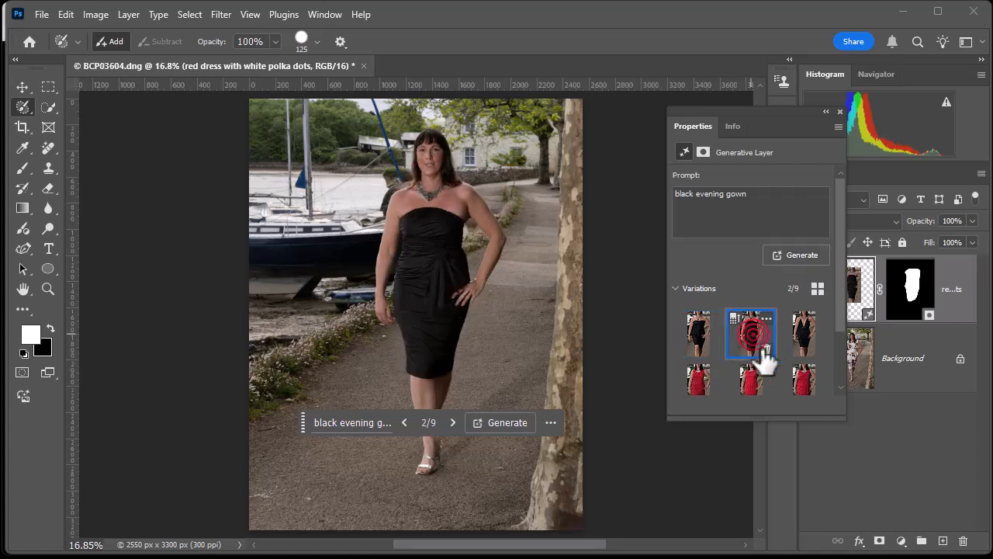
left_click(801, 335)
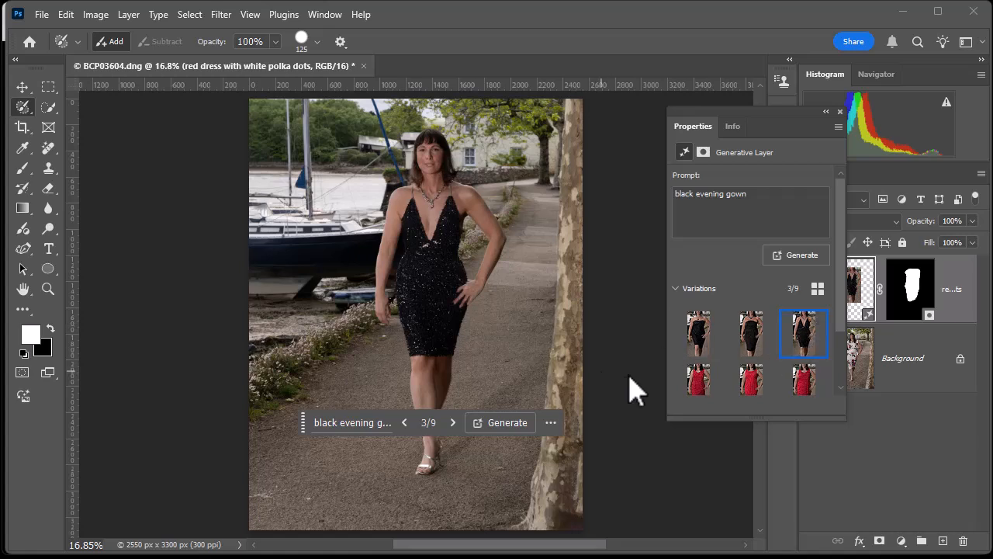
left_click(753, 348)
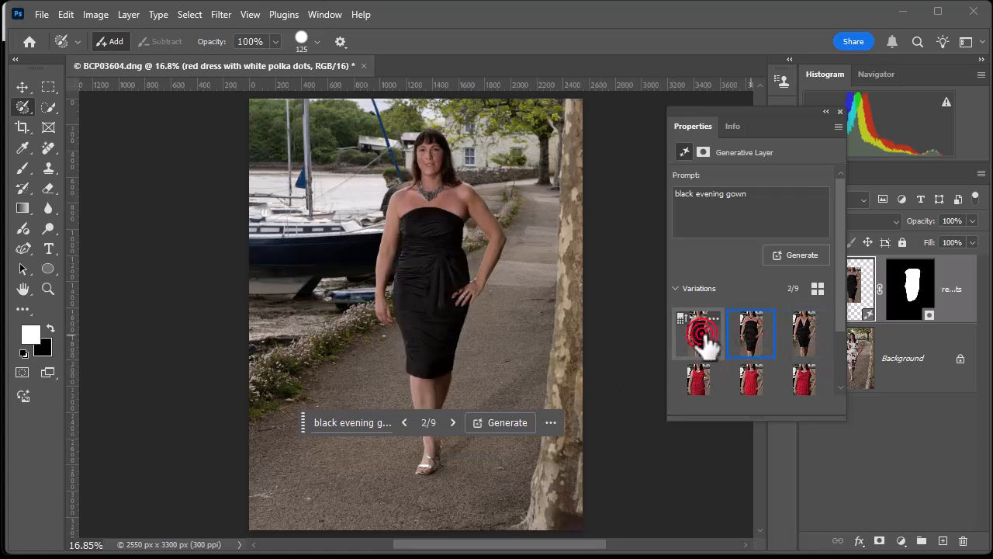
left_click(700, 333)
left_click(754, 348)
left_click(812, 340)
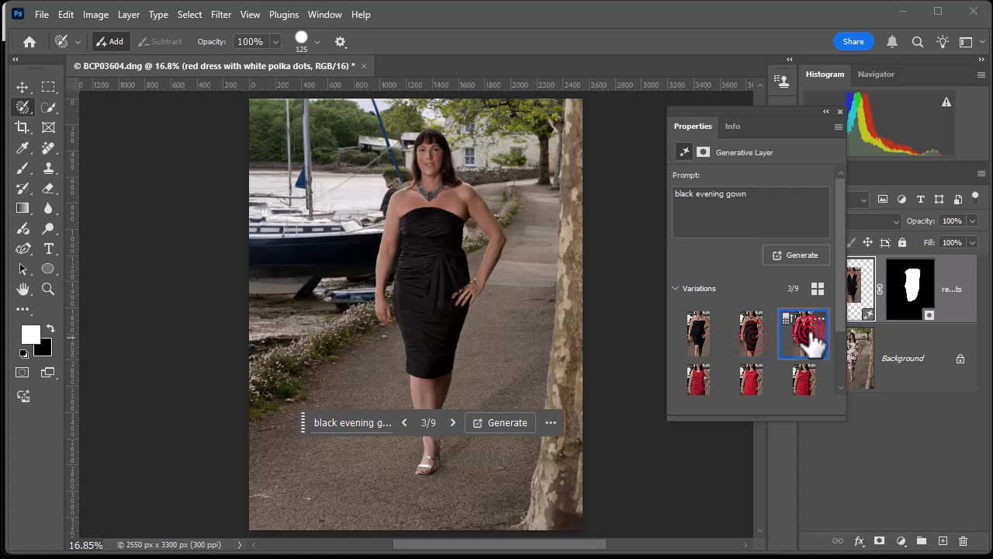
left_click(752, 336)
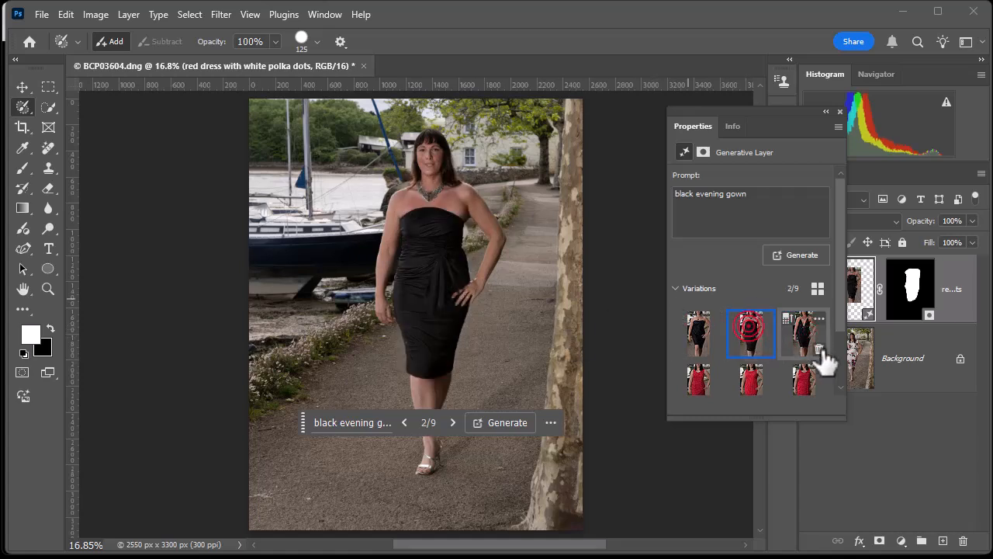
right_click(773, 322)
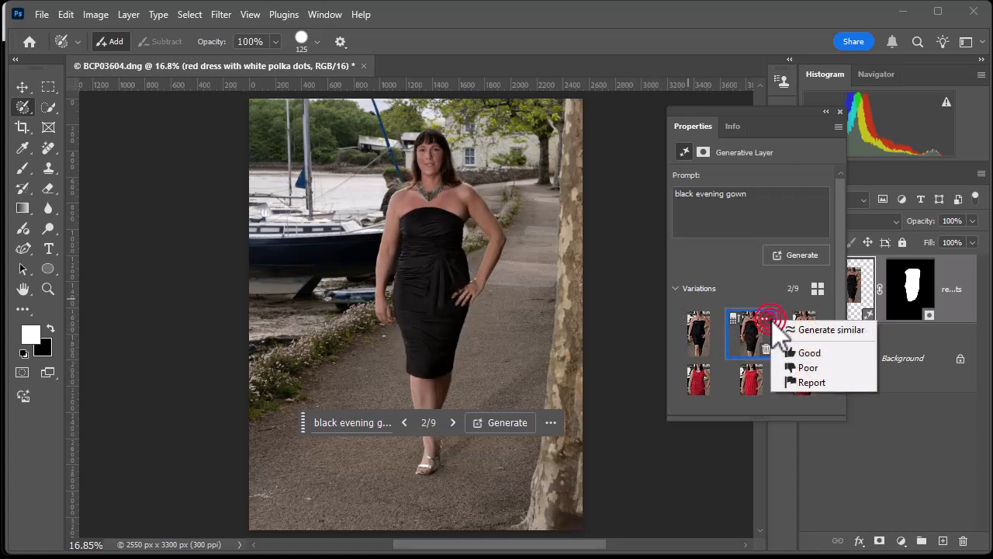
left_click(823, 330)
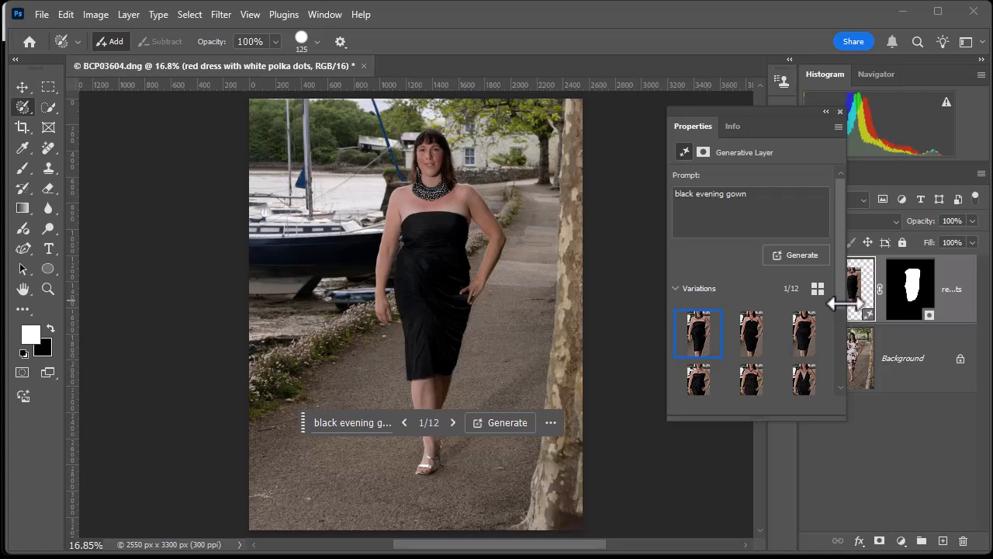
- Compare the newly generated strapless gowns, choose the second variation, and close the layer's properties
left_click(753, 333)
left_click(805, 337)
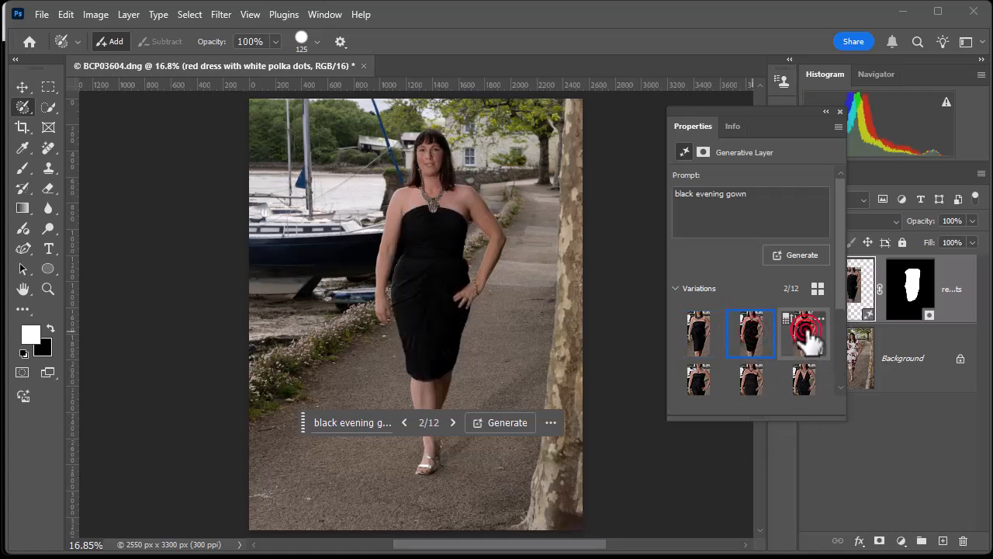
left_click(761, 340)
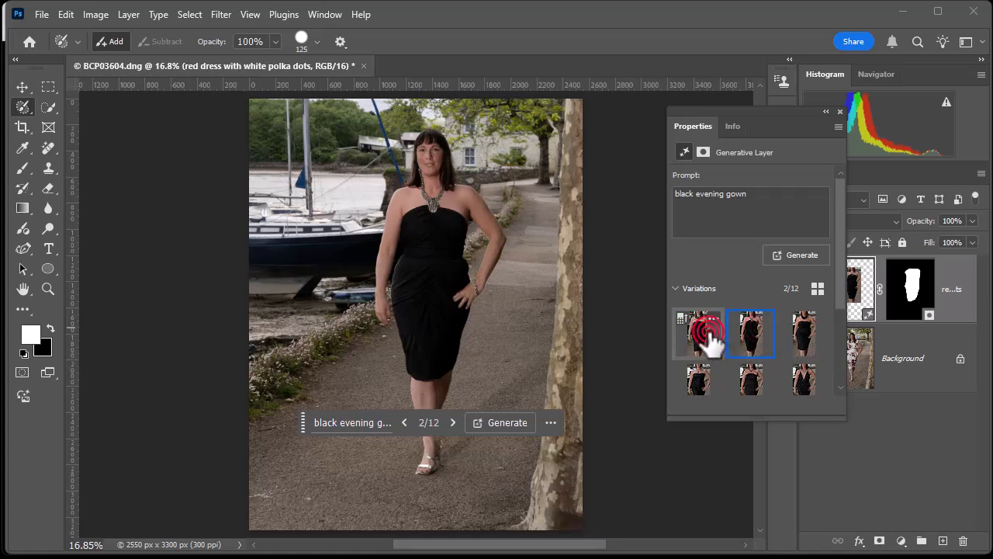
left_click(712, 341)
left_click(751, 337)
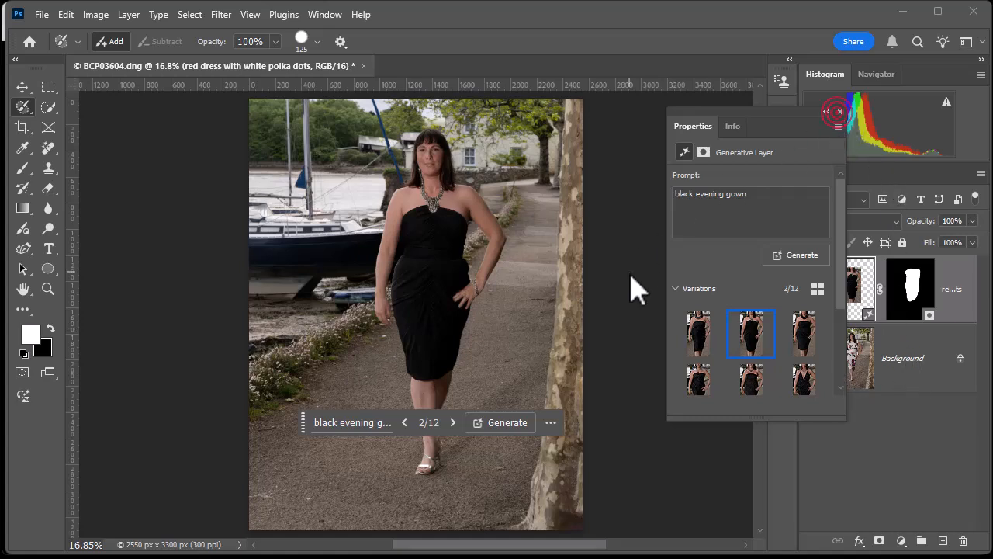
left_click(839, 112)
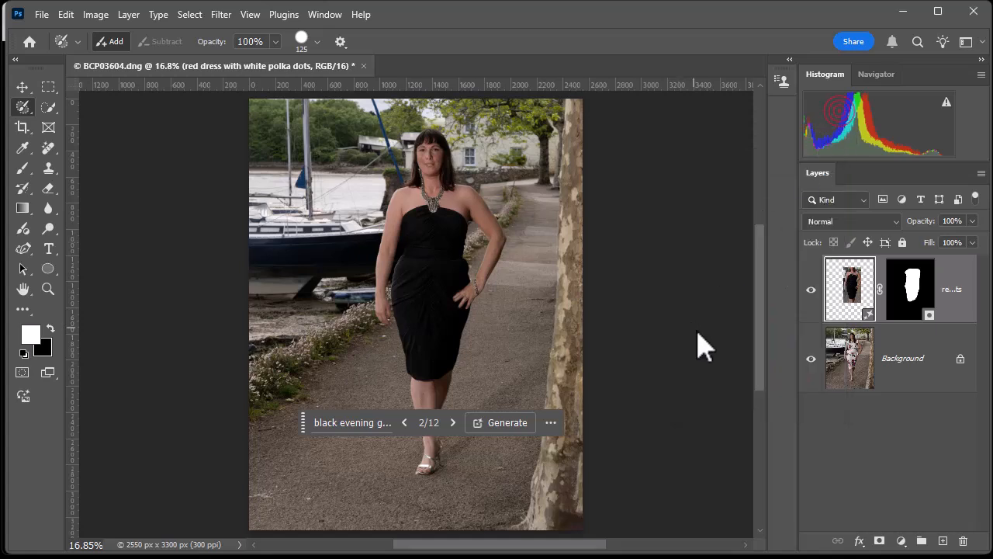